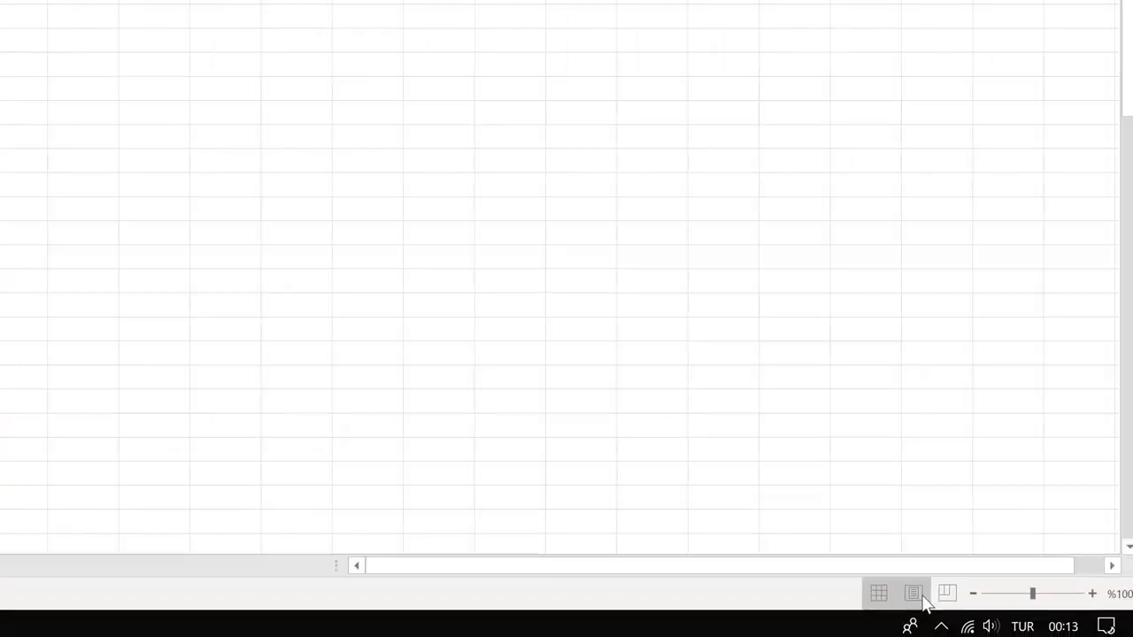
Preview the sheet as printed pages in Page Layout view, then go back to Normal view.
{"action": "left_click", "coordinate": [914, 594]}
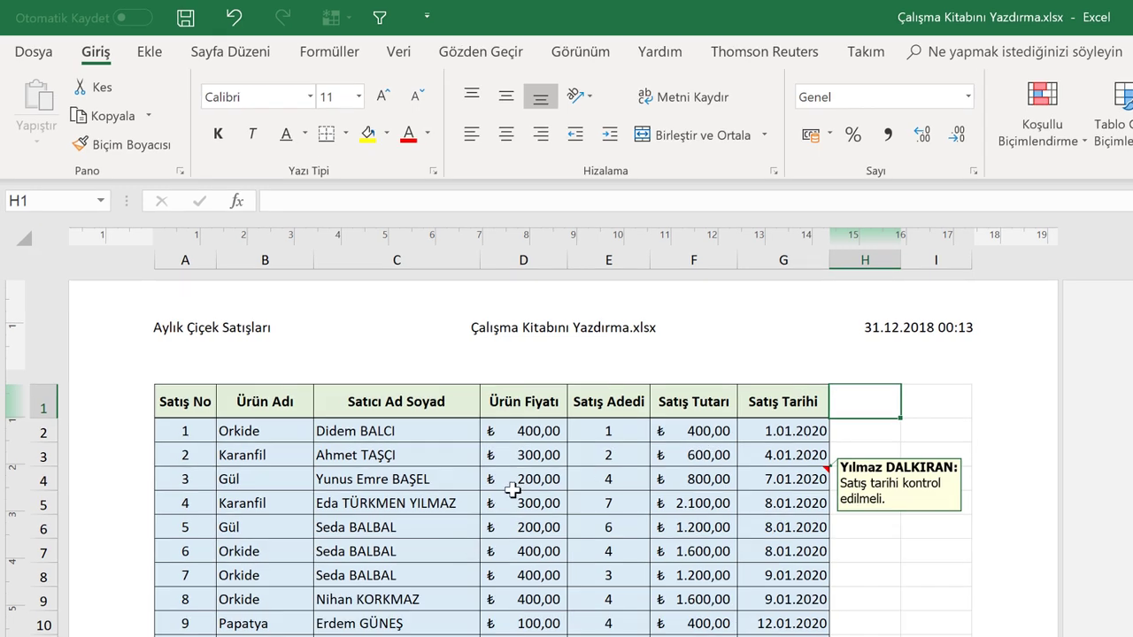
{"action": "scroll", "coordinate": [512, 490], "scroll_direction": "down", "scroll_amount": 4}
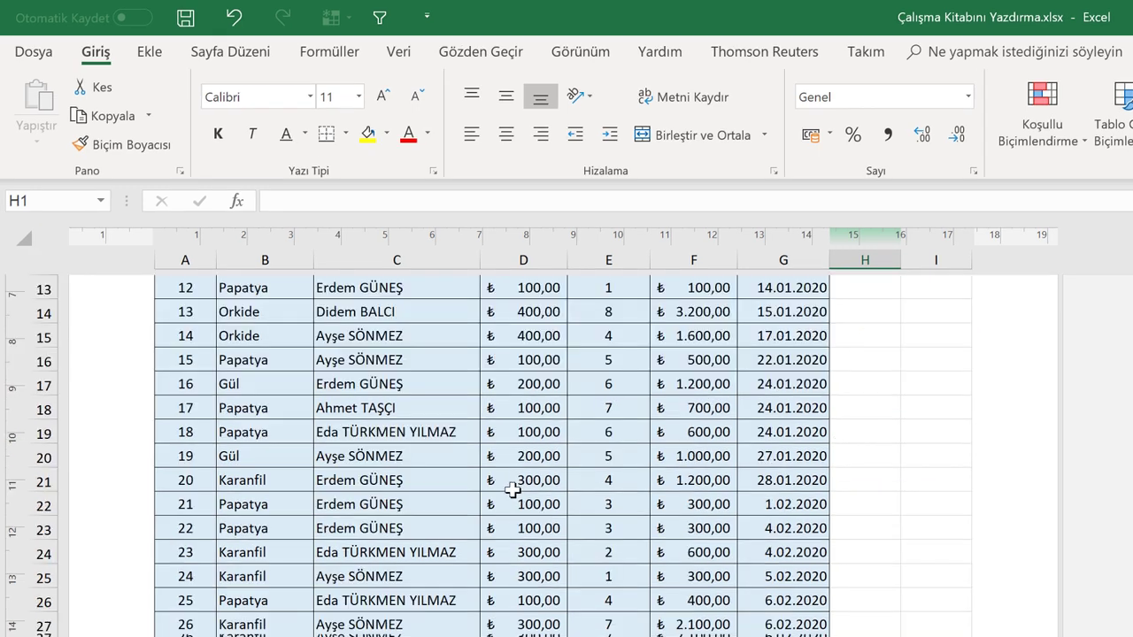
{"action": "scroll", "coordinate": [513, 490], "scroll_direction": "down", "scroll_amount": 1}
{"action": "scroll", "coordinate": [513, 490], "scroll_direction": "down", "scroll_amount": 3}
{"action": "scroll", "coordinate": [512, 491], "scroll_direction": "down", "scroll_amount": 2}
{"action": "scroll", "coordinate": [512, 490], "scroll_direction": "up", "scroll_amount": 9}
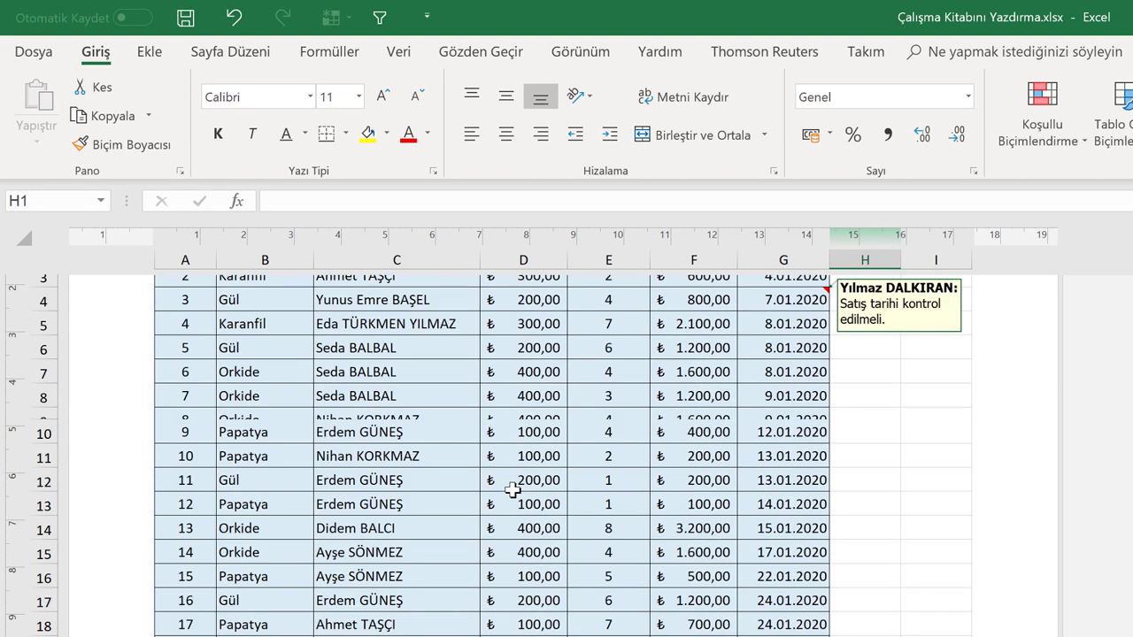
{"action": "scroll", "coordinate": [512, 490], "scroll_direction": "up", "scroll_amount": 2}
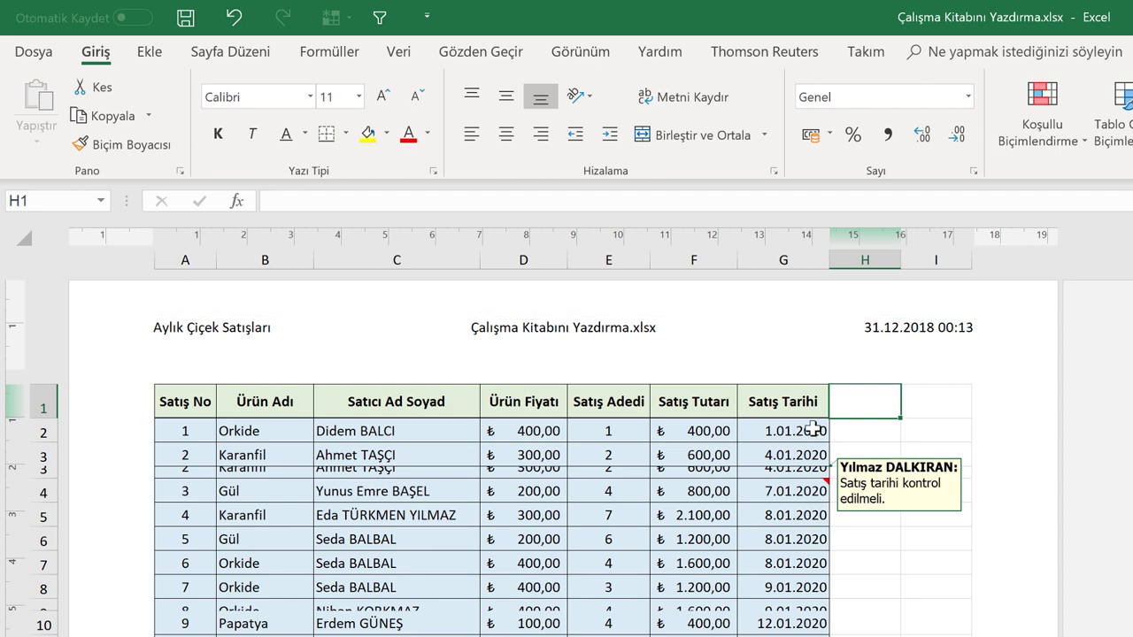
{"action": "scroll", "coordinate": [808, 505], "scroll_direction": "down", "scroll_amount": 3}
{"action": "scroll", "coordinate": [884, 610], "scroll_direction": "down", "scroll_amount": 4}
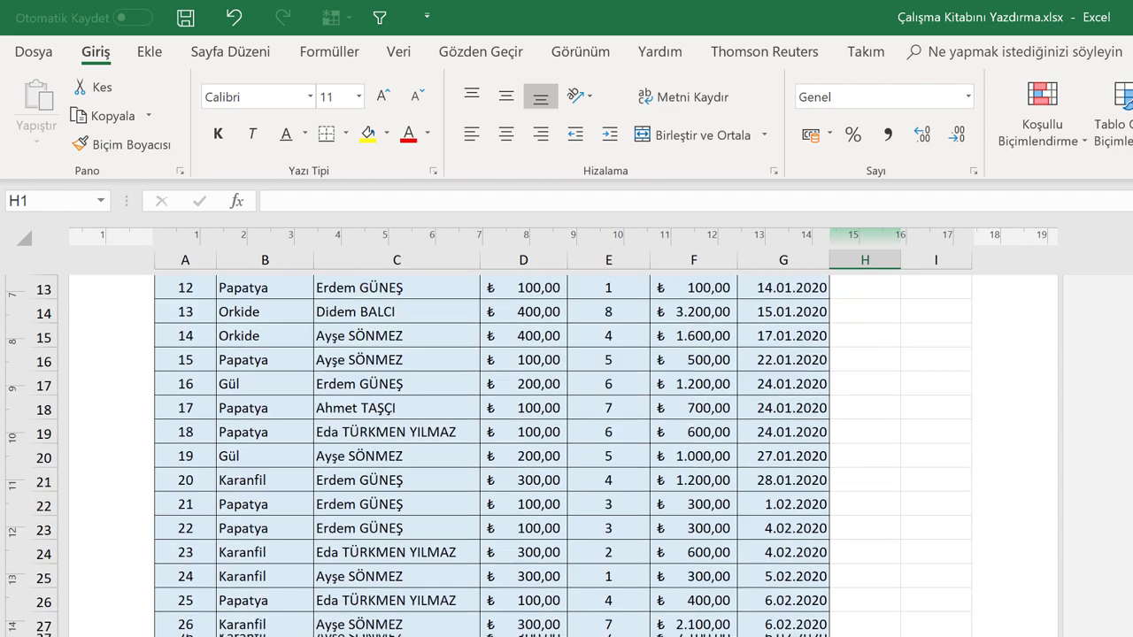
{"action": "scroll", "coordinate": [885, 609], "scroll_direction": "down", "scroll_amount": 4}
{"action": "scroll", "coordinate": [864, 567], "scroll_direction": "down", "scroll_amount": 2}
{"action": "scroll", "coordinate": [882, 555], "scroll_direction": "down", "scroll_amount": 2}
{"action": "scroll", "coordinate": [882, 555], "scroll_direction": "down", "scroll_amount": 2}
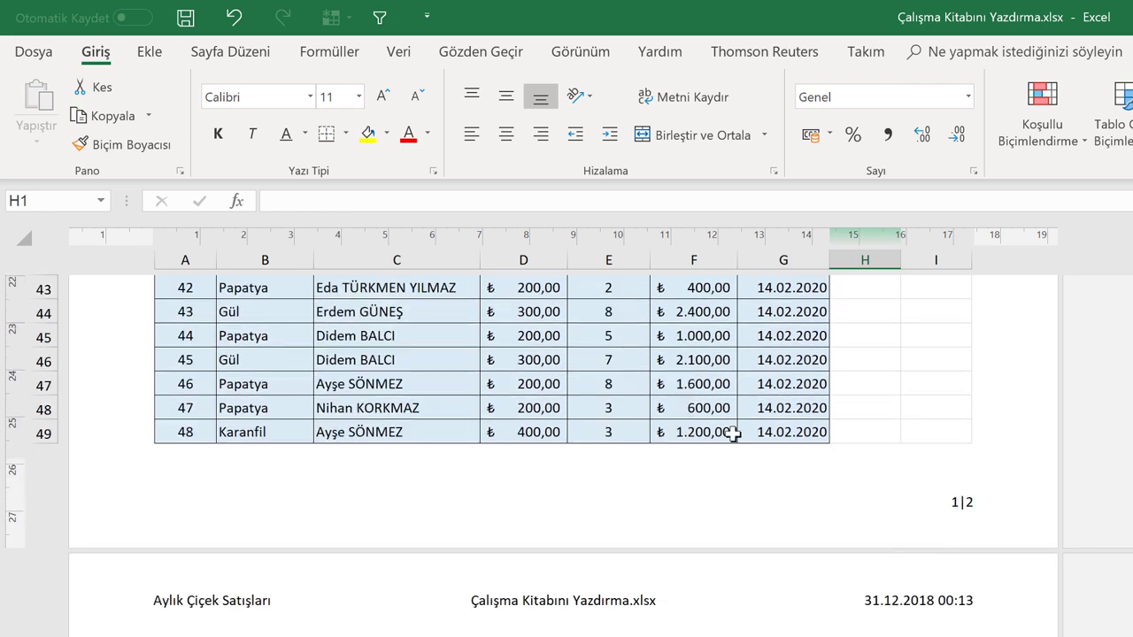
{"action": "scroll", "coordinate": [734, 438], "scroll_direction": "up", "scroll_amount": 8}
{"action": "scroll", "coordinate": [734, 431], "scroll_direction": "up", "scroll_amount": 7}
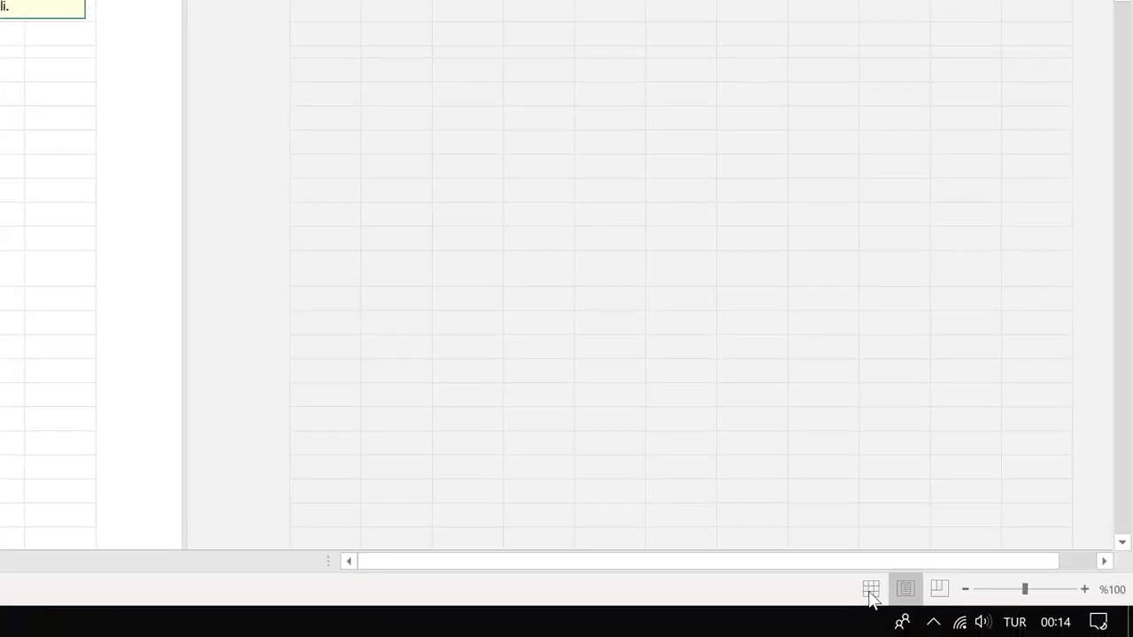
{"action": "left_click", "coordinate": [871, 590]}
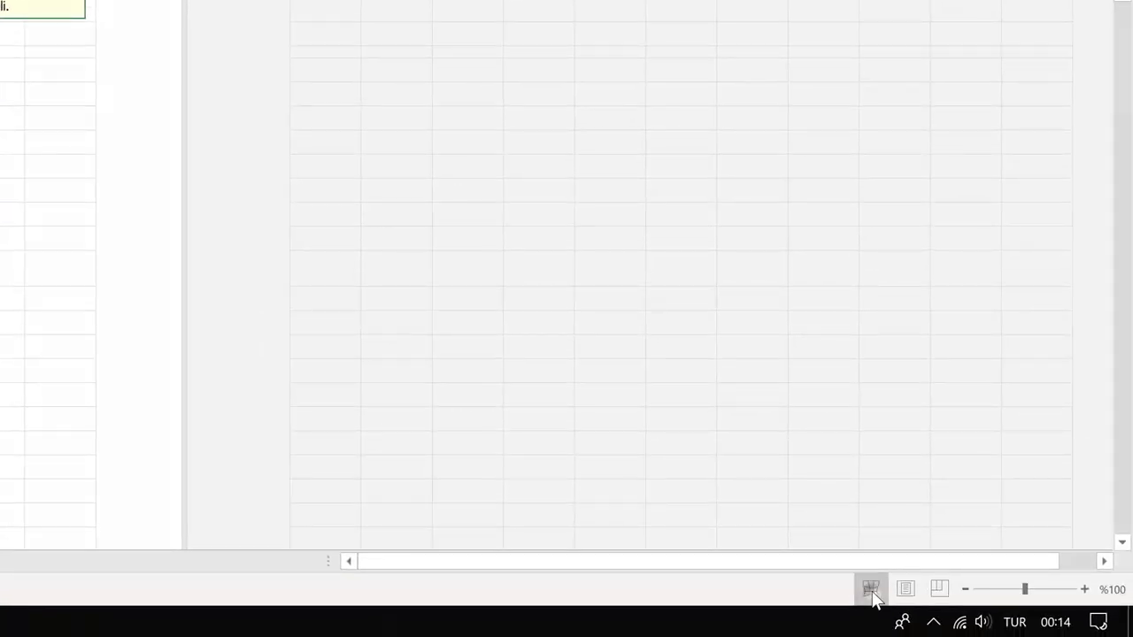
Switch to Page Break Preview and scroll to see where the page breaks fall.
{"action": "left_click", "coordinate": [939, 597]}
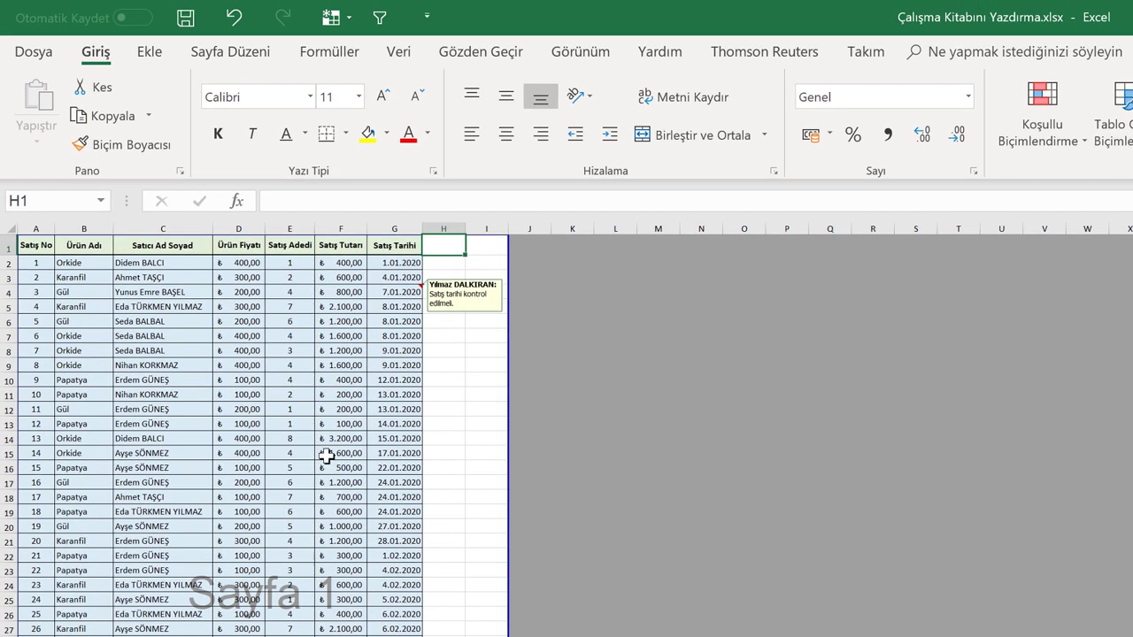
{"action": "scroll", "coordinate": [327, 455], "scroll_direction": "down", "scroll_amount": 1}
{"action": "scroll", "coordinate": [326, 455], "scroll_direction": "down", "scroll_amount": 3}
{"action": "scroll", "coordinate": [326, 452], "scroll_direction": "down", "scroll_amount": 3}
{"action": "scroll", "coordinate": [324, 448], "scroll_direction": "down", "scroll_amount": 4}
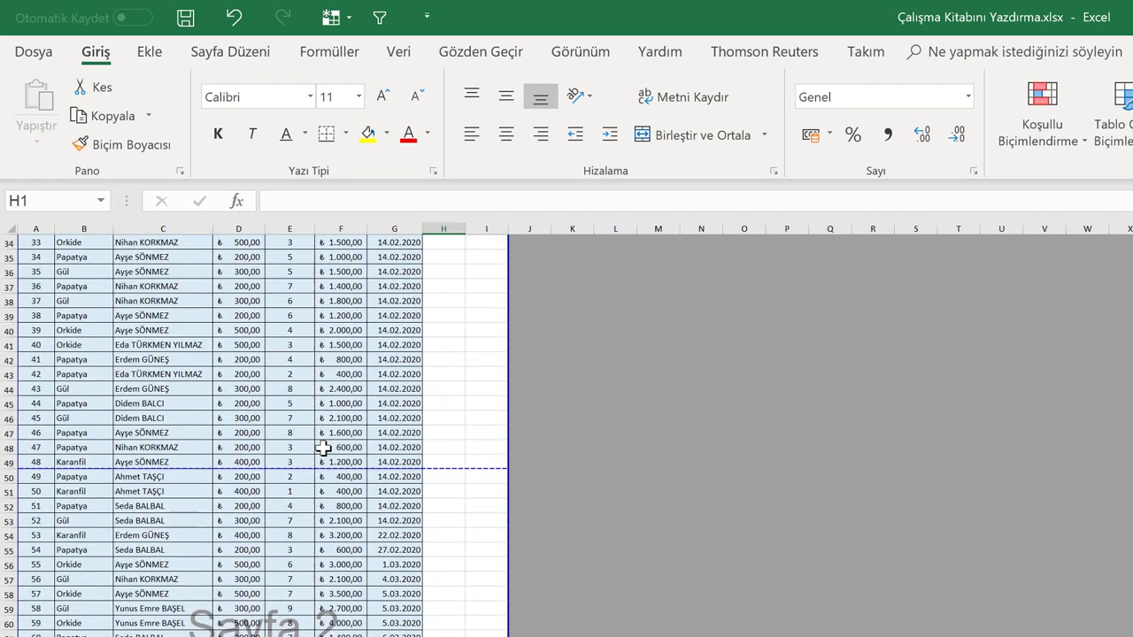
{"action": "scroll", "coordinate": [323, 448], "scroll_direction": "up", "scroll_amount": 7}
{"action": "scroll", "coordinate": [324, 447], "scroll_direction": "up", "scroll_amount": 4}
{"action": "scroll", "coordinate": [323, 447], "scroll_direction": "down", "scroll_amount": 3}
{"action": "scroll", "coordinate": [324, 447], "scroll_direction": "down", "scroll_amount": 1}
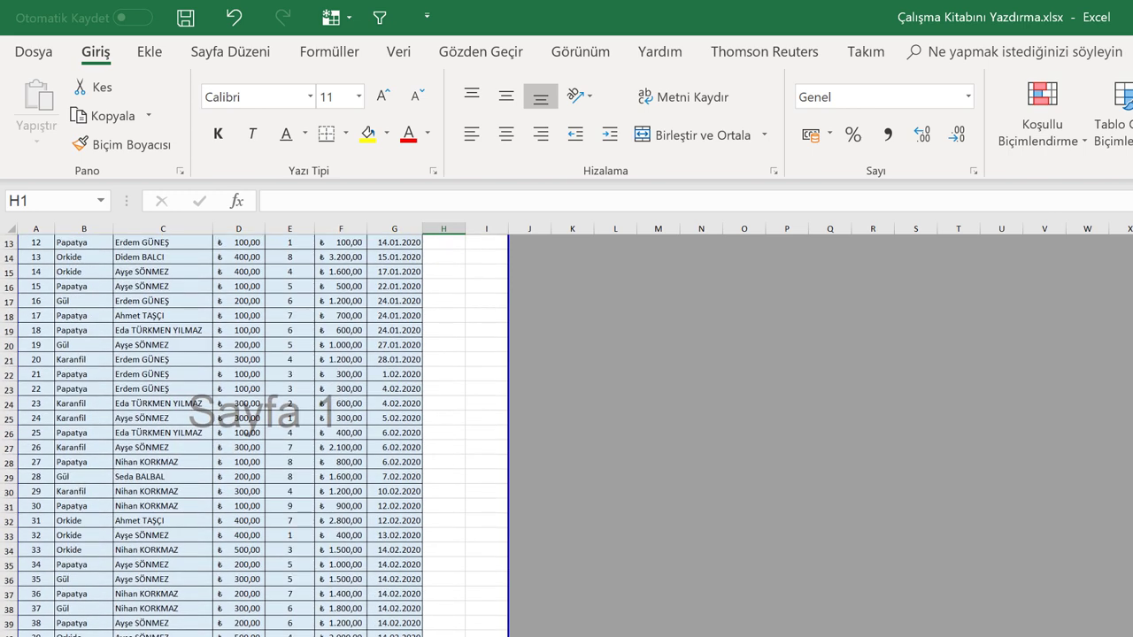
{"action": "scroll", "coordinate": [382, 610], "scroll_direction": "down", "scroll_amount": 5}
{"action": "scroll", "coordinate": [379, 599], "scroll_direction": "down", "scroll_amount": 2}
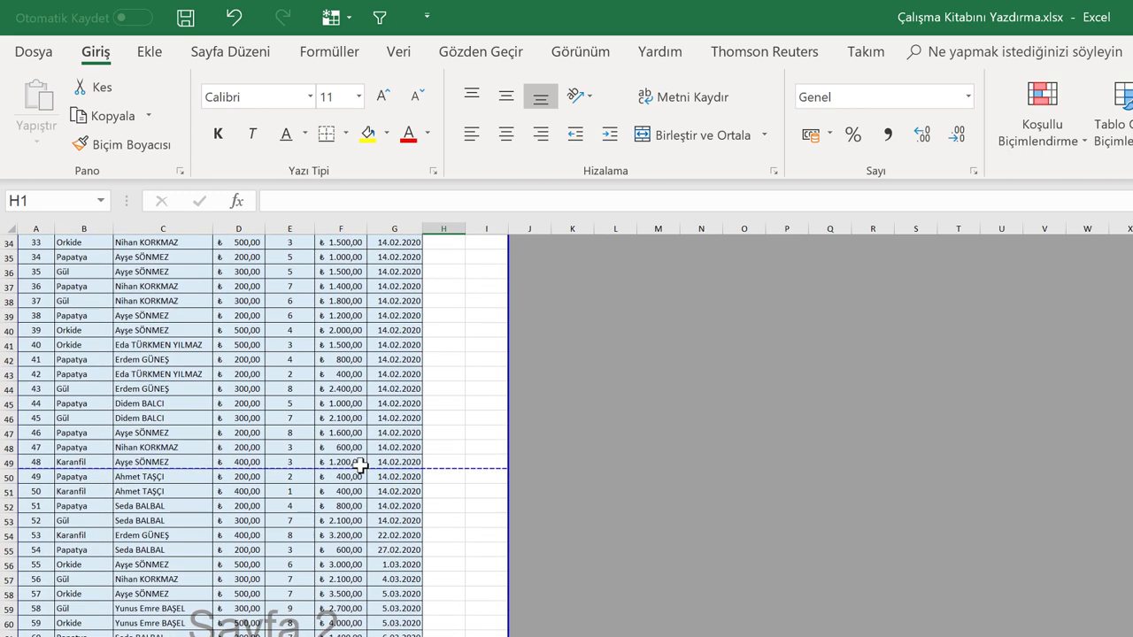
{"action": "scroll", "coordinate": [360, 463], "scroll_direction": "up", "scroll_amount": 2, "text": "ctrl"}
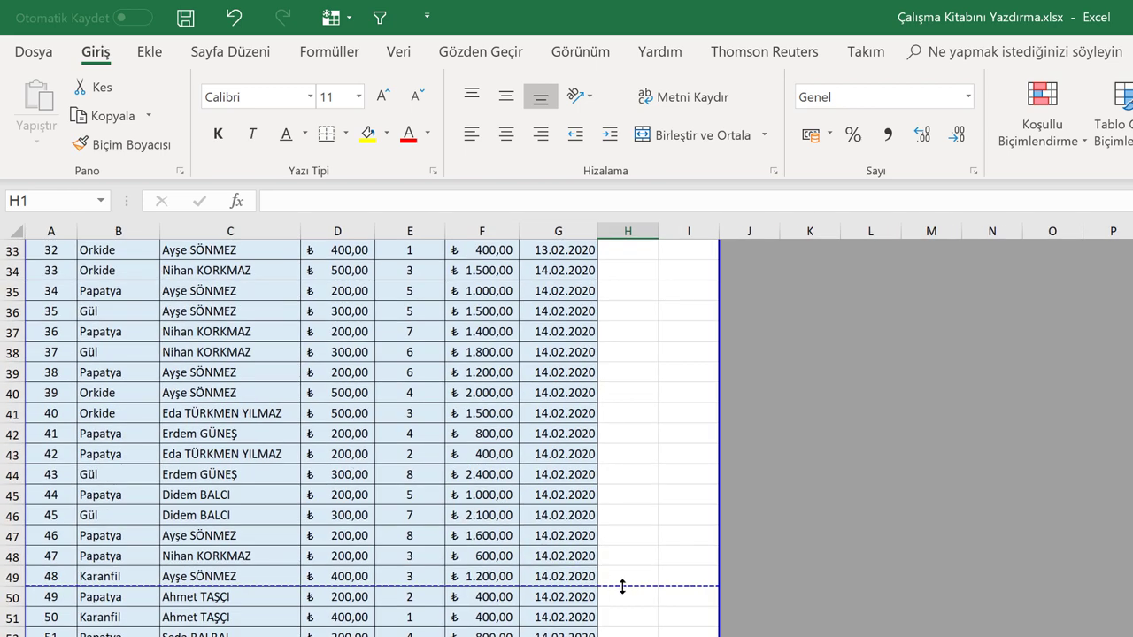
Drag the first page break up so page 1 ends below row 33, after sale 32.
{"action": "left_click_drag", "start_coordinate": [619, 584], "coordinate": [620, 322]}
{"action": "scroll", "coordinate": [530, 446], "scroll_direction": "up", "scroll_amount": 6}
{"action": "scroll", "coordinate": [530, 446], "scroll_direction": "up", "scroll_amount": 5}
{"action": "scroll", "coordinate": [531, 447], "scroll_direction": "down", "scroll_amount": 3, "text": "ctrl"}
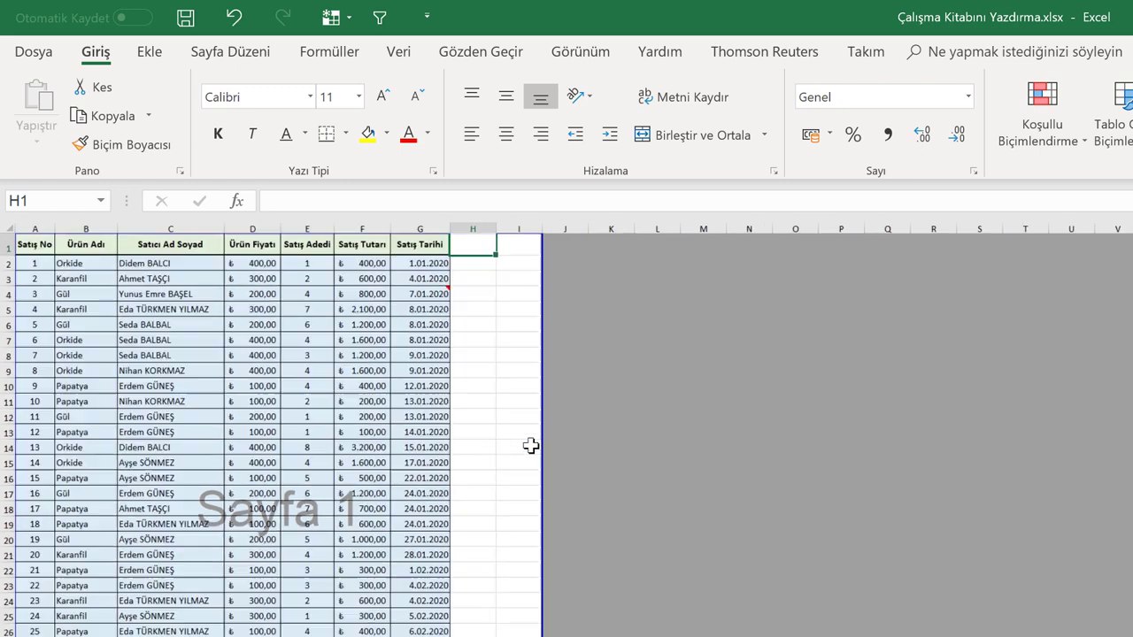
{"action": "scroll", "coordinate": [531, 447], "scroll_direction": "down", "scroll_amount": 2, "text": "ctrl"}
{"action": "left_click_drag", "start_coordinate": [292, 575], "coordinate": [292, 518]}
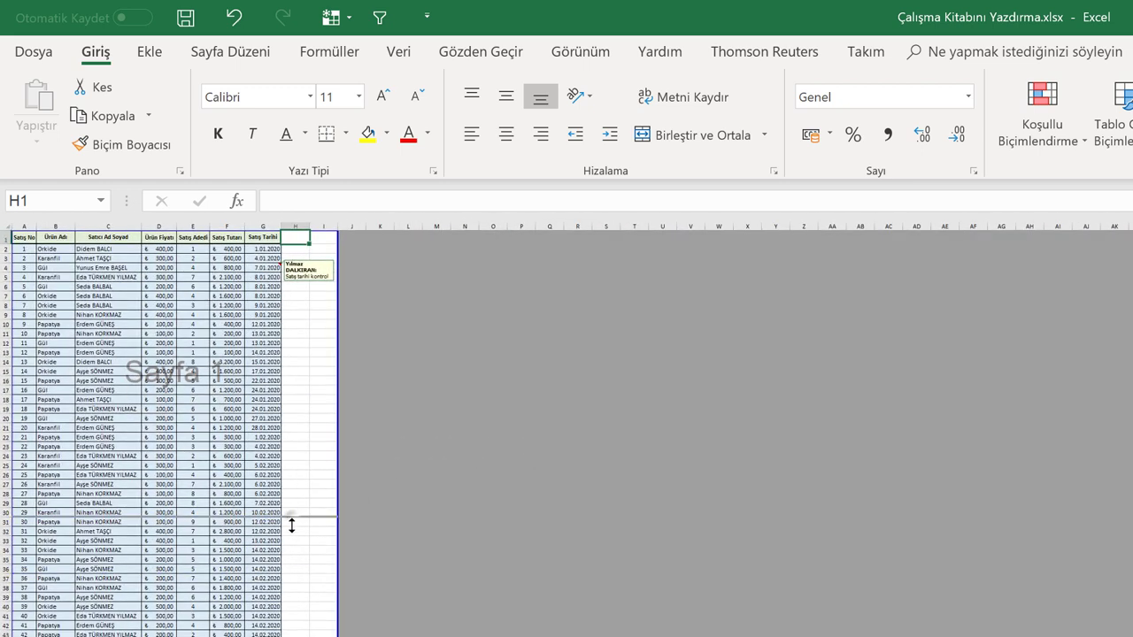
{"action": "left_click_drag", "start_coordinate": [292, 518], "coordinate": [286, 546]}
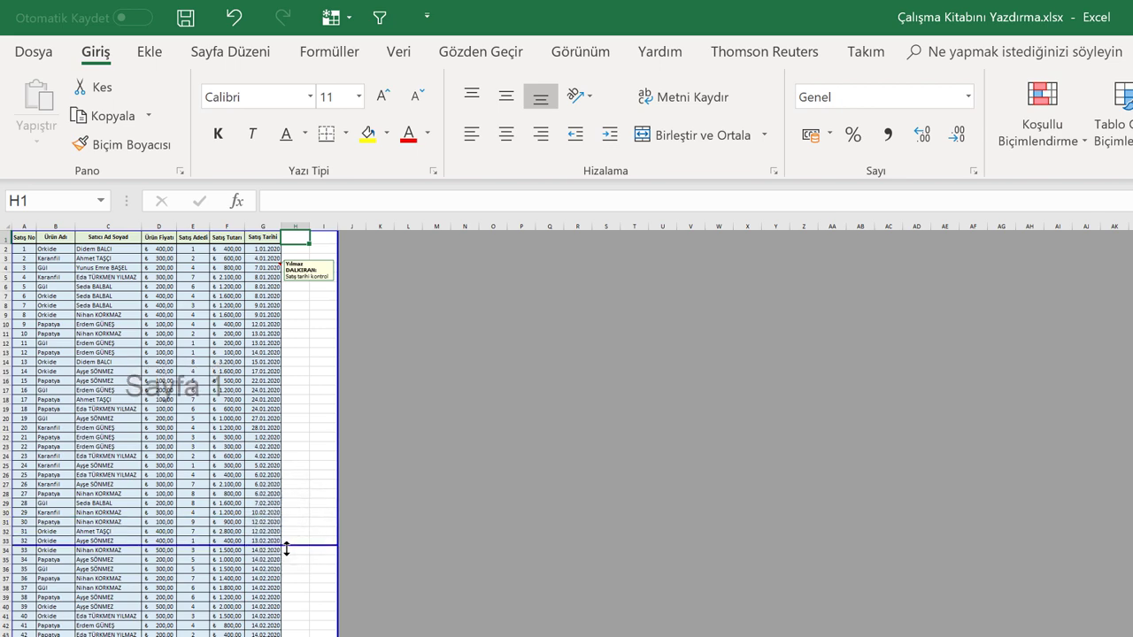
{"action": "scroll", "coordinate": [172, 403], "scroll_direction": "down", "scroll_amount": 1}
{"action": "scroll", "coordinate": [173, 403], "scroll_direction": "up", "scroll_amount": 1}
{"action": "scroll", "coordinate": [198, 567], "scroll_direction": "down", "scroll_amount": 3}
{"action": "scroll", "coordinate": [227, 420], "scroll_direction": "down", "scroll_amount": 2}
{"action": "scroll", "coordinate": [202, 480], "scroll_direction": "down", "scroll_amount": 1}
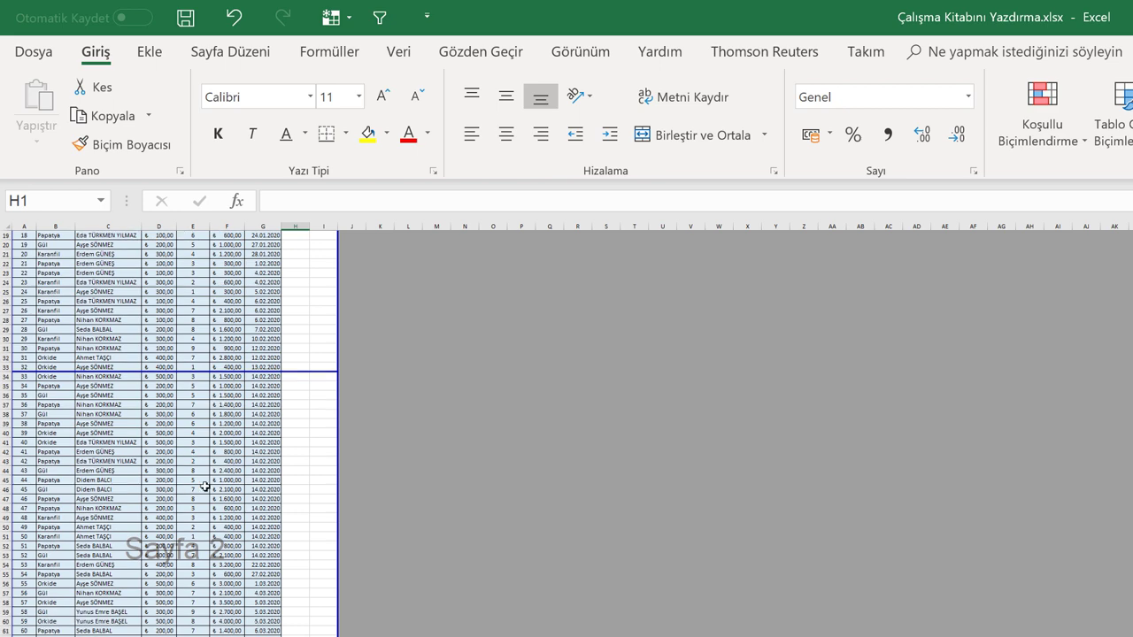
{"action": "scroll", "coordinate": [222, 417], "scroll_direction": "up", "scroll_amount": 1}
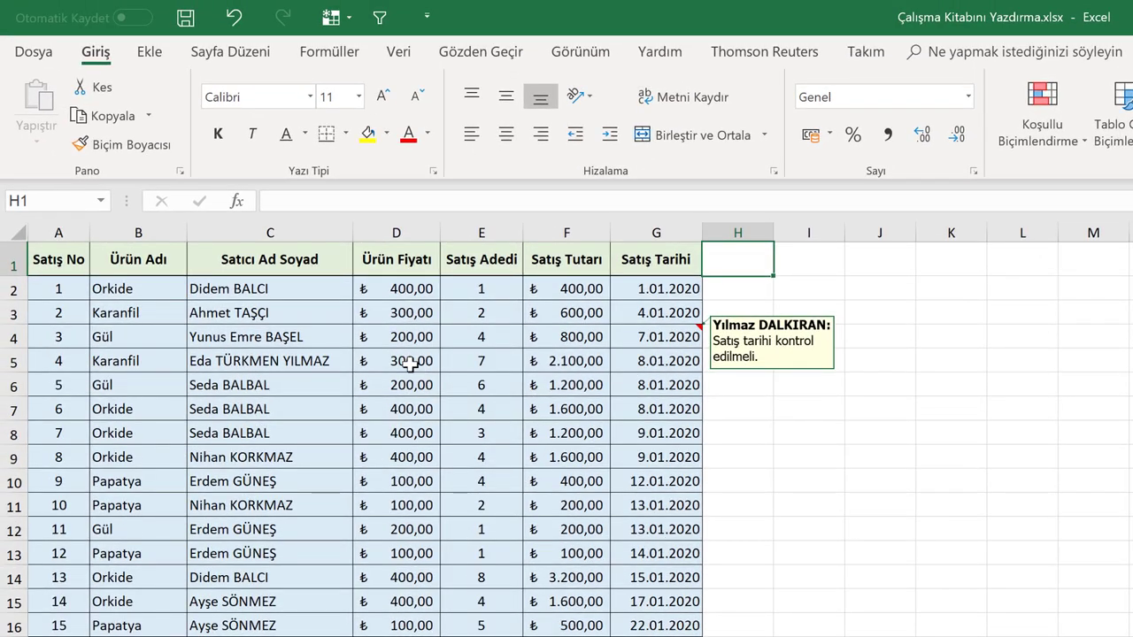
Bring up the Print page with its preview from the File menu.
{"action": "key", "text": "ctrl+p"}
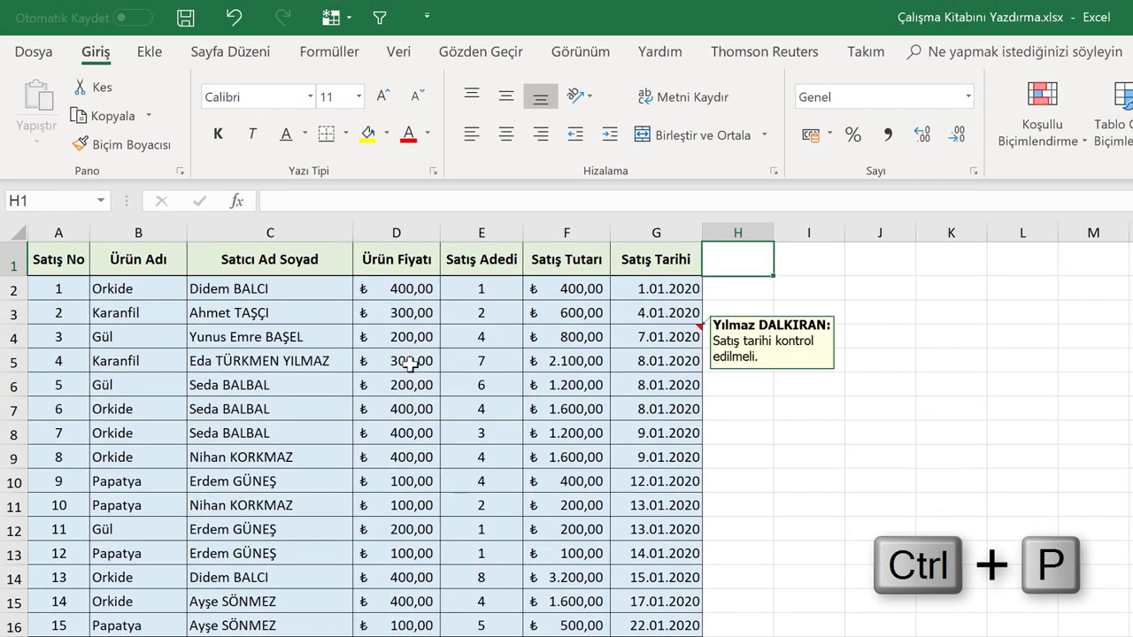
{"action": "left_click", "coordinate": [37, 53]}
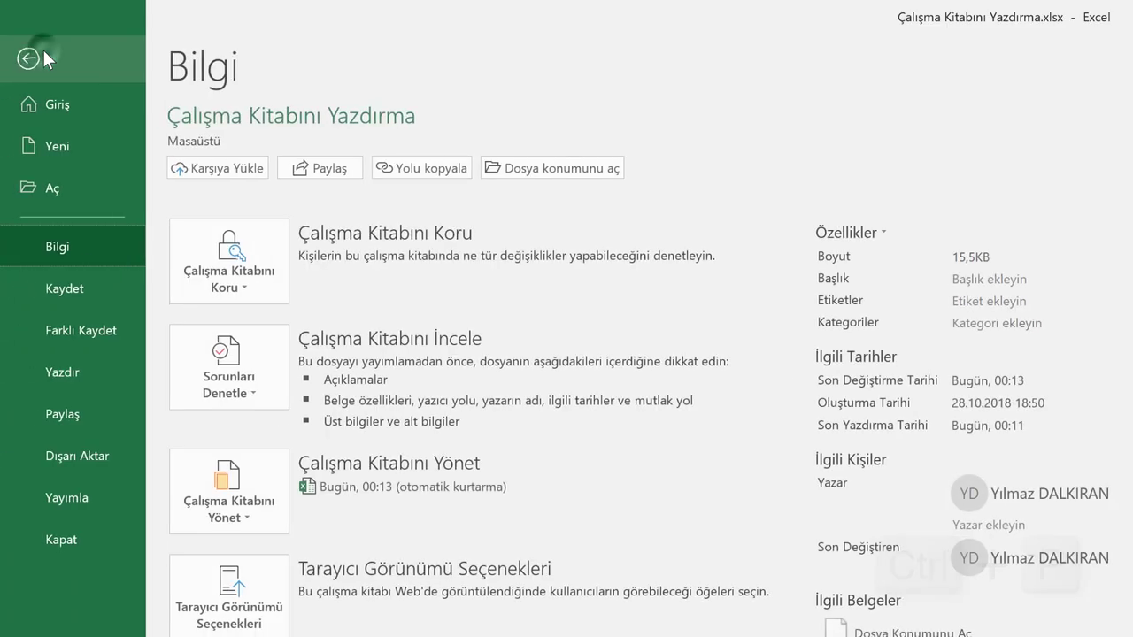
{"action": "left_click", "coordinate": [63, 373]}
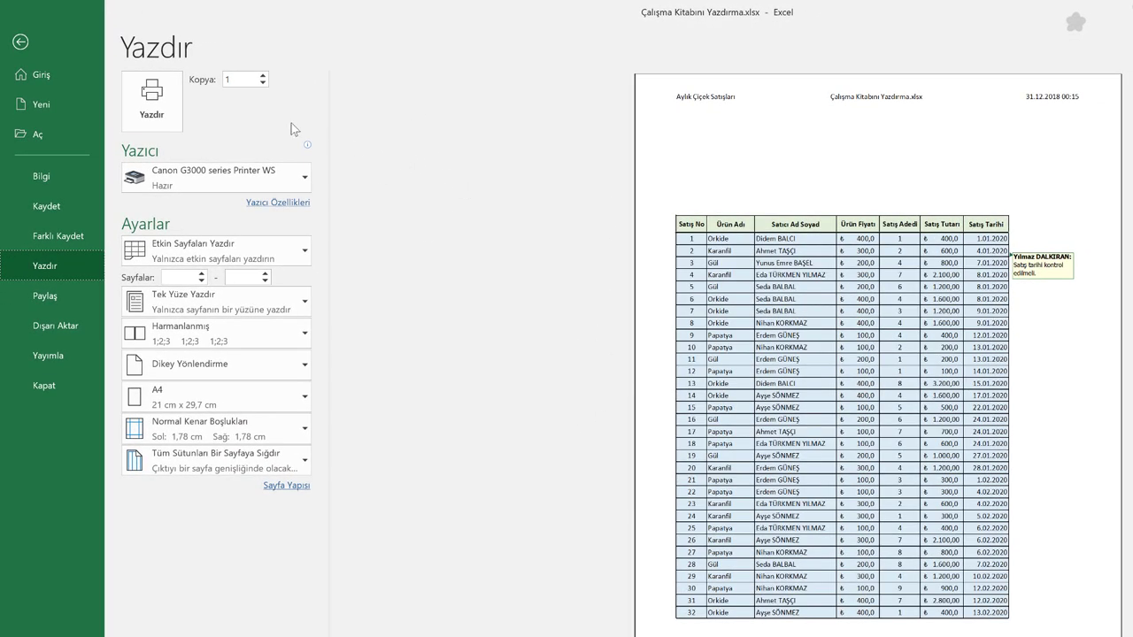
Set Copies to 3 and keep the Canon G3000 series printer.
{"action": "double_click", "coordinate": [263, 77]}
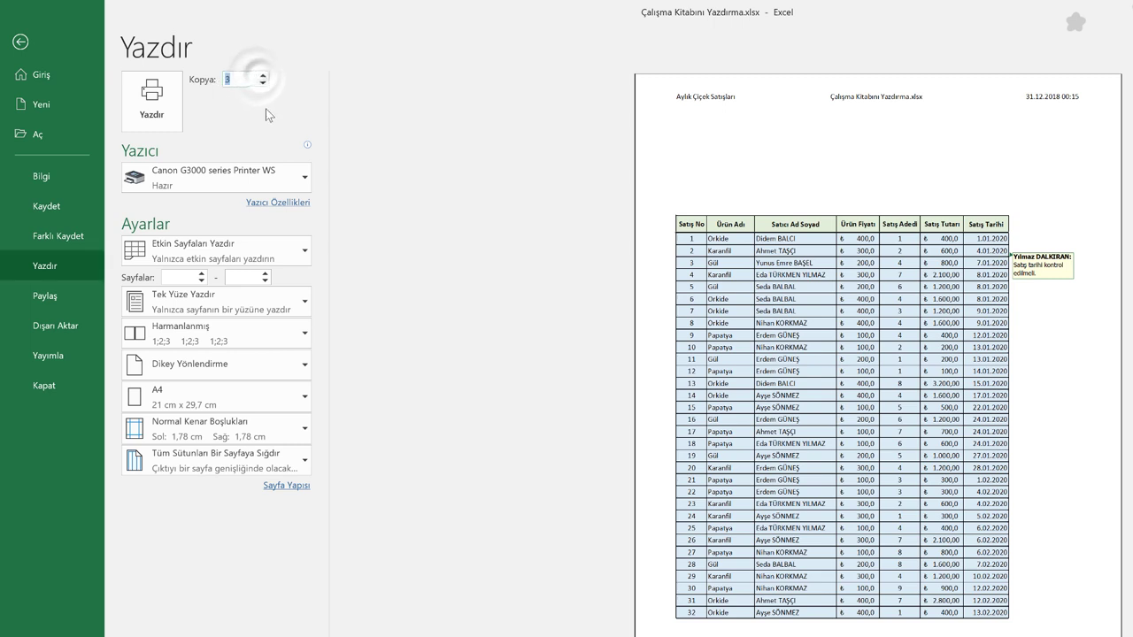
{"action": "left_click", "coordinate": [222, 180]}
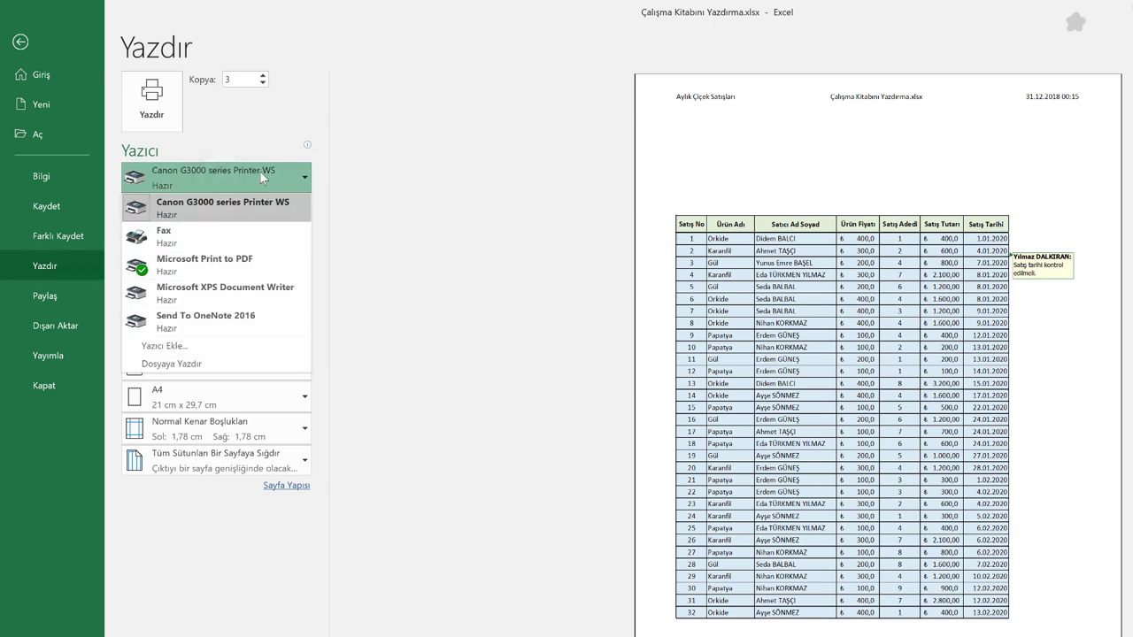
{"action": "left_click", "coordinate": [348, 154]}
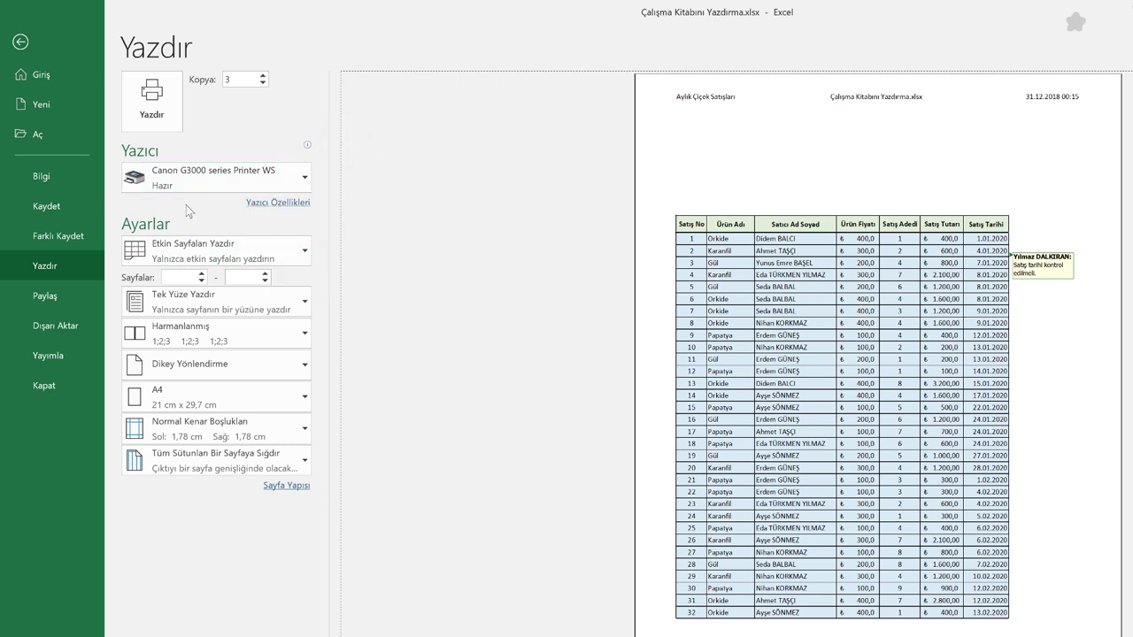
{"action": "left_click", "coordinate": [253, 251]}
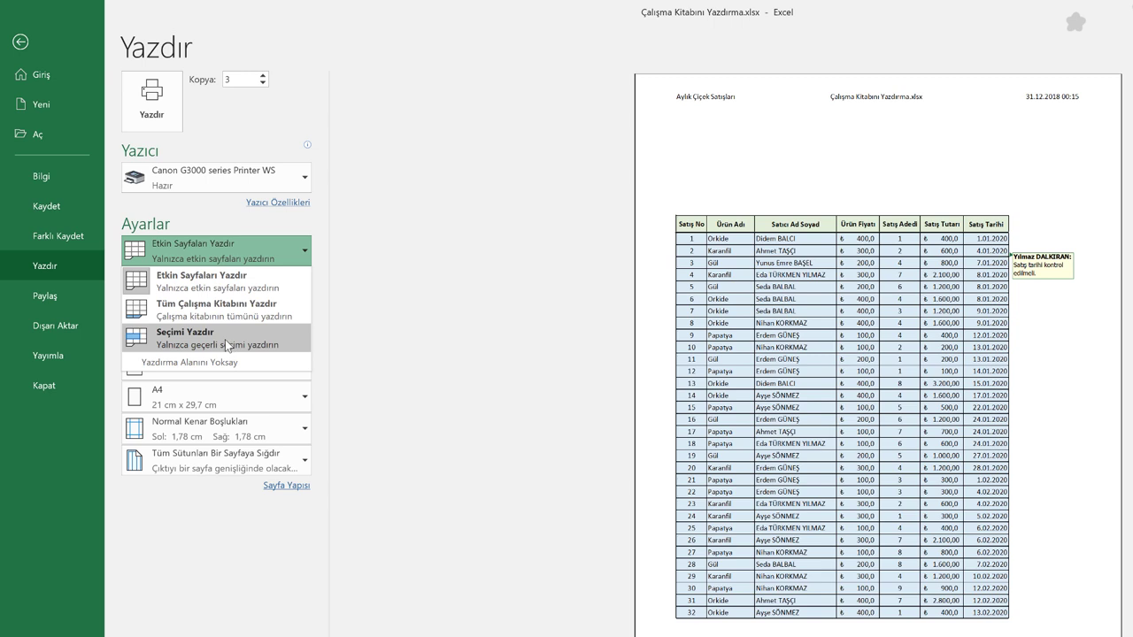
Choose Print Entire Workbook and clear the 4 from the Pages 'to' box.
{"action": "left_click", "coordinate": [226, 308]}
{"action": "type", "text": "2"}
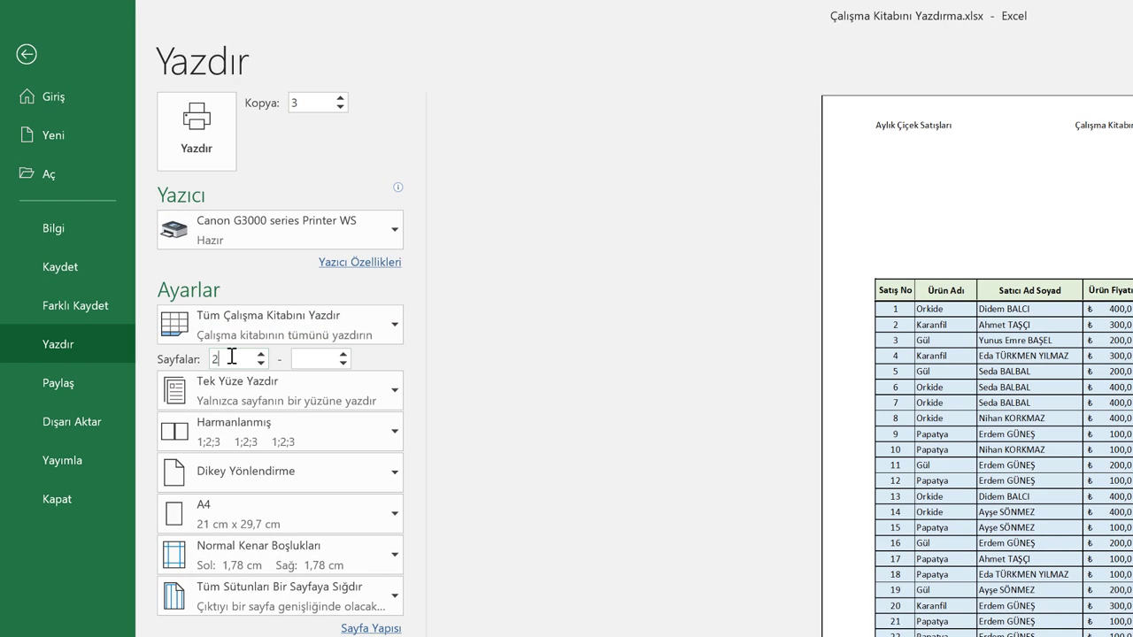
{"action": "left_click", "coordinate": [343, 353]}
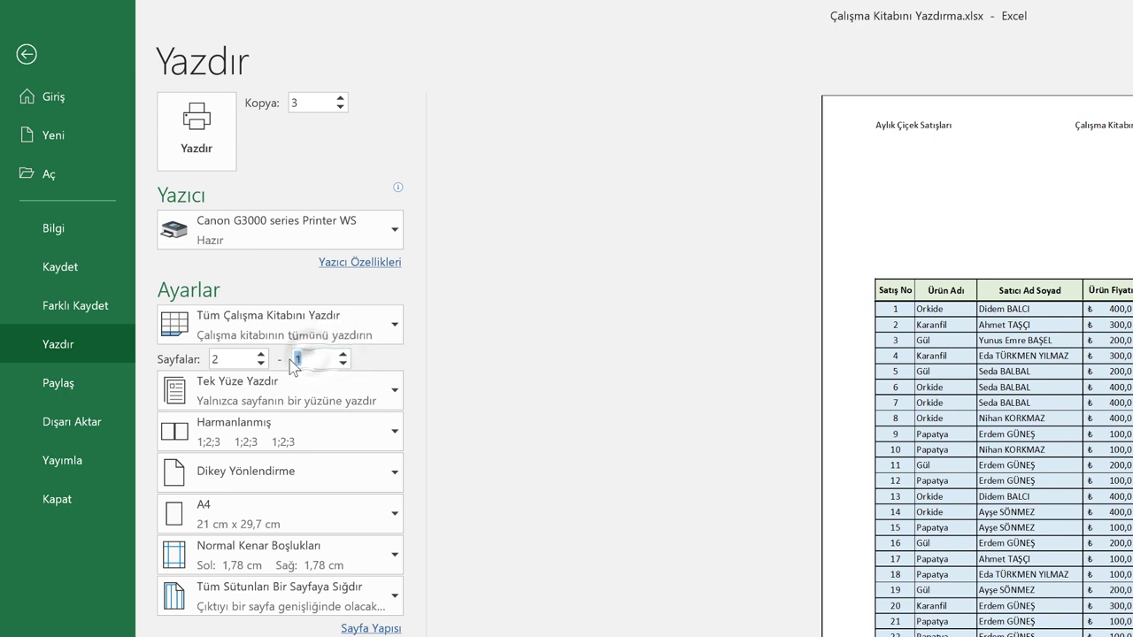
{"action": "type", "text": "4"}
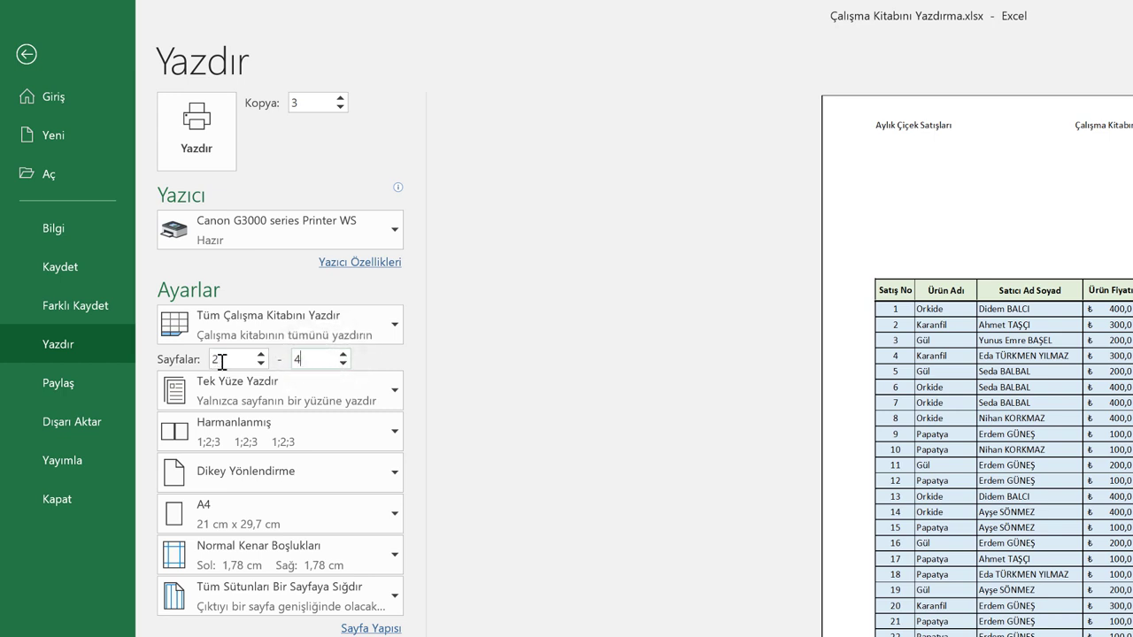
{"action": "left_click", "coordinate": [214, 361]}
{"action": "key", "text": "Tab"}
{"action": "key", "text": "BackSpace"}
{"action": "left_click", "coordinate": [308, 385]}
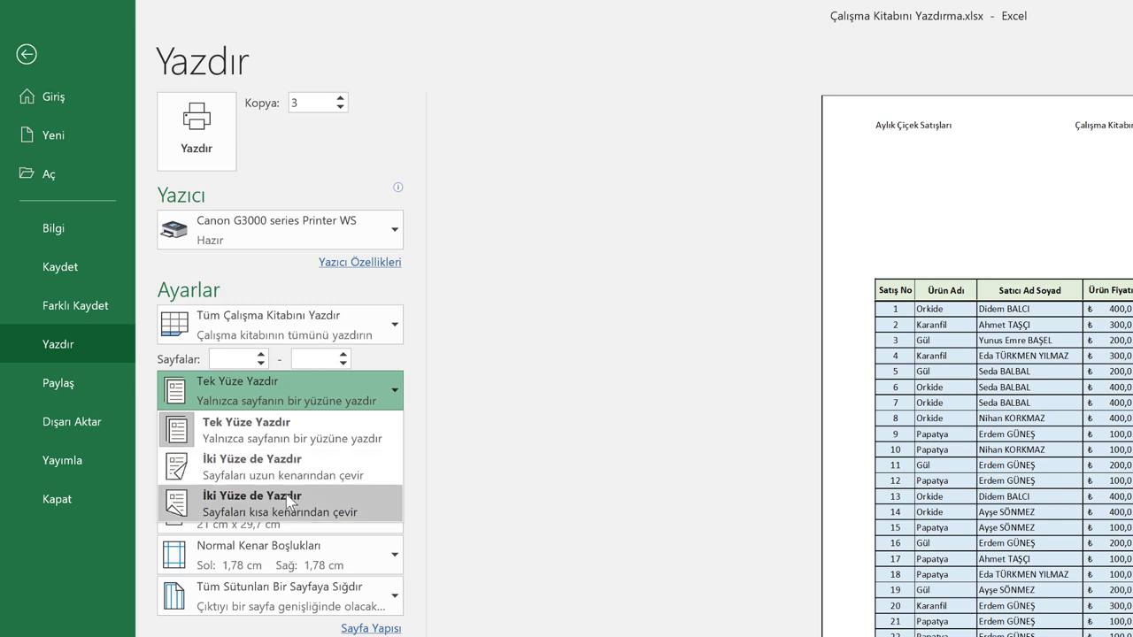
Set collation to Harmanlanmış 1;2;3 and orientation to Yatay Yönlendirme (landscape).
{"action": "left_click", "coordinate": [326, 440]}
{"action": "left_click", "coordinate": [301, 431]}
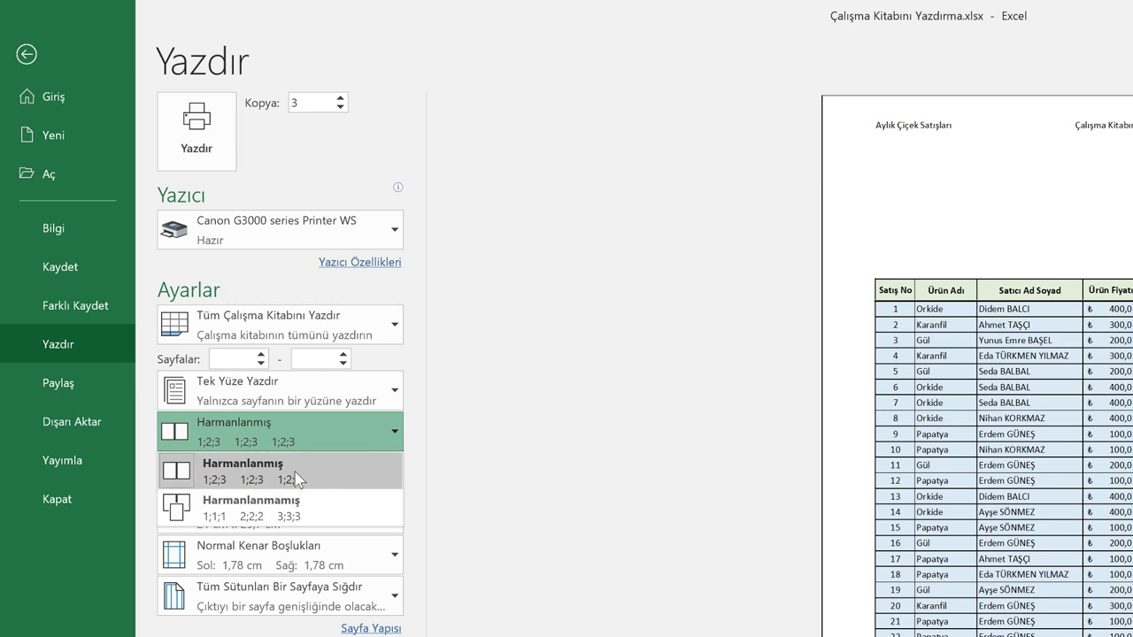
{"action": "left_click", "coordinate": [277, 508]}
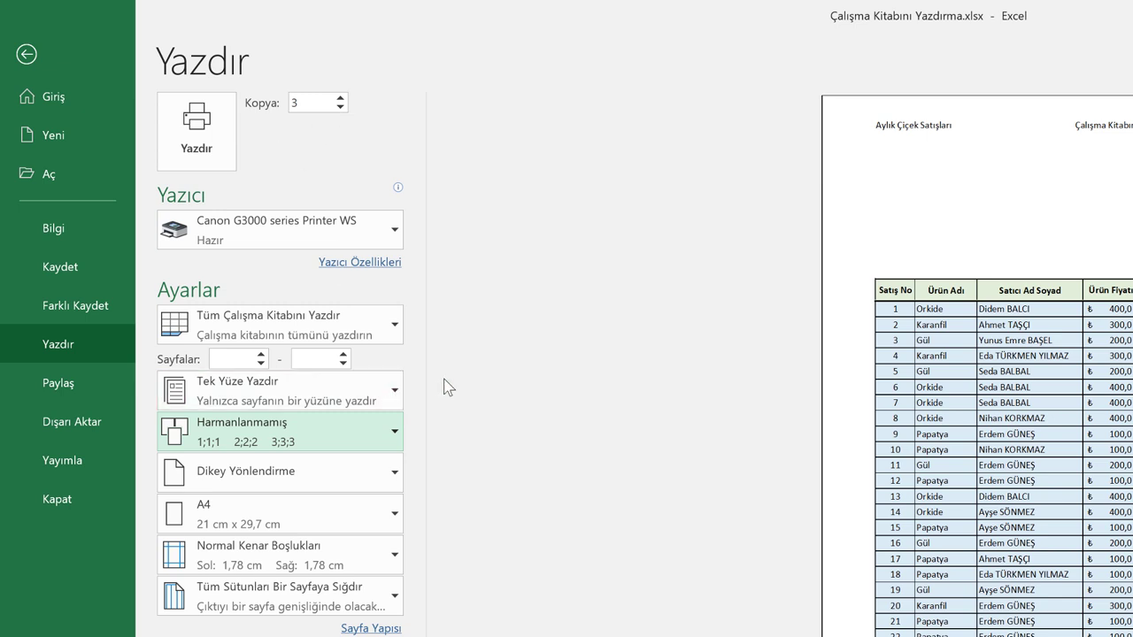
{"action": "left_click", "coordinate": [362, 431]}
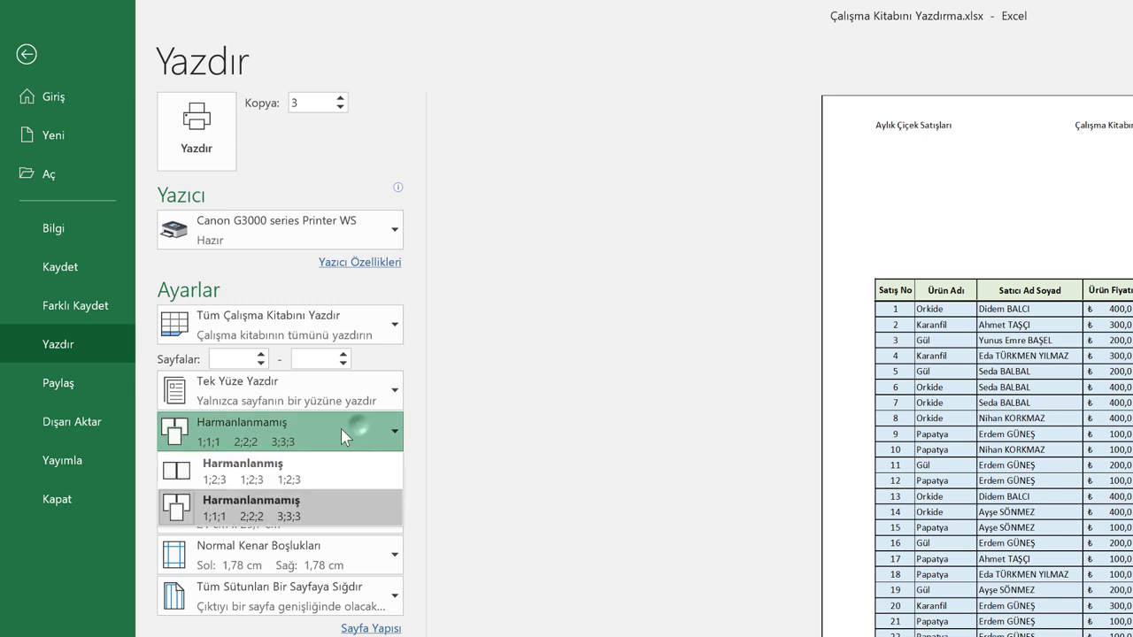
{"action": "left_click", "coordinate": [256, 466]}
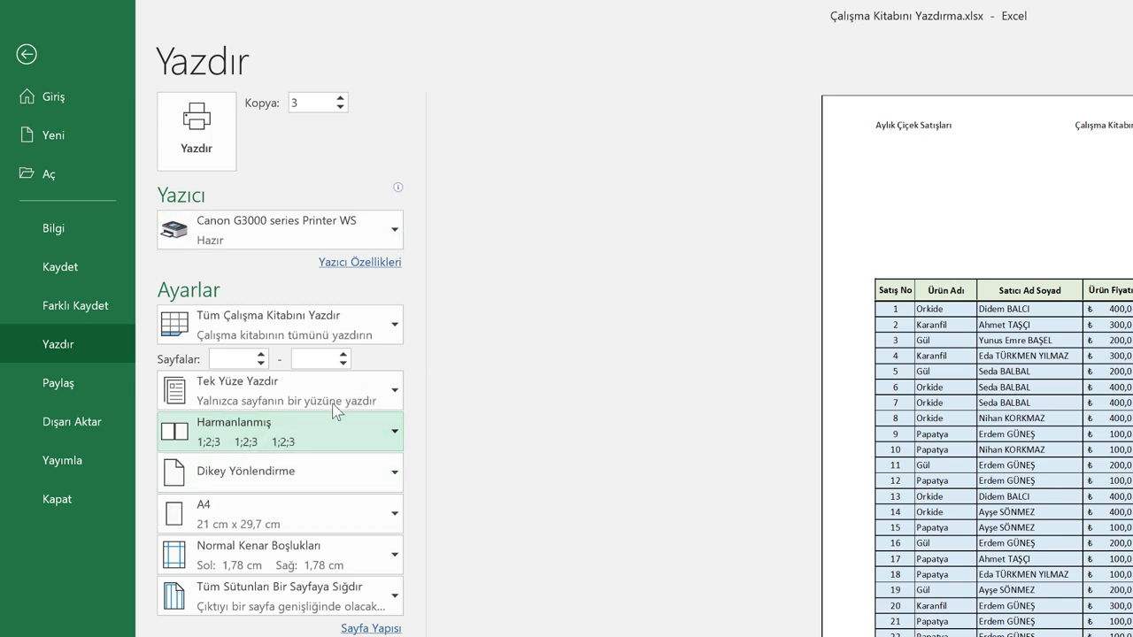
{"action": "left_click", "coordinate": [285, 482]}
{"action": "left_click", "coordinate": [284, 548]}
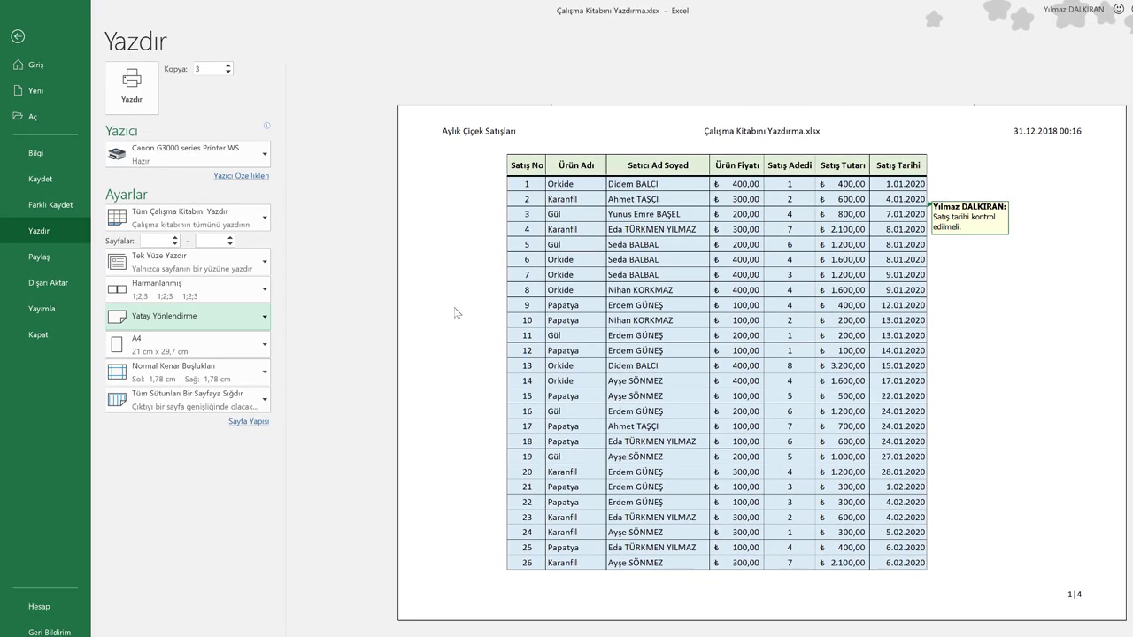
Keep A4 paper and settle on Dar (0.64 cm) margins after trying Son Özel and Geniş.
{"action": "left_click", "coordinate": [197, 338]}
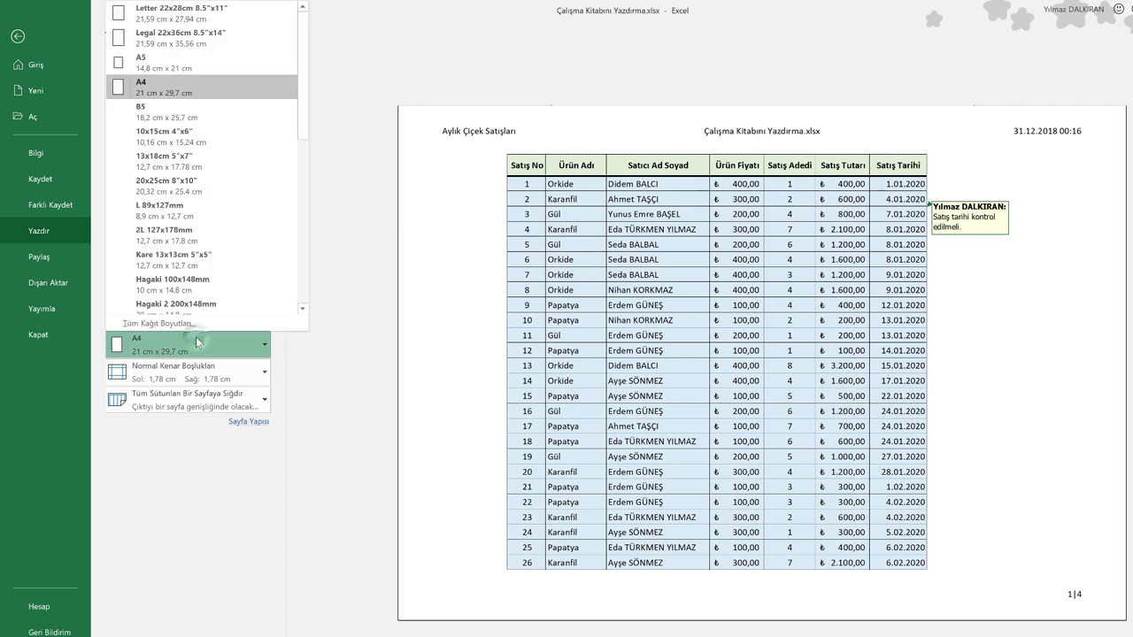
{"action": "left_click", "coordinate": [202, 92]}
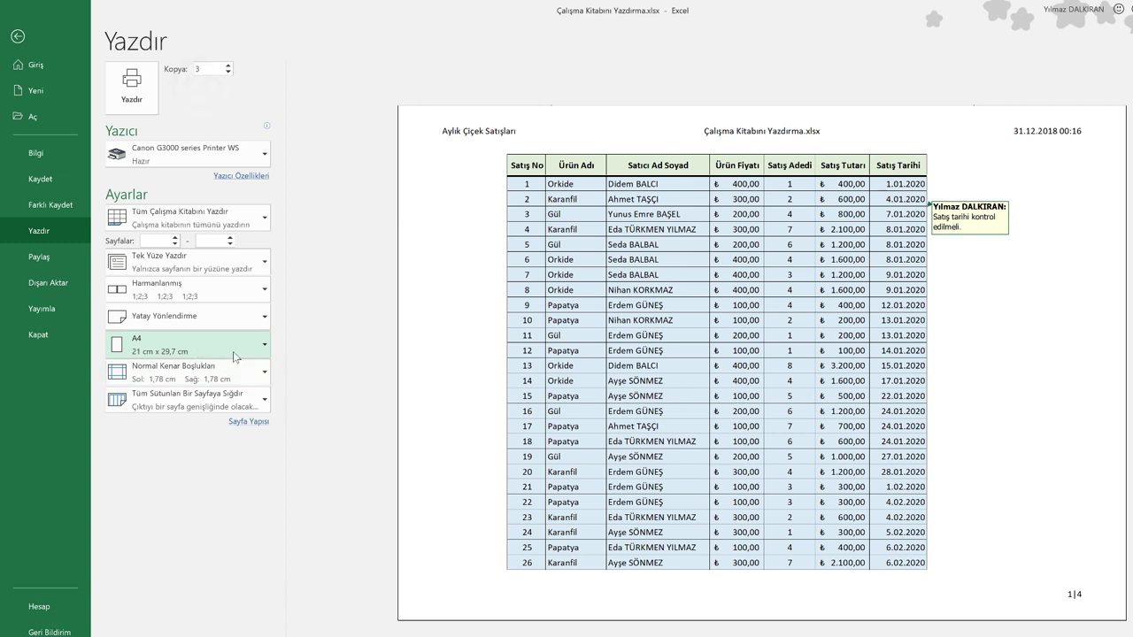
{"action": "left_click", "coordinate": [200, 381]}
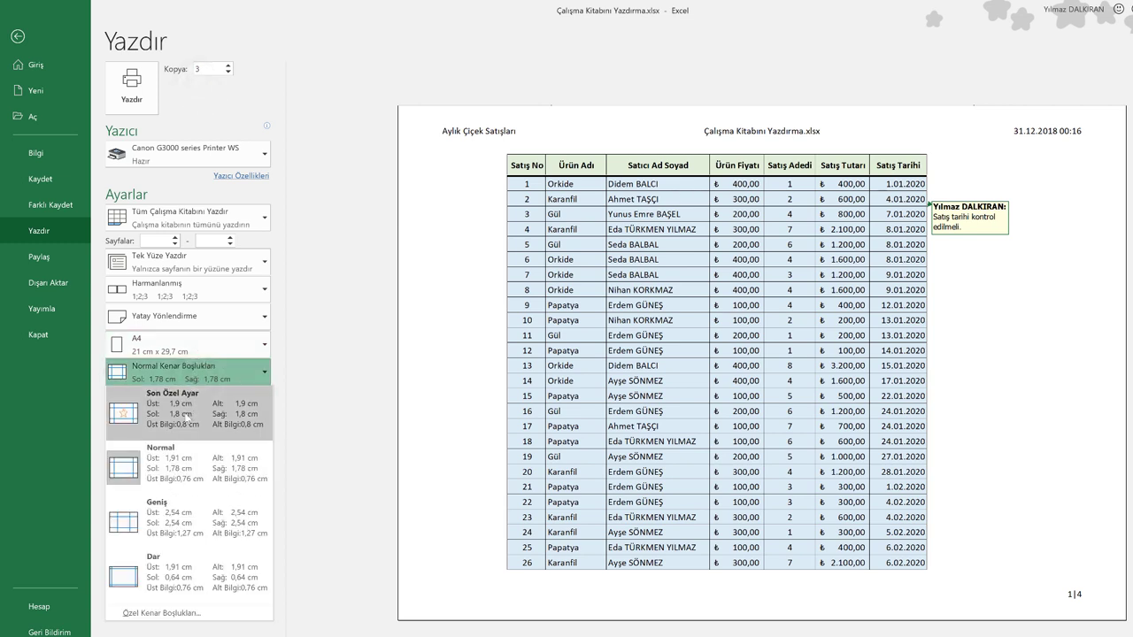
{"action": "left_click", "coordinate": [187, 416]}
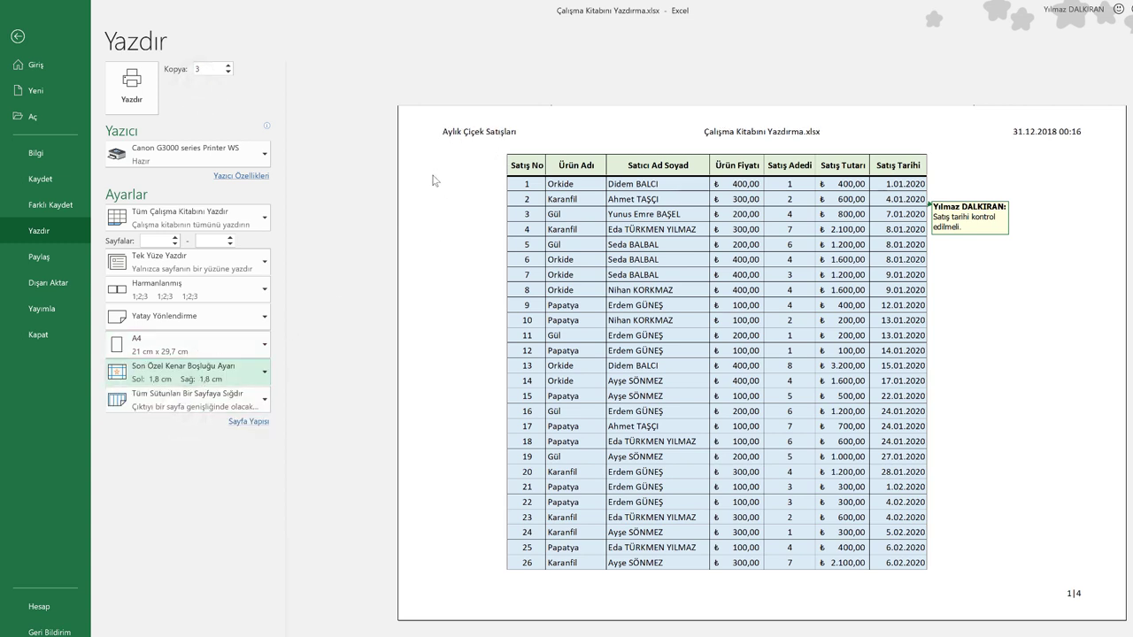
{"action": "left_click", "coordinate": [199, 374]}
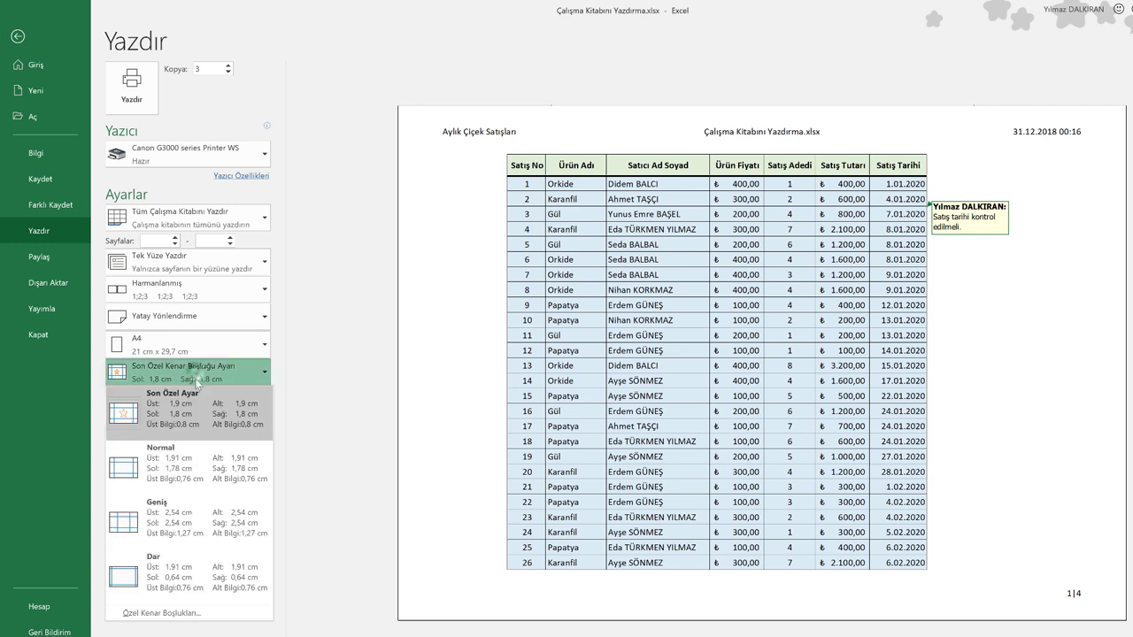
{"action": "left_click", "coordinate": [177, 518]}
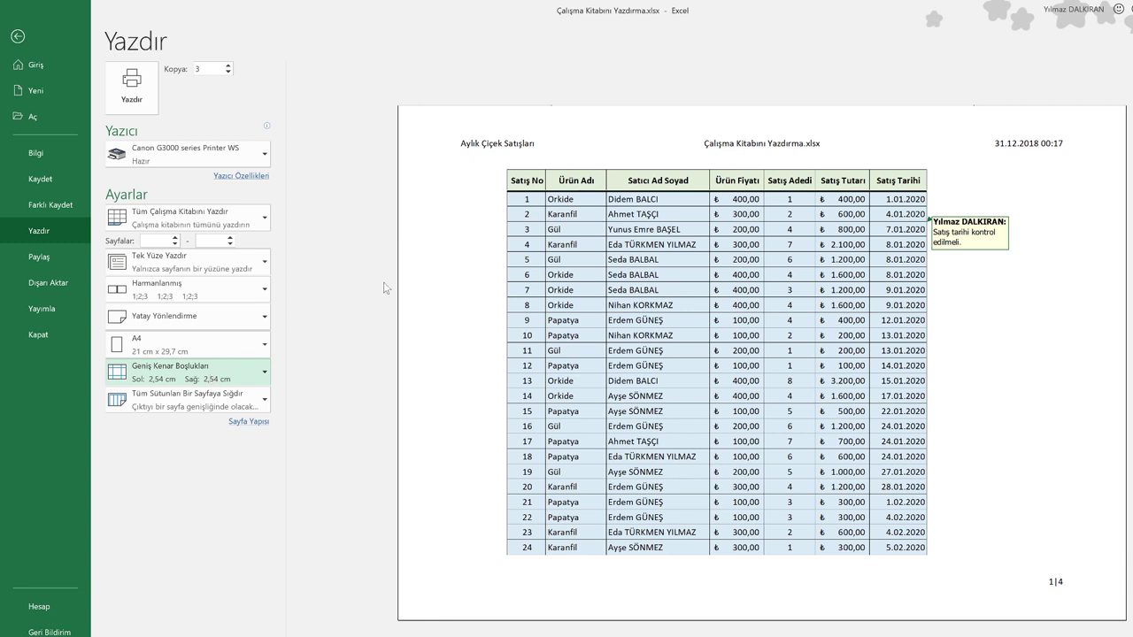
{"action": "left_click", "coordinate": [200, 379]}
{"action": "left_click", "coordinate": [185, 578]}
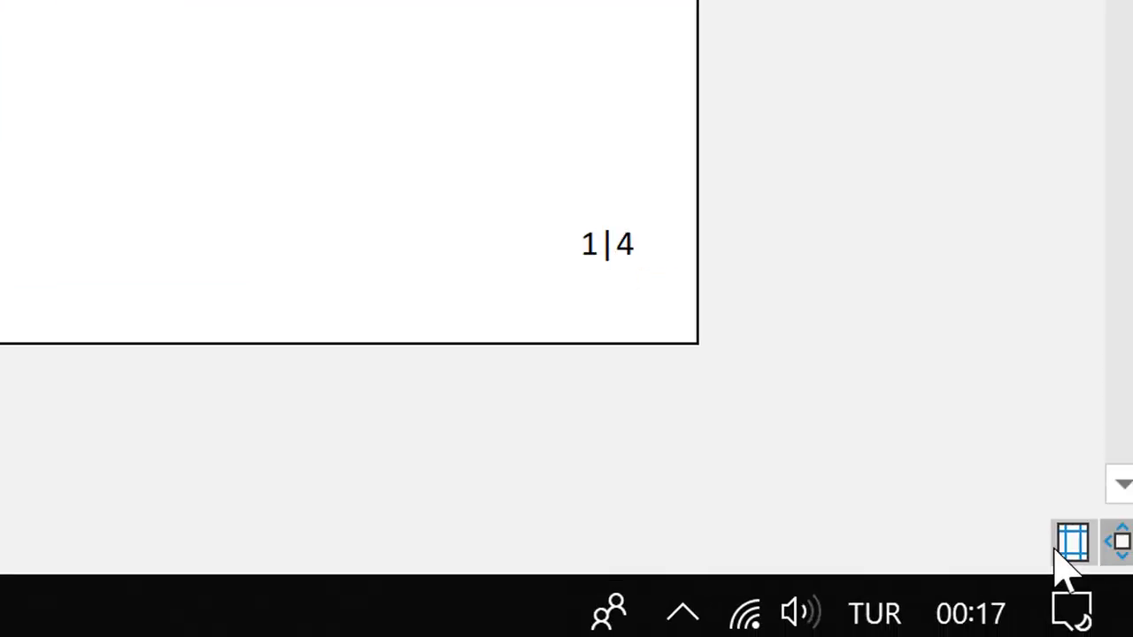
Show margin guides and set Normal 1,78 cm margins after trying Geniş and Son Özel.
{"action": "left_click", "coordinate": [1037, 520]}
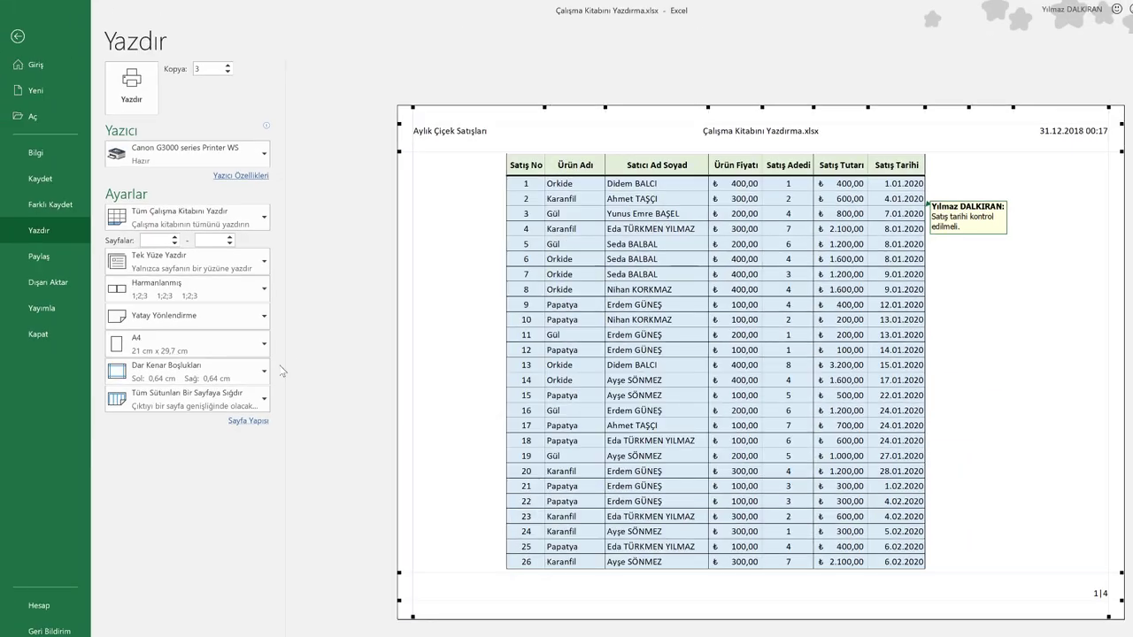
{"action": "left_click", "coordinate": [247, 372]}
{"action": "left_click", "coordinate": [172, 517]}
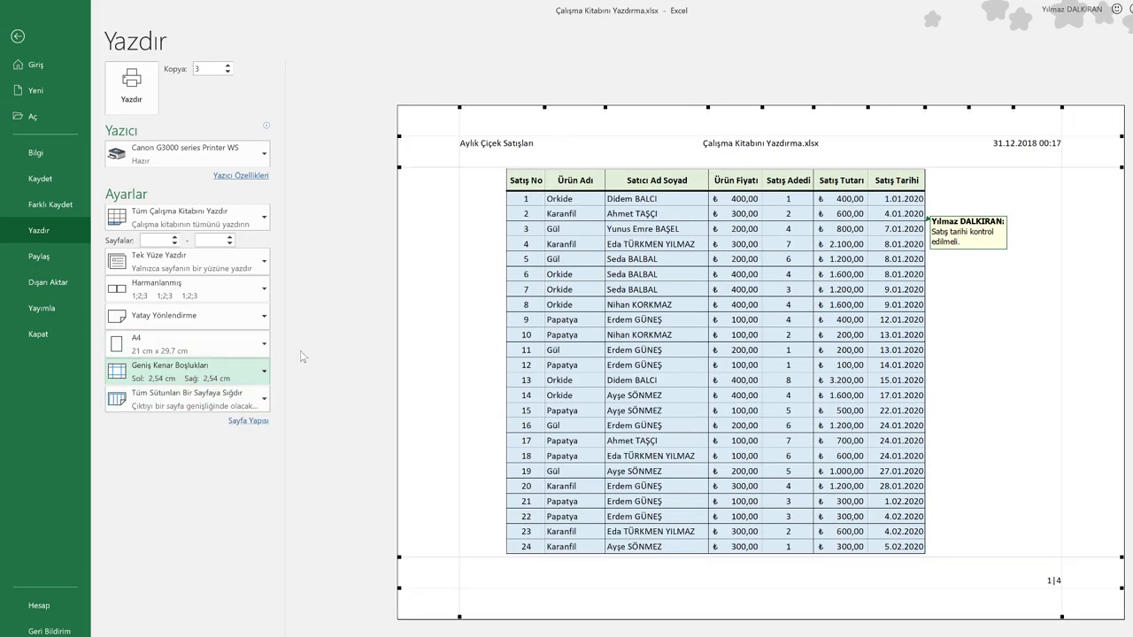
{"action": "left_click", "coordinate": [239, 370]}
{"action": "left_click", "coordinate": [177, 464]}
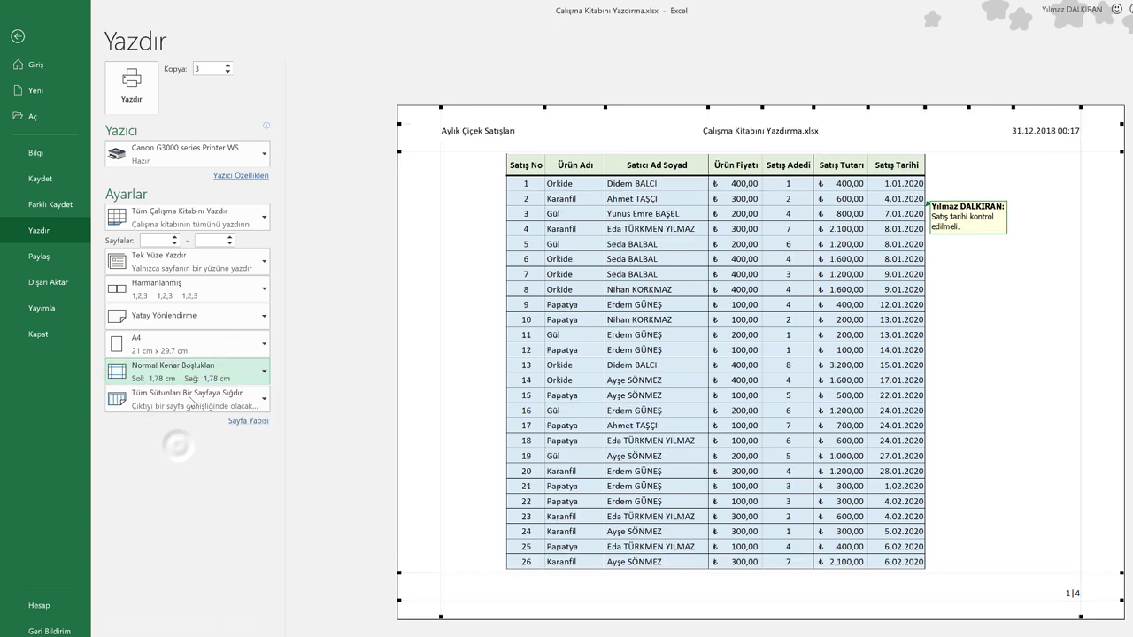
{"action": "left_click", "coordinate": [170, 376]}
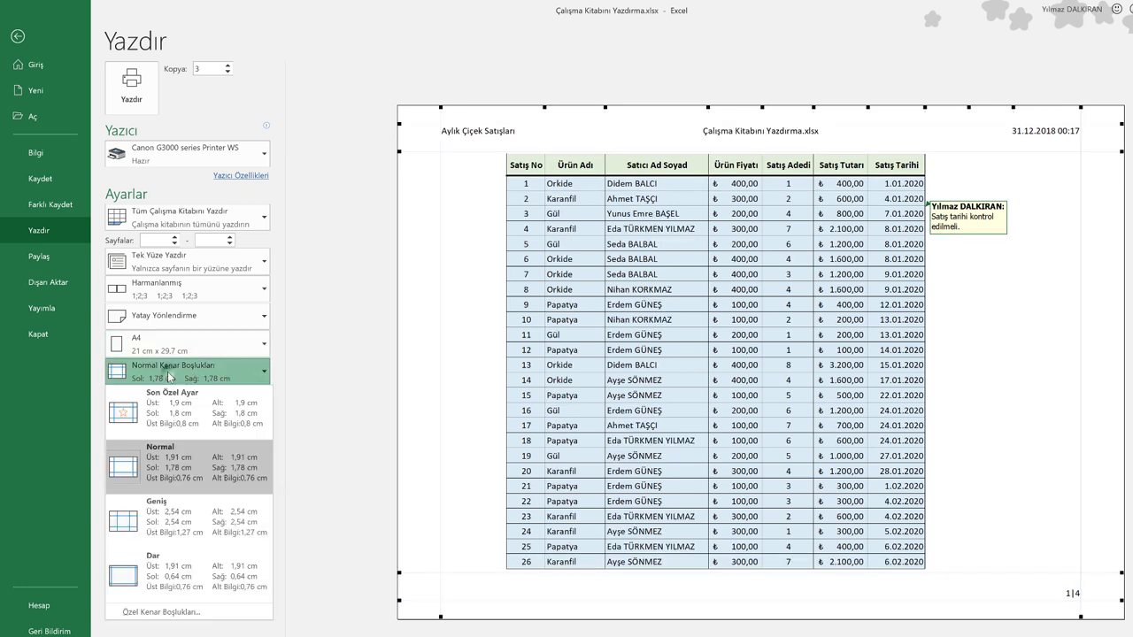
{"action": "left_click", "coordinate": [168, 409]}
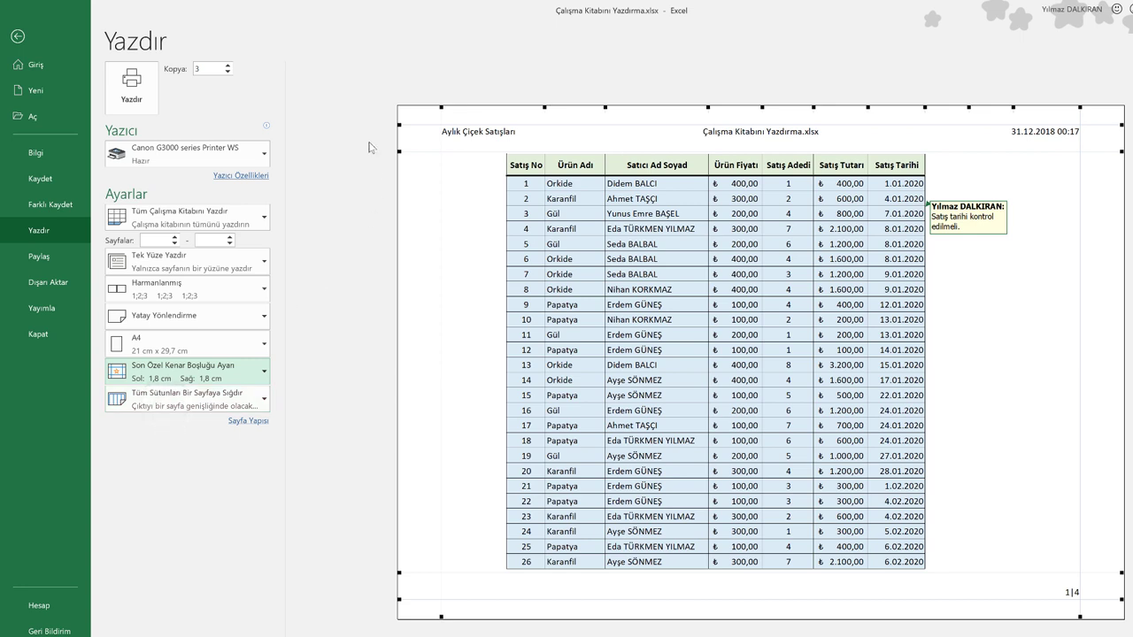
{"action": "left_click", "coordinate": [194, 375]}
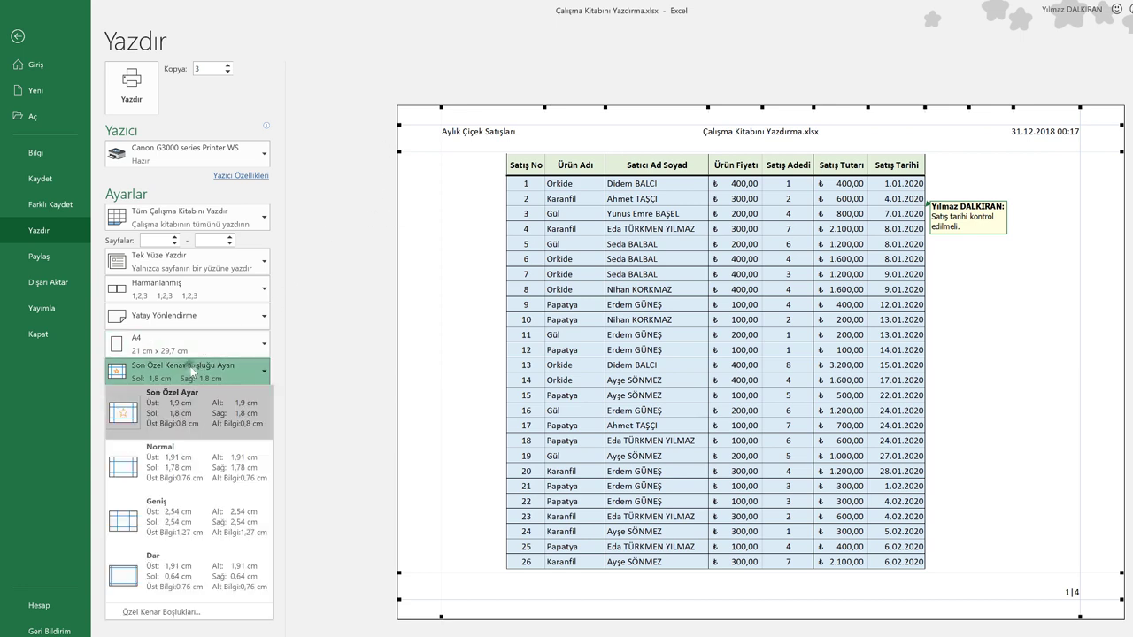
{"action": "left_click", "coordinate": [189, 464]}
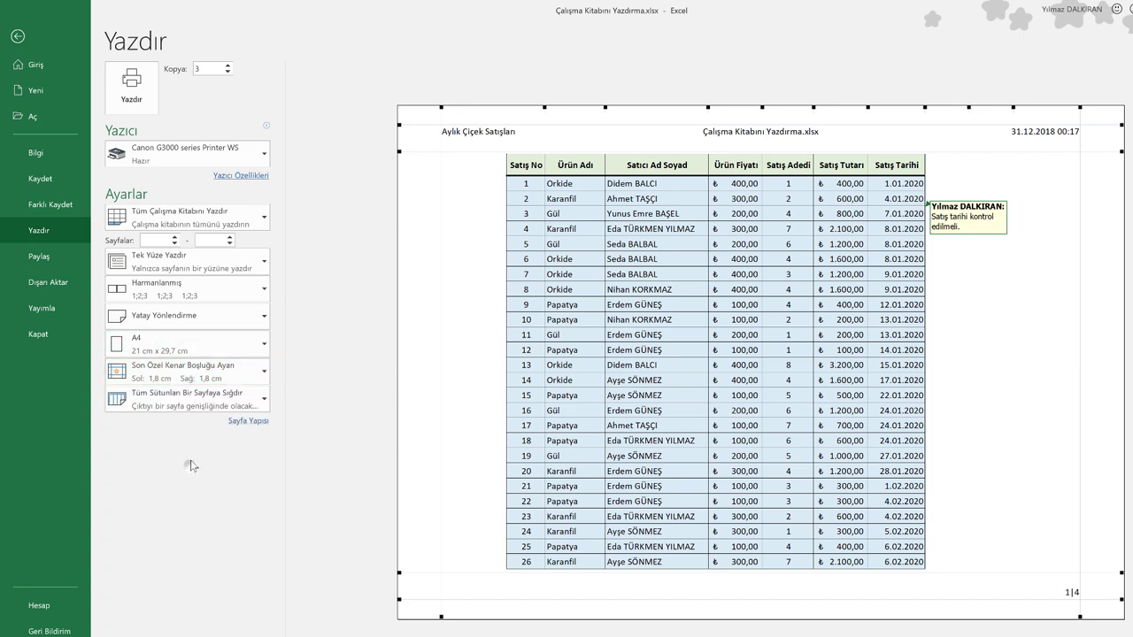
Try actual size and fit-all-columns scaling, switching to portrait and back to landscape.
{"action": "left_click", "coordinate": [170, 400]}
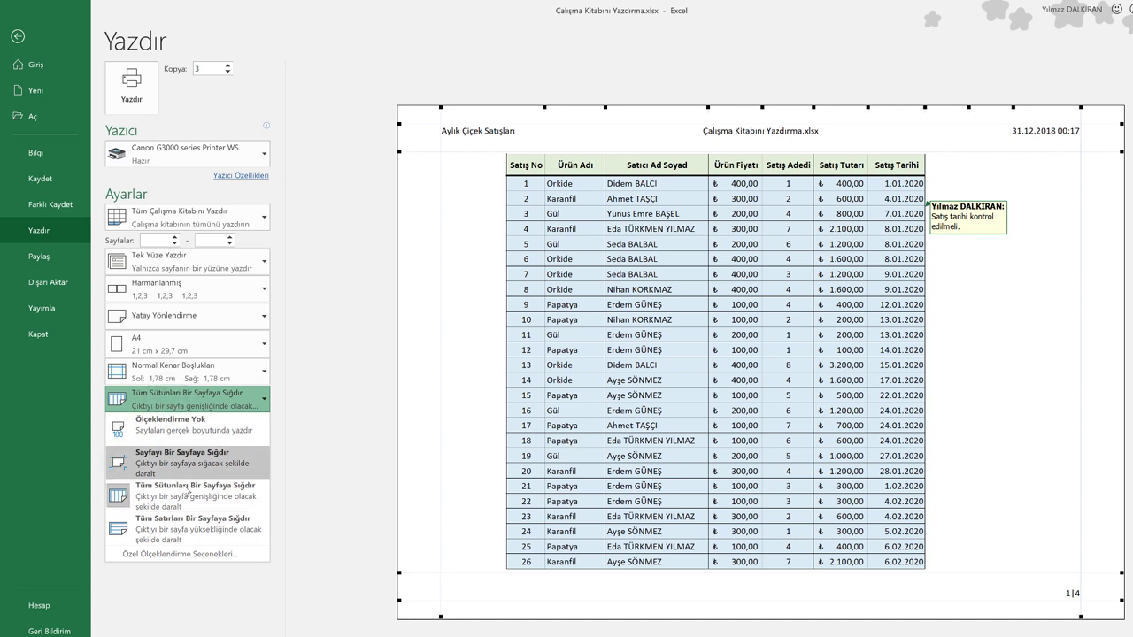
{"action": "left_click", "coordinate": [210, 425]}
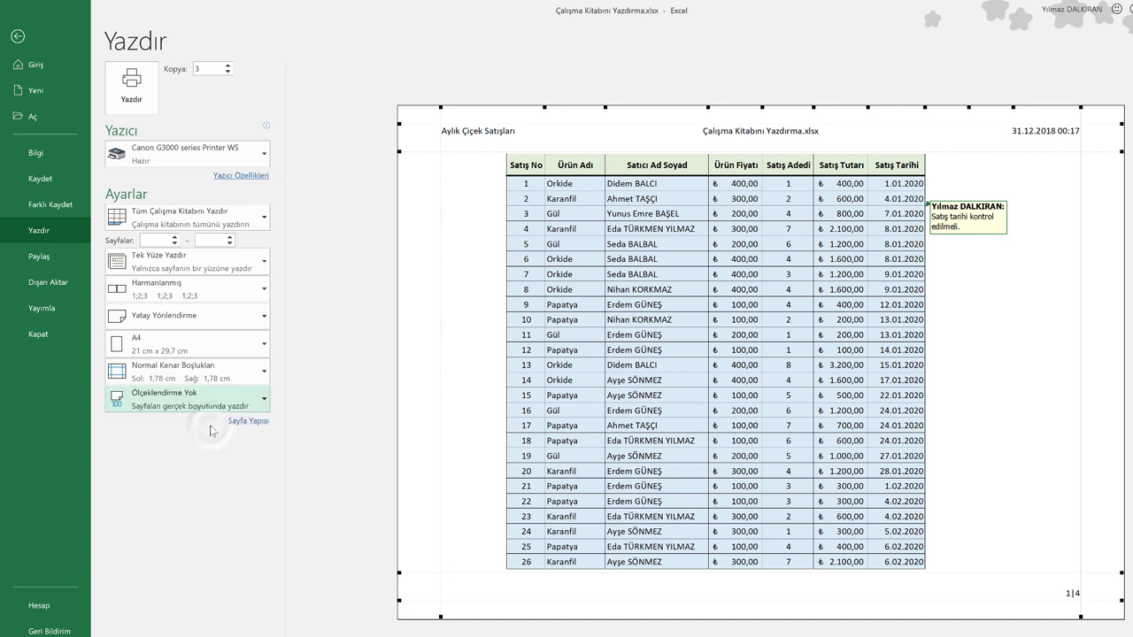
{"action": "left_click", "coordinate": [201, 397]}
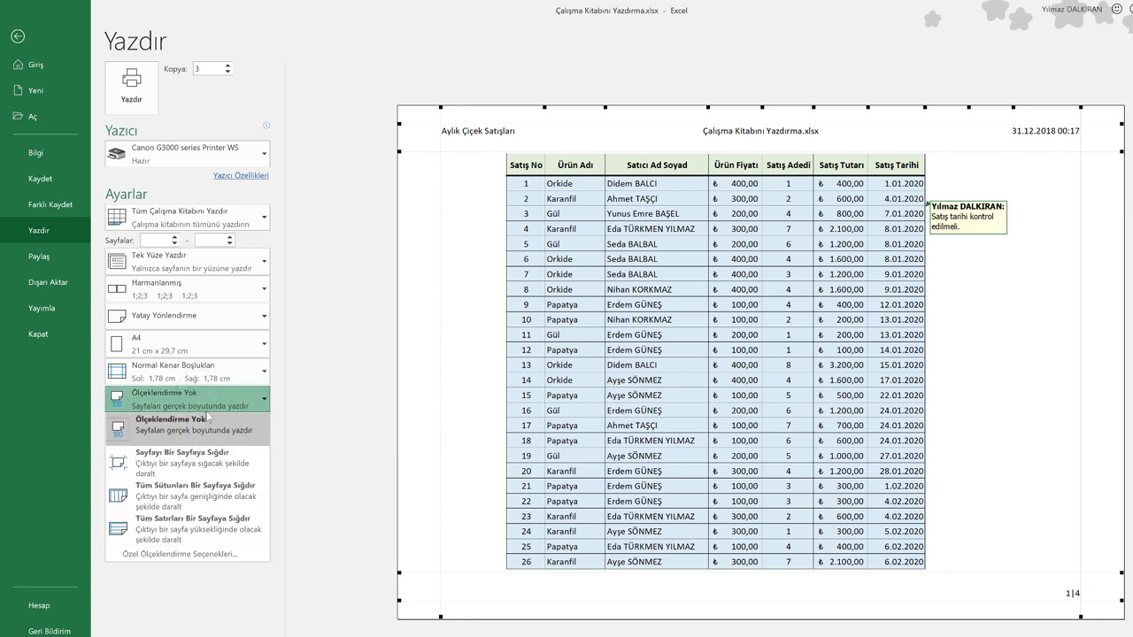
{"action": "left_click", "coordinate": [191, 431]}
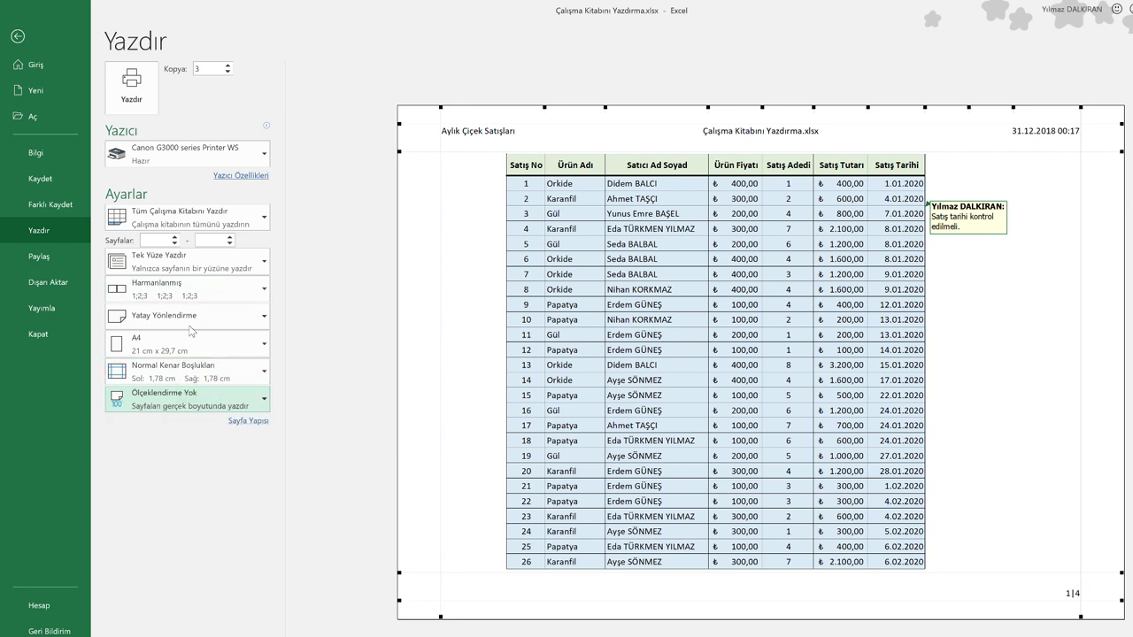
{"action": "left_click", "coordinate": [182, 317]}
{"action": "left_click", "coordinate": [181, 340]}
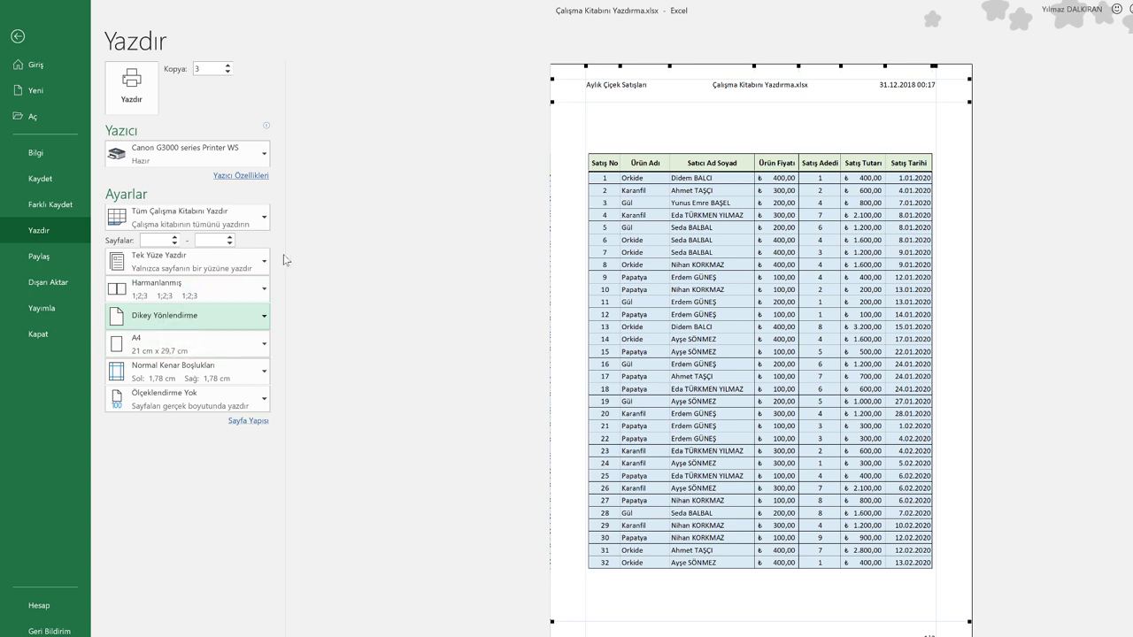
{"action": "left_click", "coordinate": [187, 400]}
{"action": "left_click", "coordinate": [185, 500]}
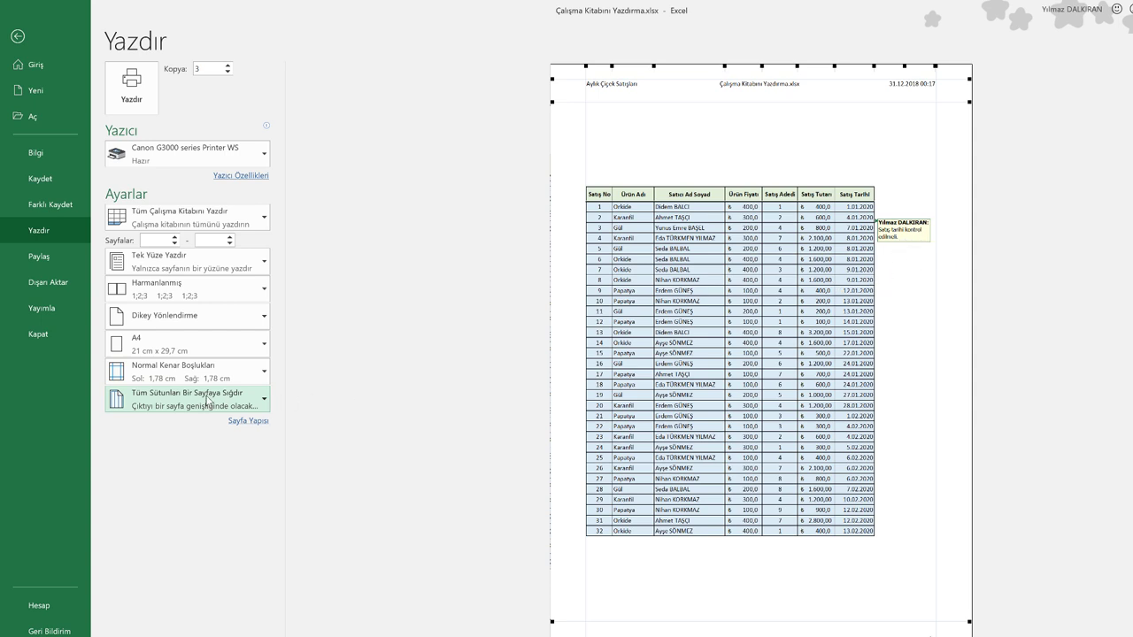
{"action": "left_click", "coordinate": [181, 316]}
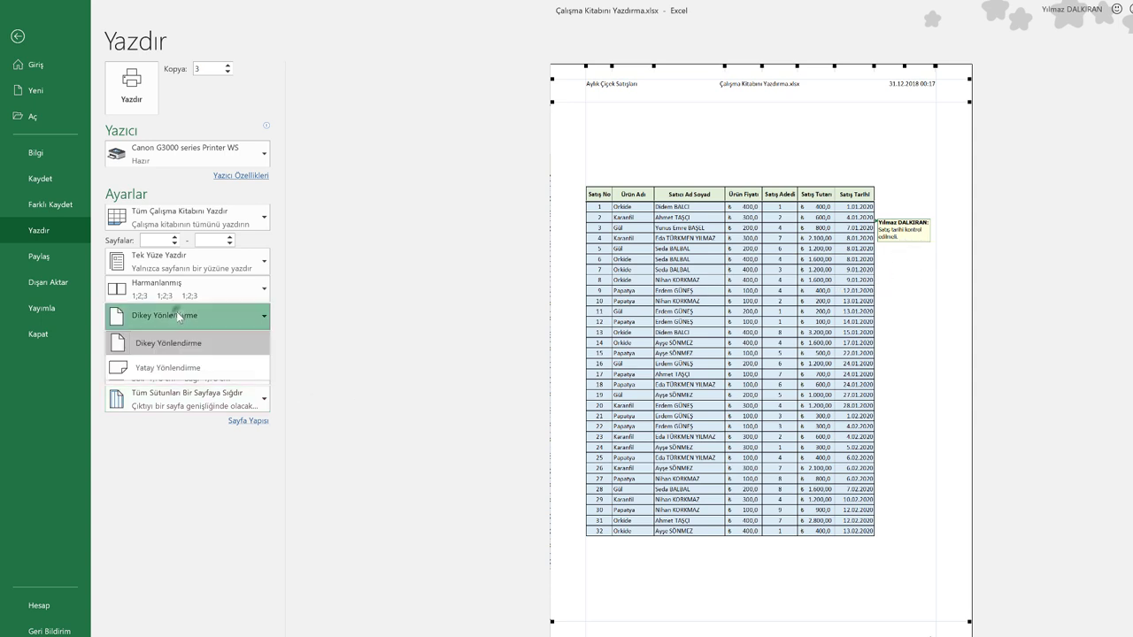
{"action": "left_click", "coordinate": [167, 368]}
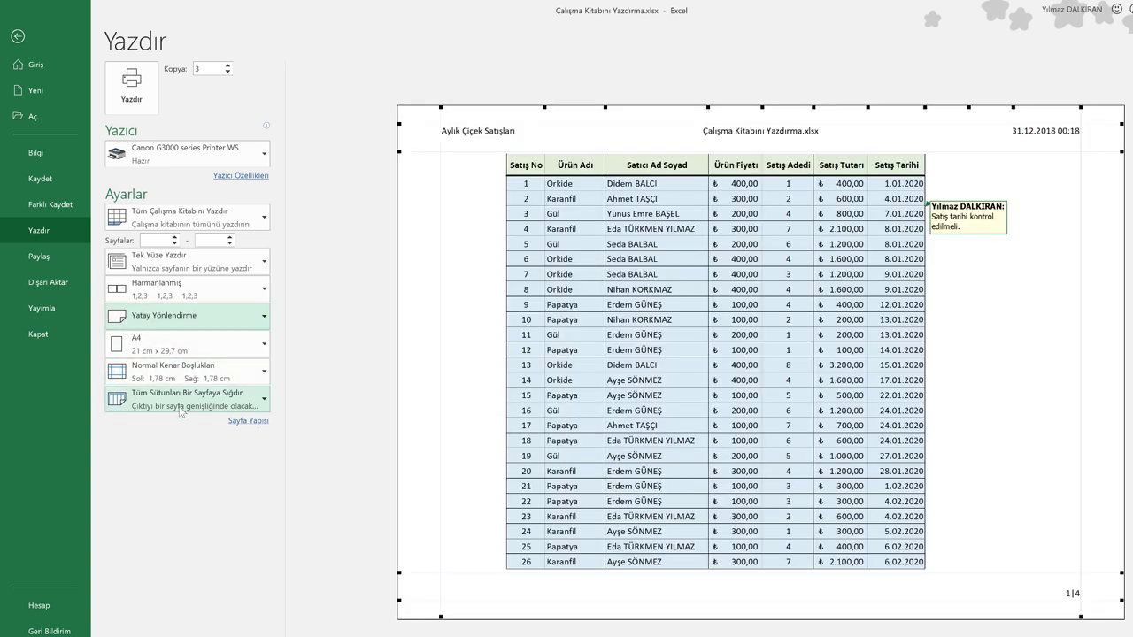
Compare actual size, fit sheet and fit rows, then choose Tüm Sütunları Bir Sayfaya Sığdır.
{"action": "left_click", "coordinate": [181, 406]}
{"action": "left_click", "coordinate": [183, 425]}
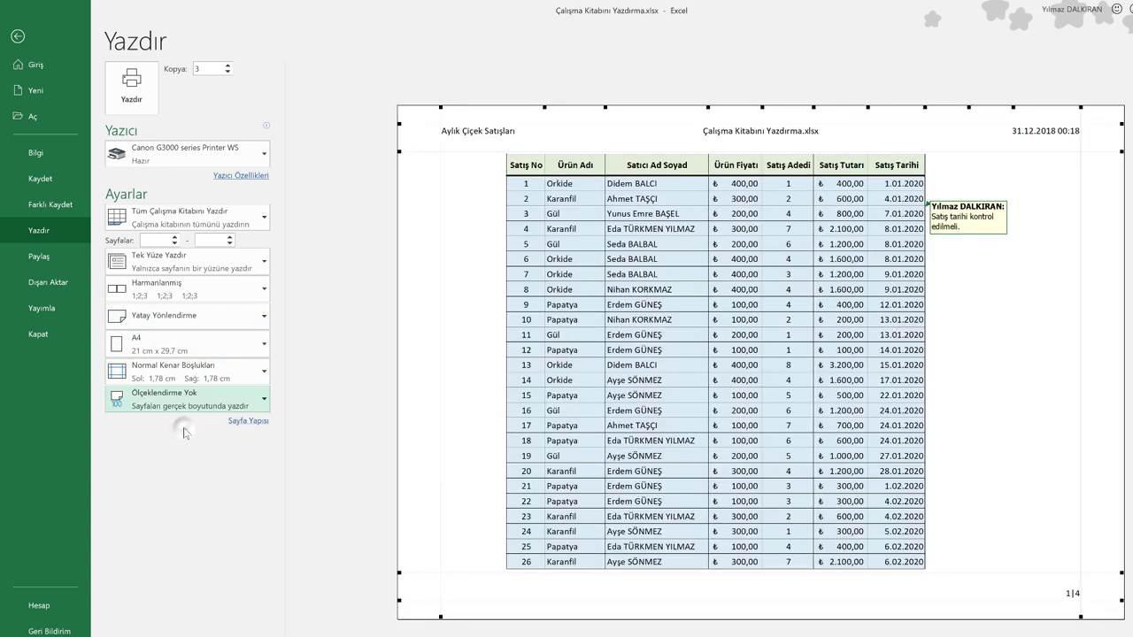
{"action": "left_click", "coordinate": [187, 409]}
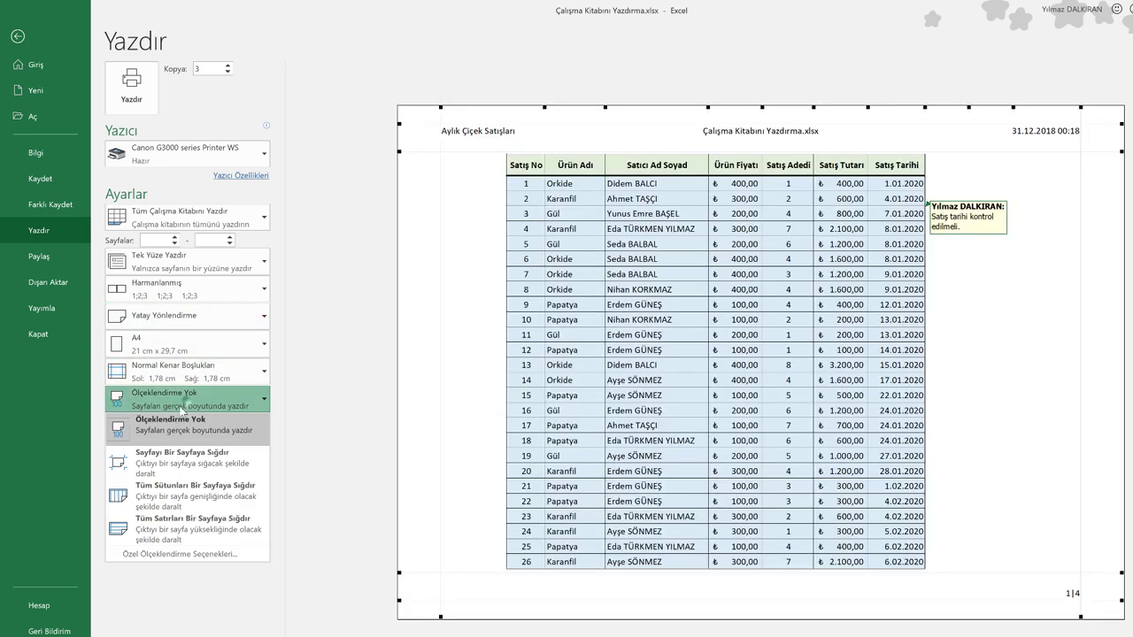
{"action": "left_click", "coordinate": [170, 470]}
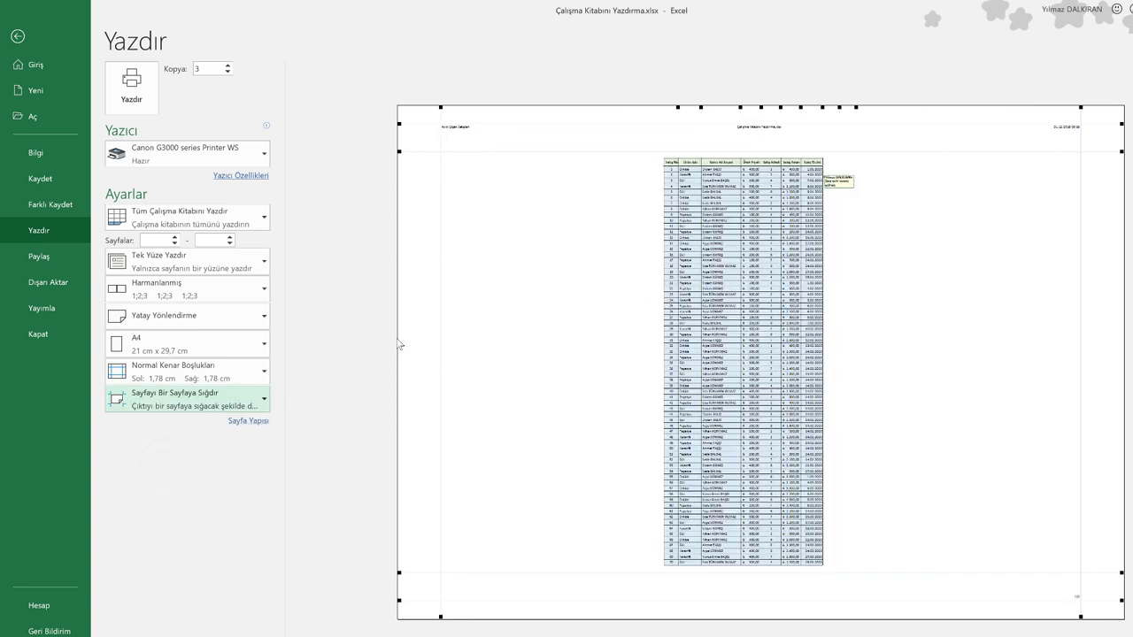
{"action": "left_click", "coordinate": [187, 398]}
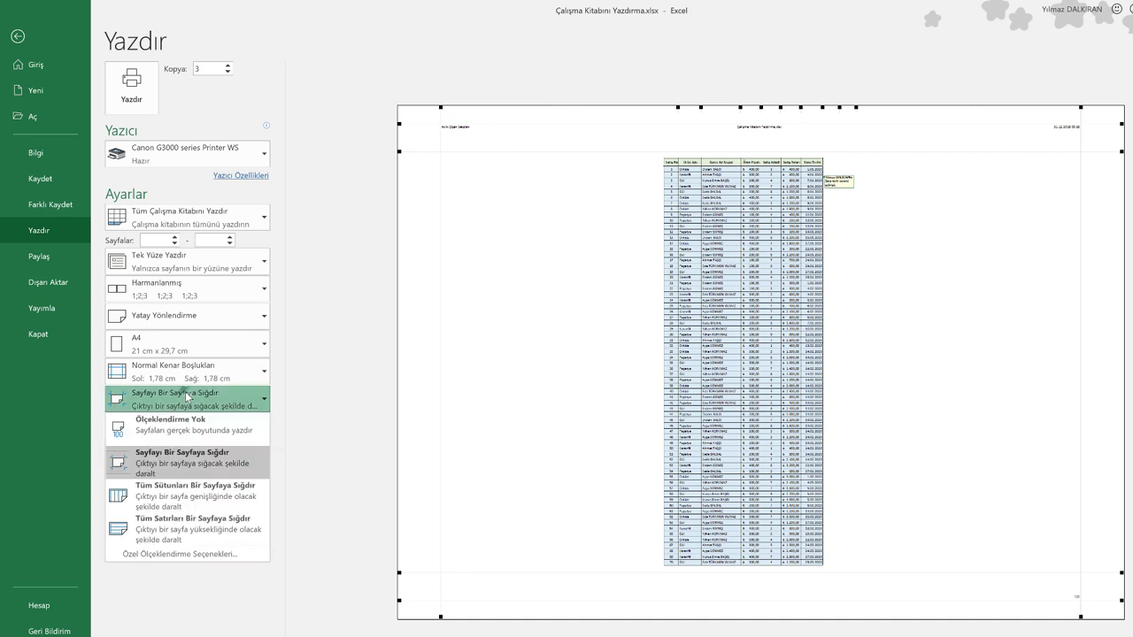
{"action": "left_click", "coordinate": [174, 521]}
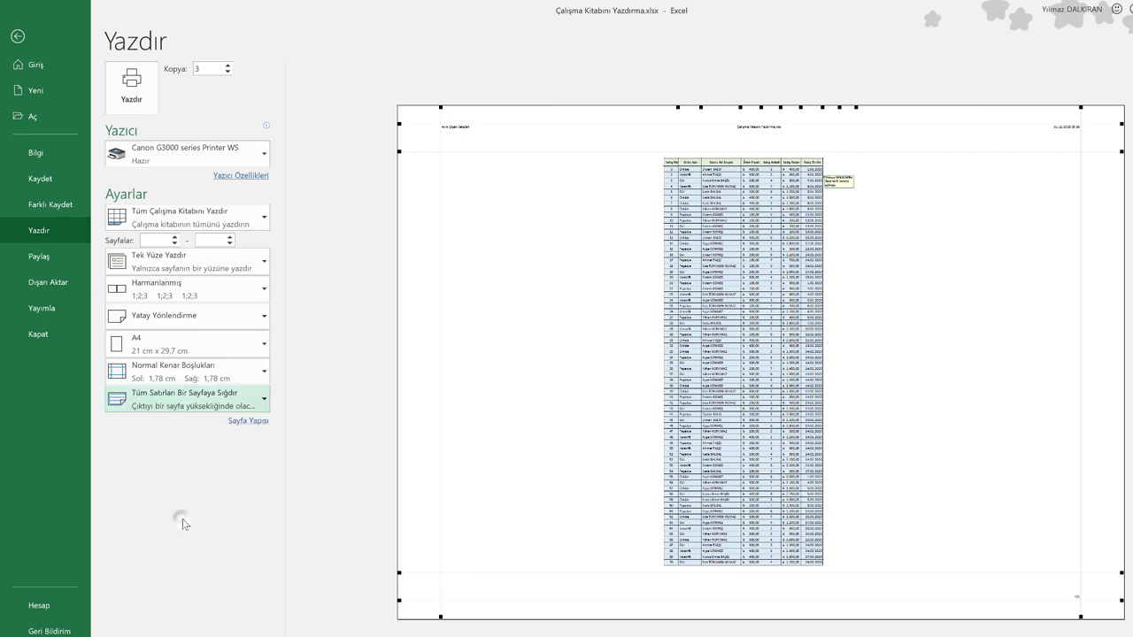
{"action": "left_click", "coordinate": [194, 397]}
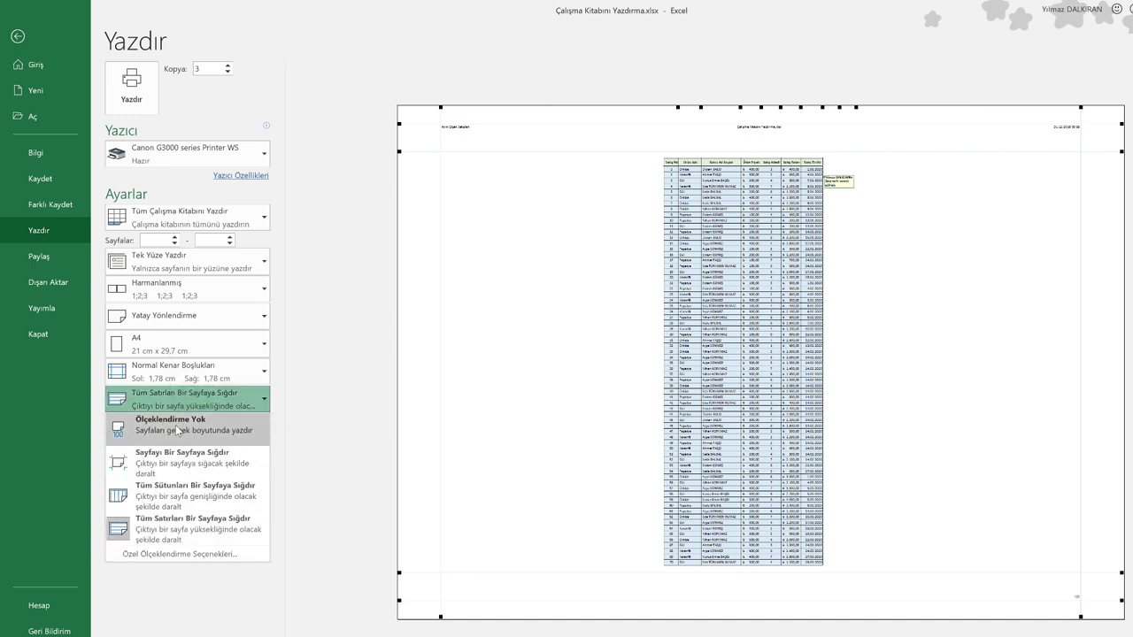
{"action": "left_click", "coordinate": [166, 501]}
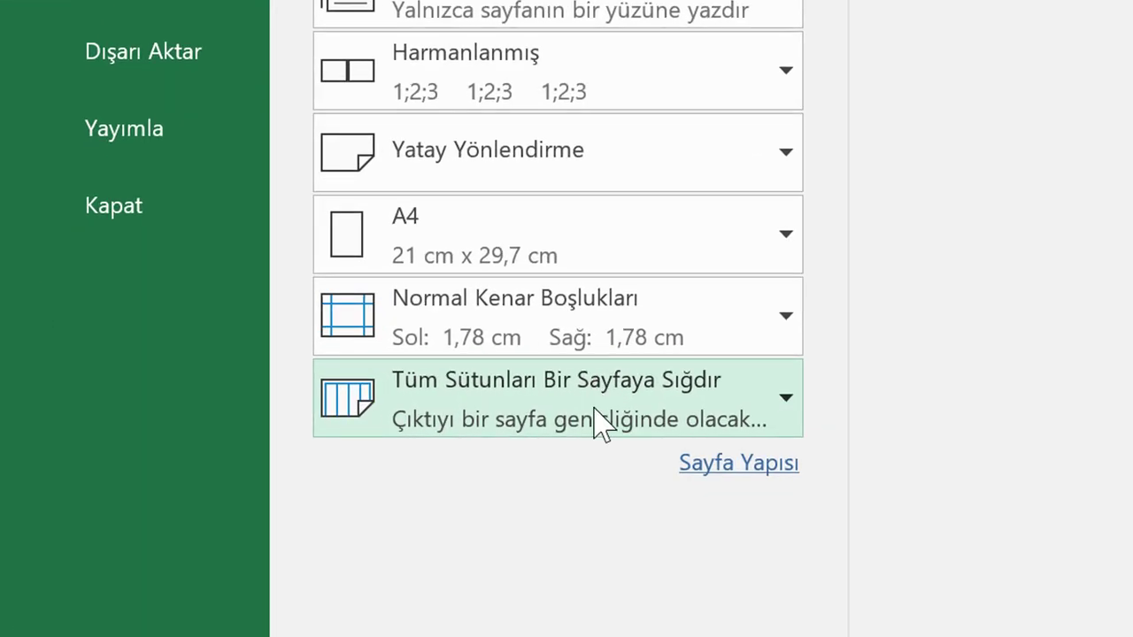
In Sayfa Yapısı, switch print quality to Düşük and then back to Yüksek.
{"action": "left_click", "coordinate": [742, 466]}
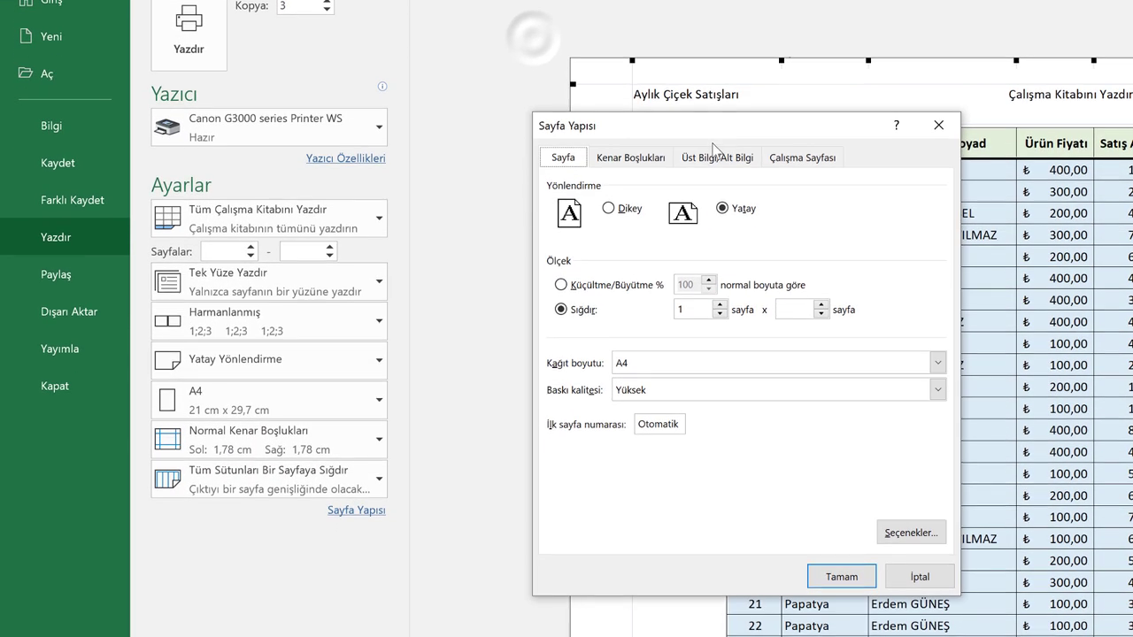
{"action": "left_click", "coordinate": [684, 389]}
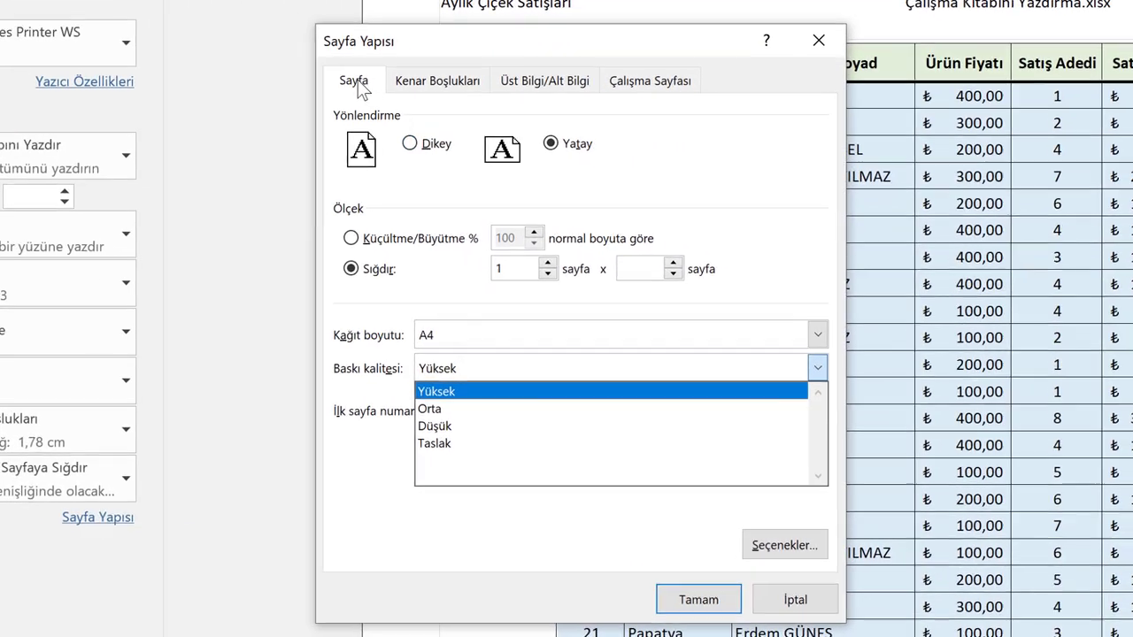
{"action": "left_click", "coordinate": [430, 426]}
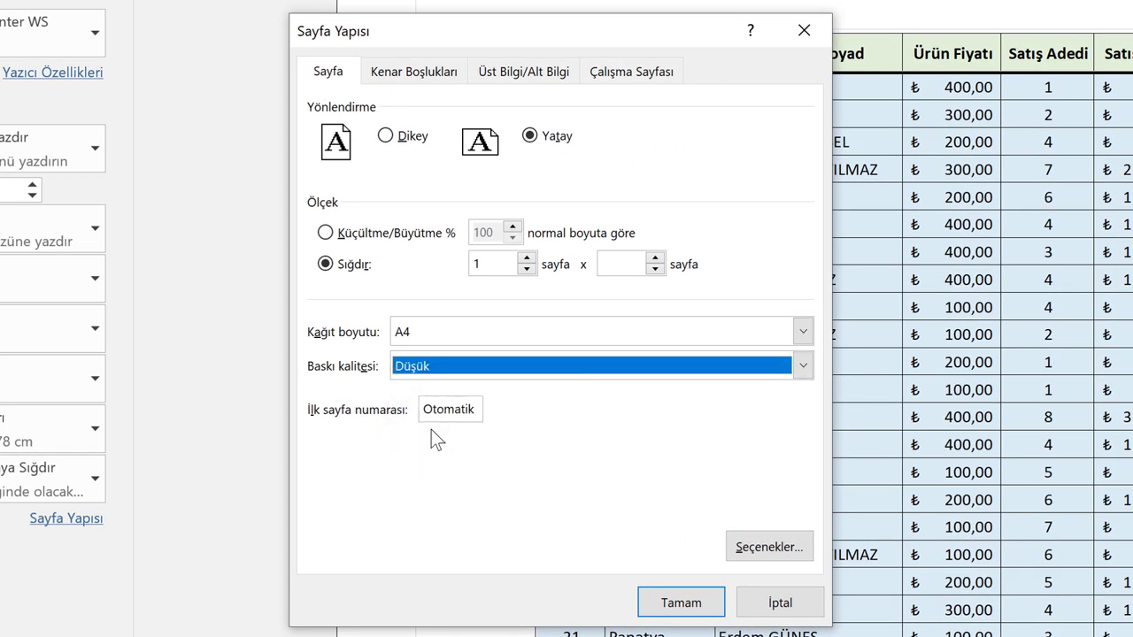
{"action": "left_click", "coordinate": [513, 376]}
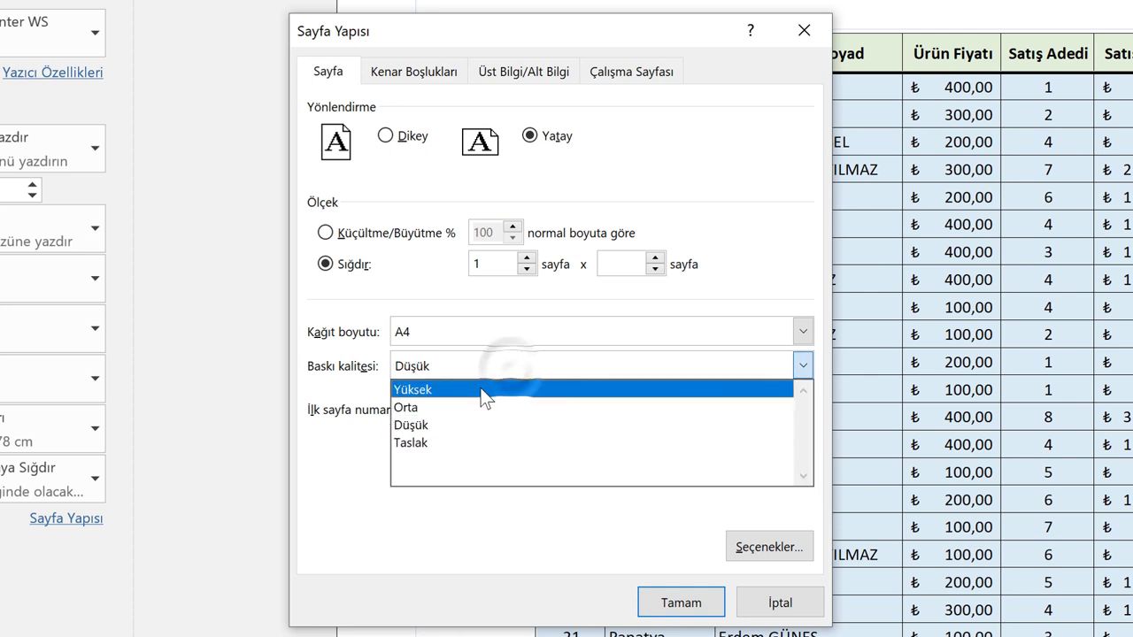
{"action": "left_click", "coordinate": [488, 387]}
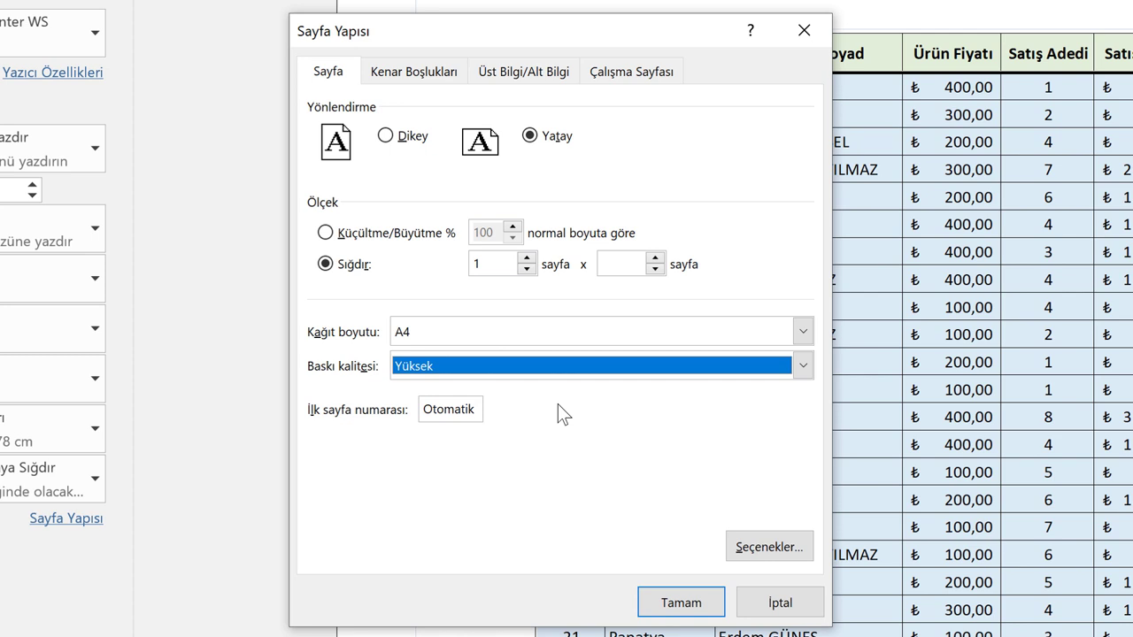
Look through the Kenar Boşlukları and Üst Bilgi/Alt Bilgi tabs, ending on Çalışma Sayfası.
{"action": "left_click", "coordinate": [416, 71]}
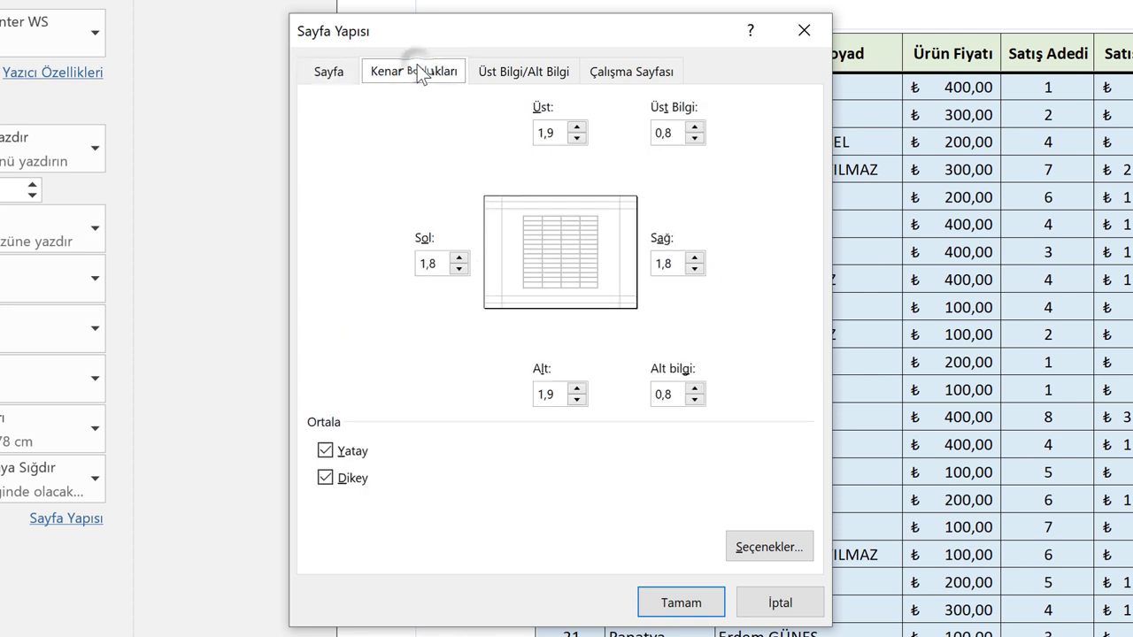
{"action": "left_click", "coordinate": [513, 78]}
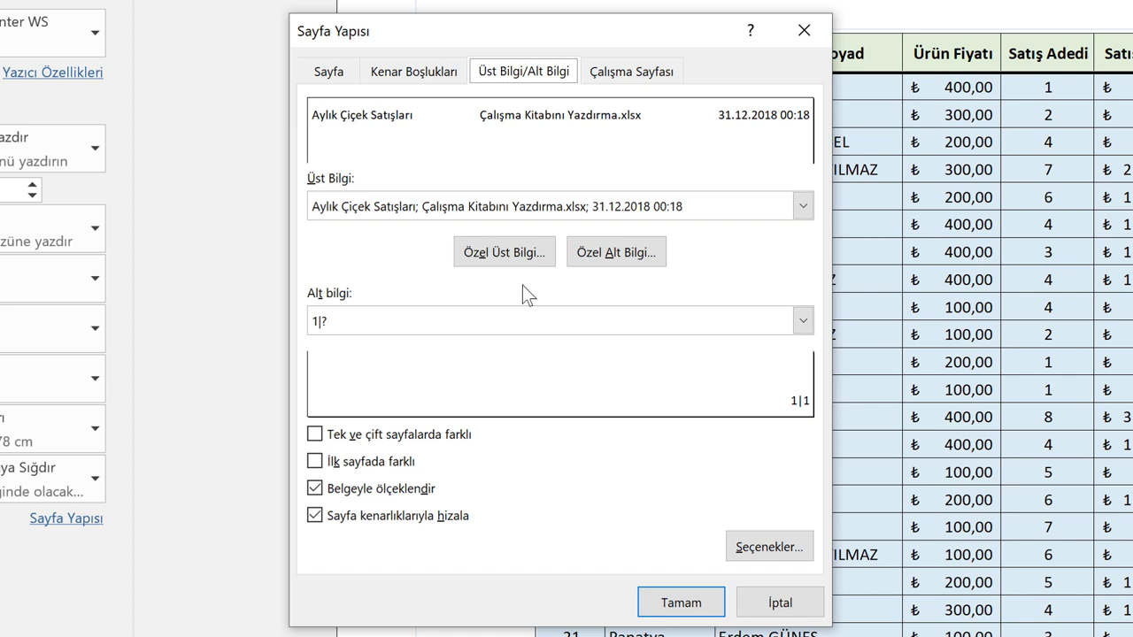
{"action": "left_click", "coordinate": [625, 76]}
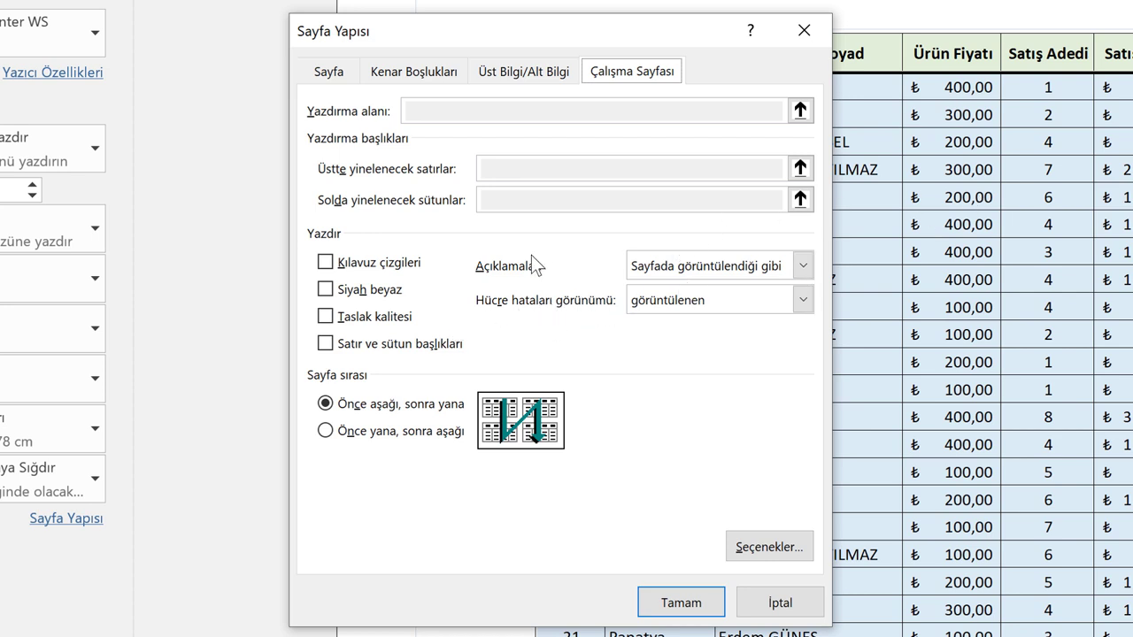
Set Açıklamalar to 'Sayfada görüntülendiği gibi' after trying the others, and confirm with Tamam.
{"action": "left_click", "coordinate": [713, 267]}
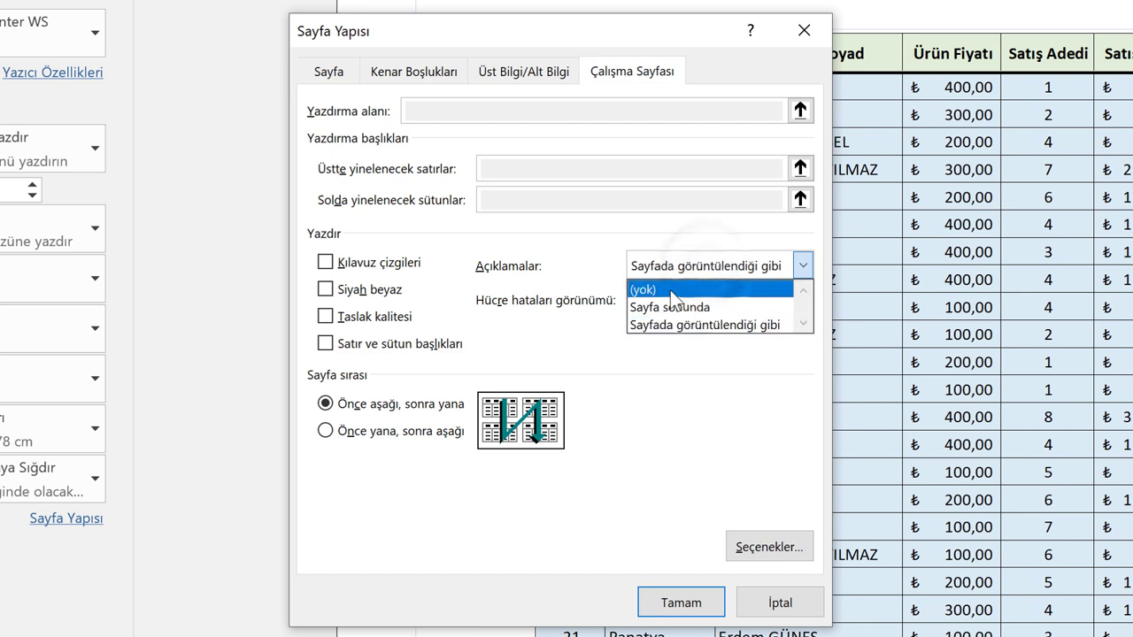
{"action": "left_click", "coordinate": [672, 288]}
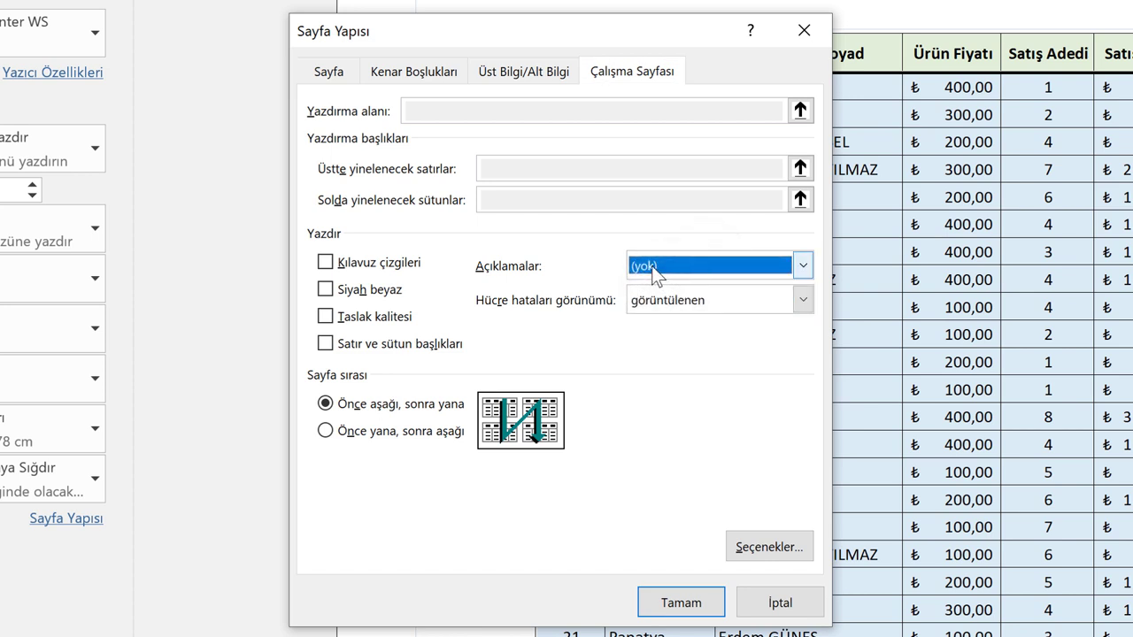
{"action": "left_click", "coordinate": [650, 265]}
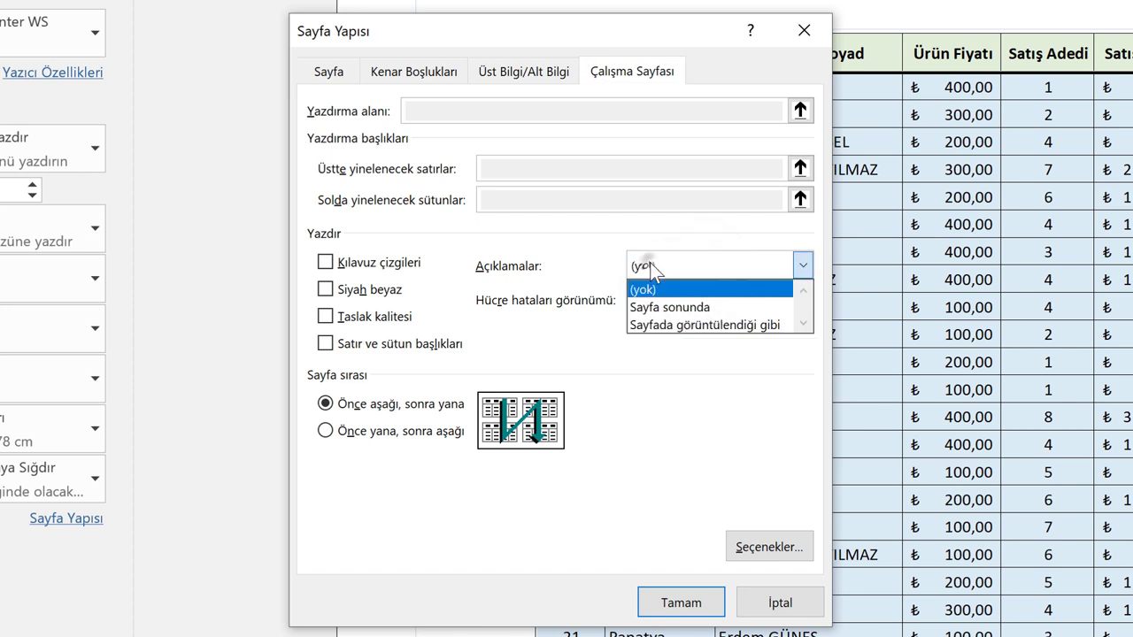
{"action": "left_click", "coordinate": [656, 306]}
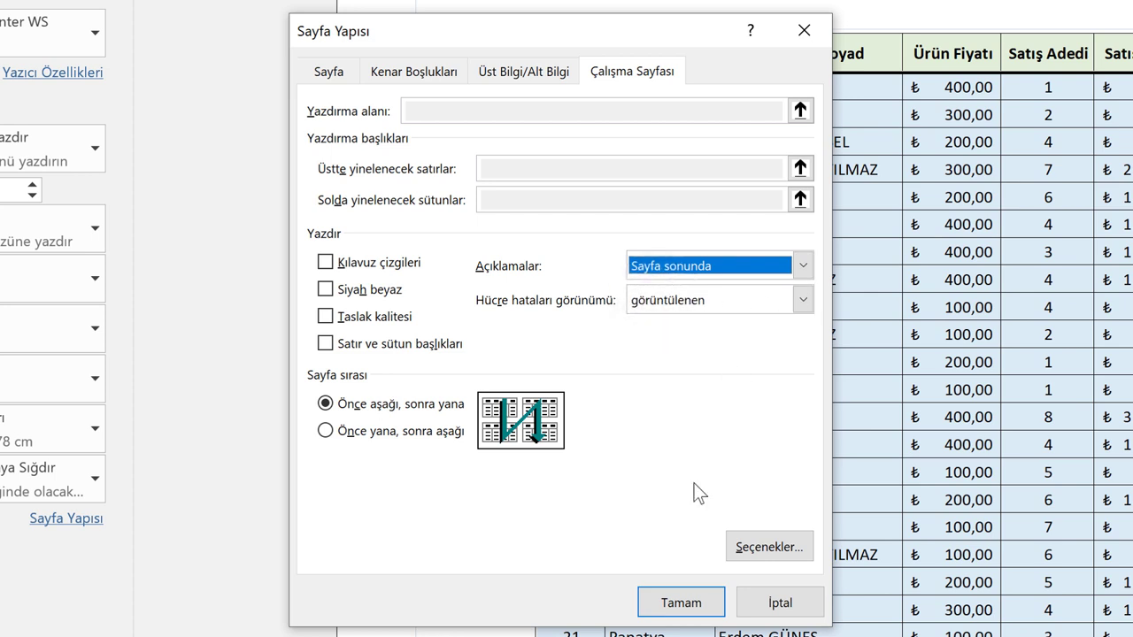
{"action": "left_click", "coordinate": [670, 265]}
{"action": "left_click", "coordinate": [682, 324]}
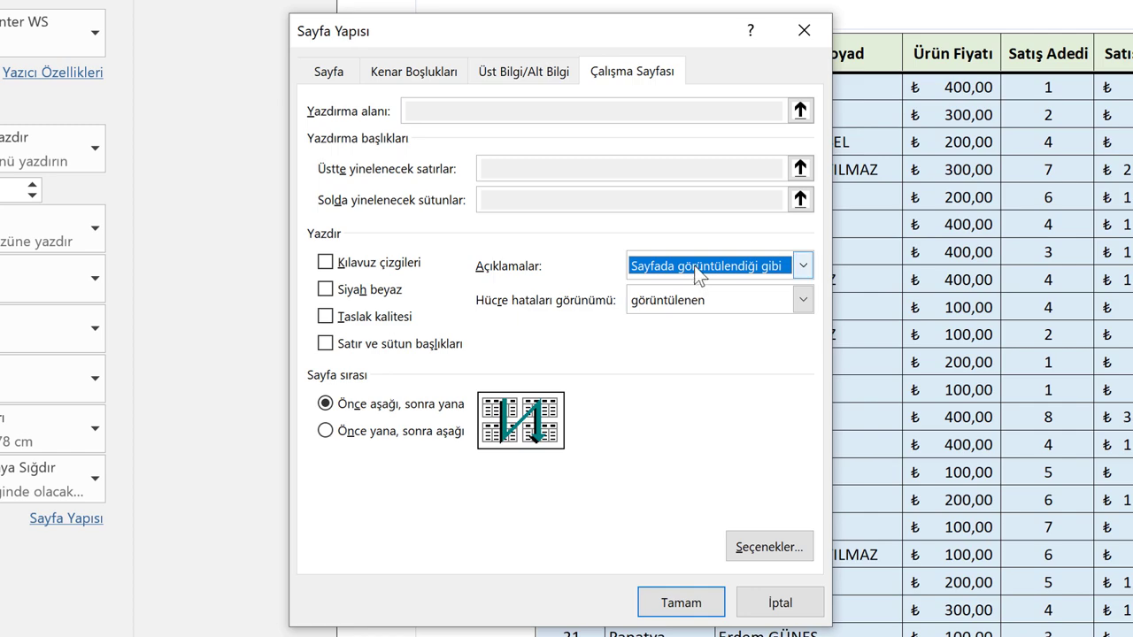
{"action": "left_click", "coordinate": [686, 601]}
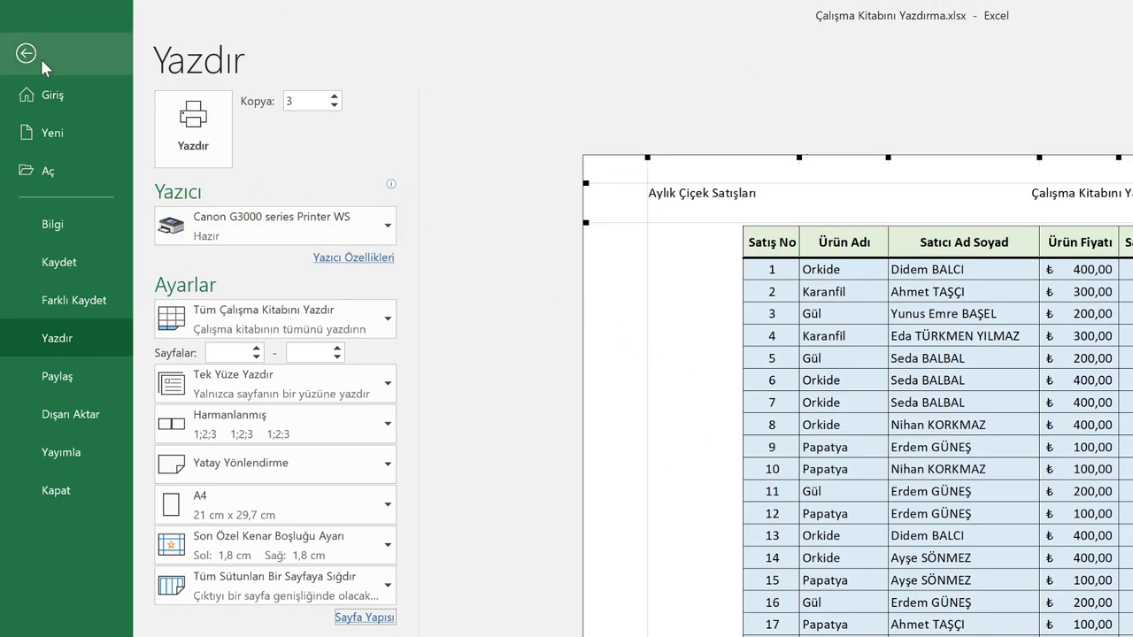
Hide all worksheet comments, then show them again so G4's note displays.
{"action": "left_click", "coordinate": [27, 55]}
{"action": "left_click", "coordinate": [459, 48]}
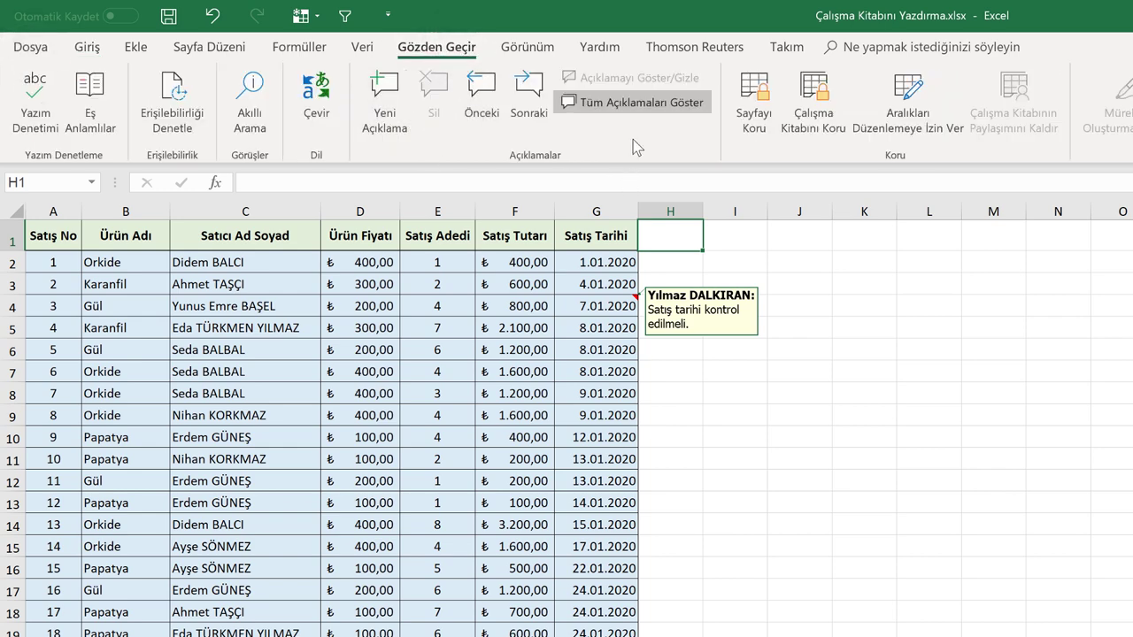
{"action": "left_click", "coordinate": [632, 107]}
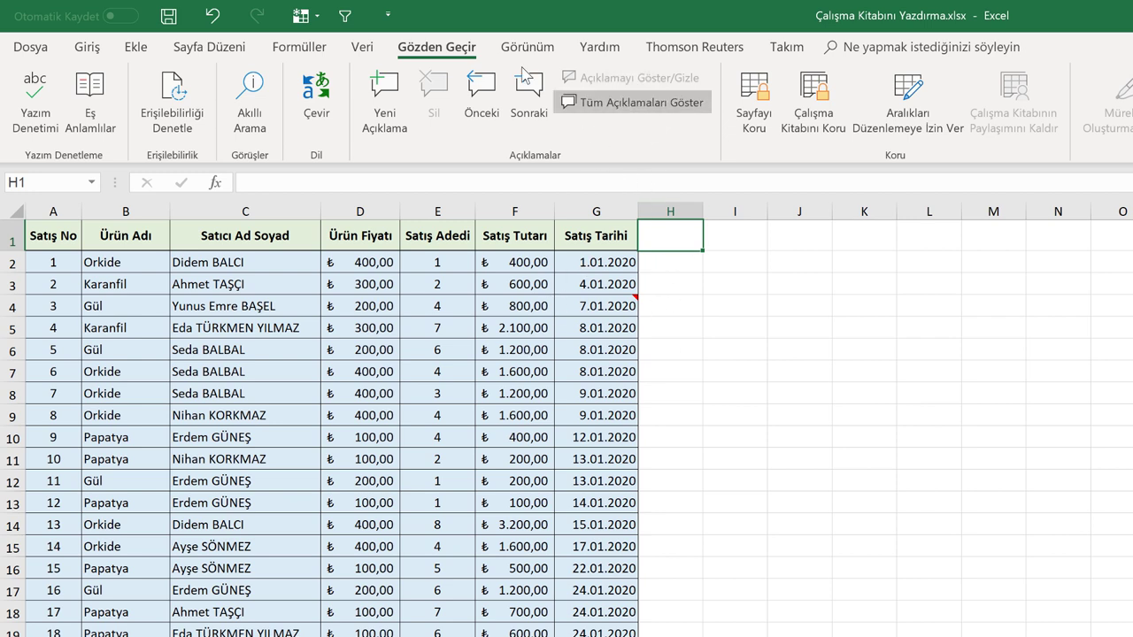
{"action": "left_click", "coordinate": [616, 103]}
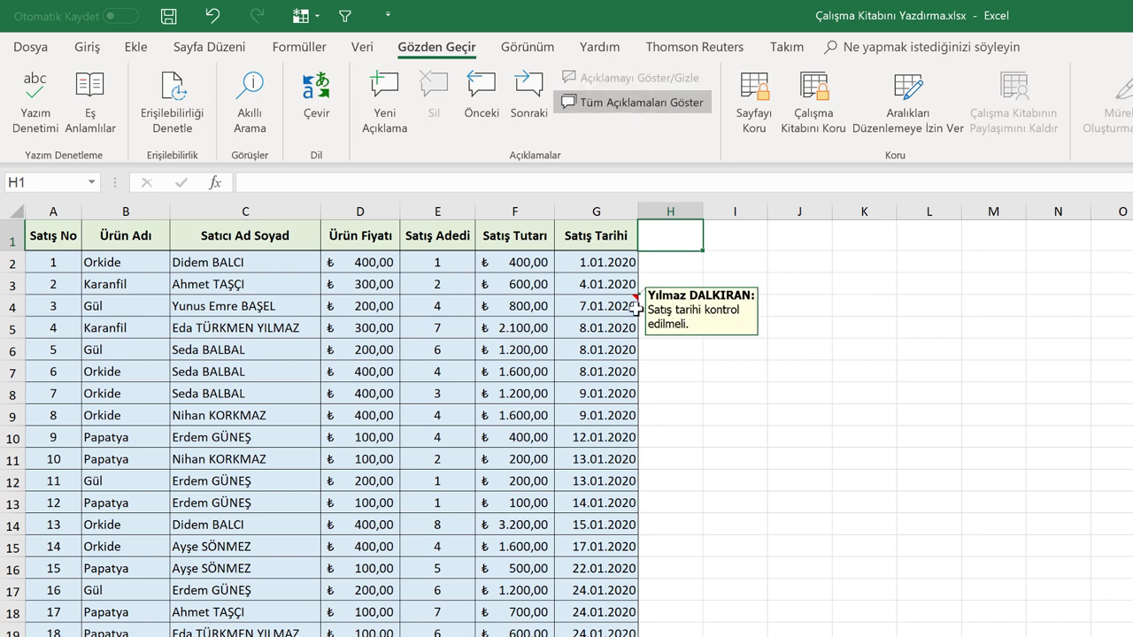
{"action": "left_click", "coordinate": [50, 58]}
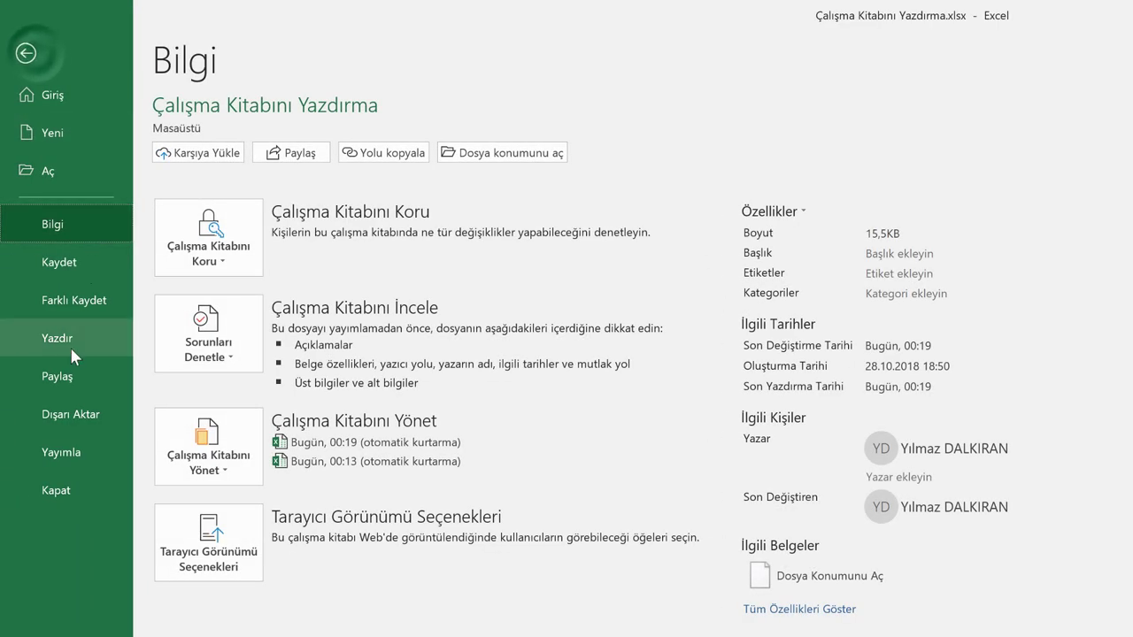
From Page Setup's Sheet settings, review the Canon printer properties and keep print quality at Yüksek.
{"action": "left_click", "coordinate": [62, 339]}
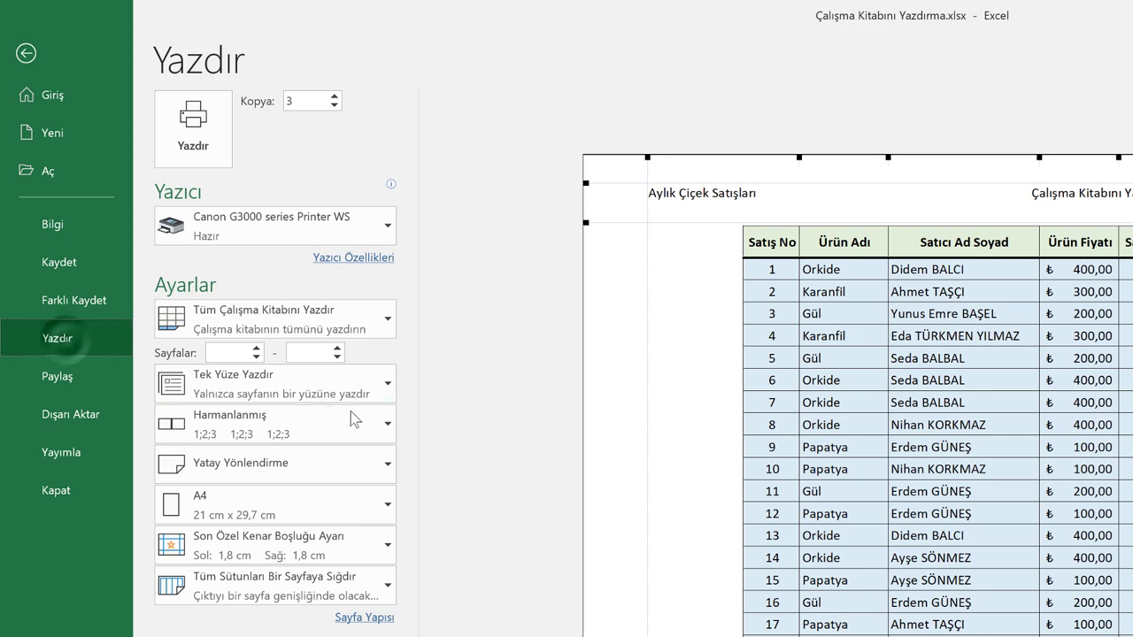
{"action": "left_click", "coordinate": [372, 618]}
{"action": "left_click", "coordinate": [797, 256]}
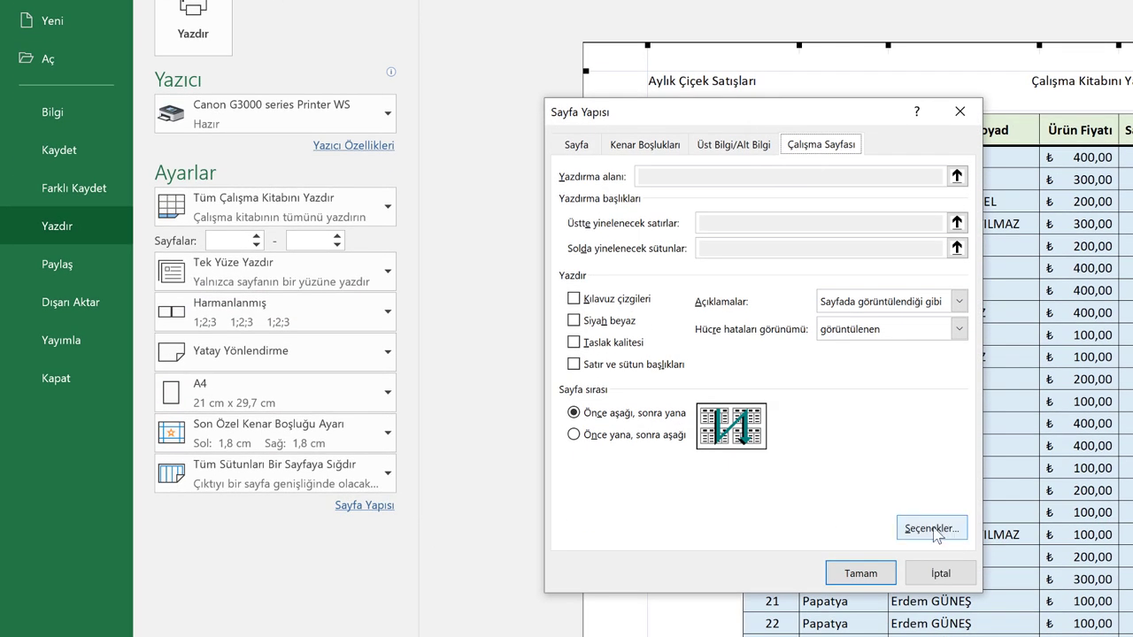
{"action": "left_click", "coordinate": [929, 529]}
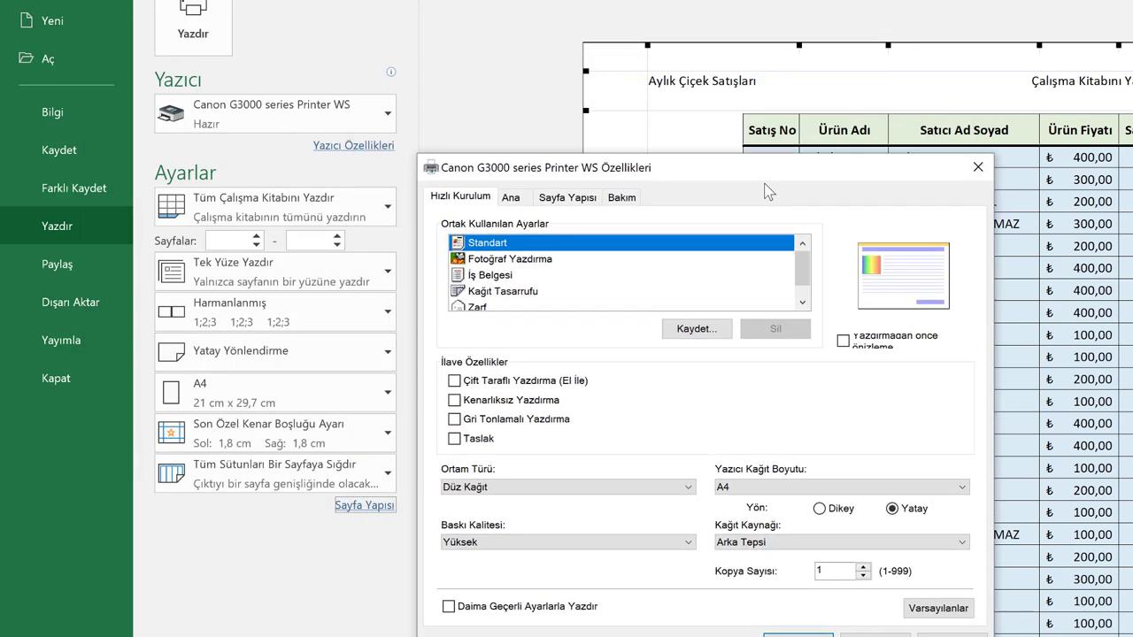
{"action": "left_click_drag", "start_coordinate": [735, 173], "coordinate": [744, 152]}
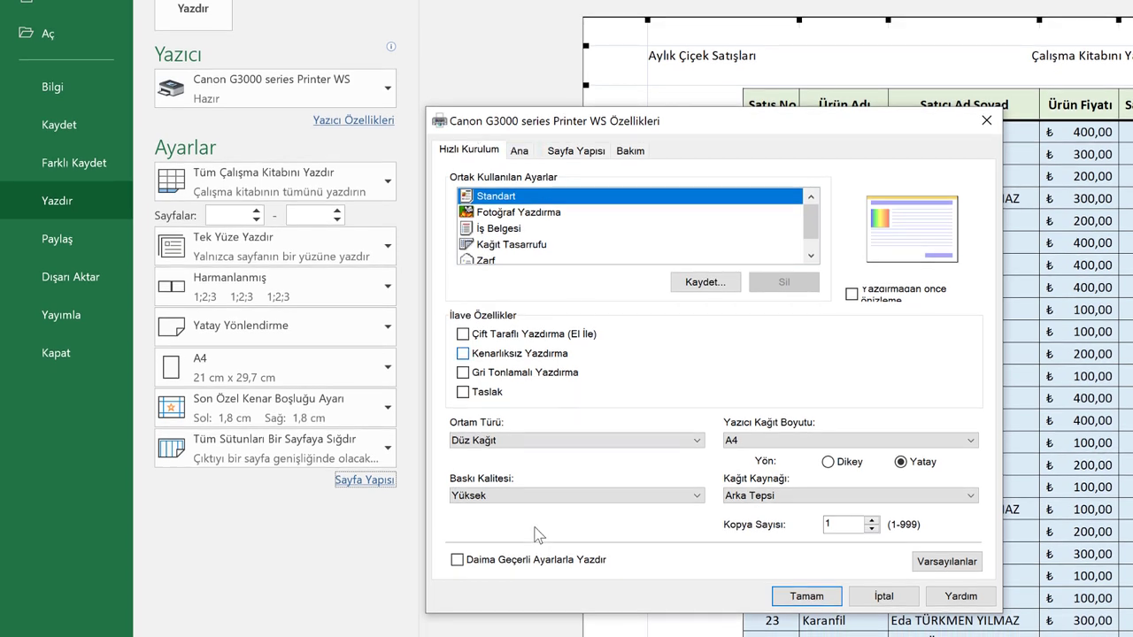
{"action": "left_click", "coordinate": [539, 497]}
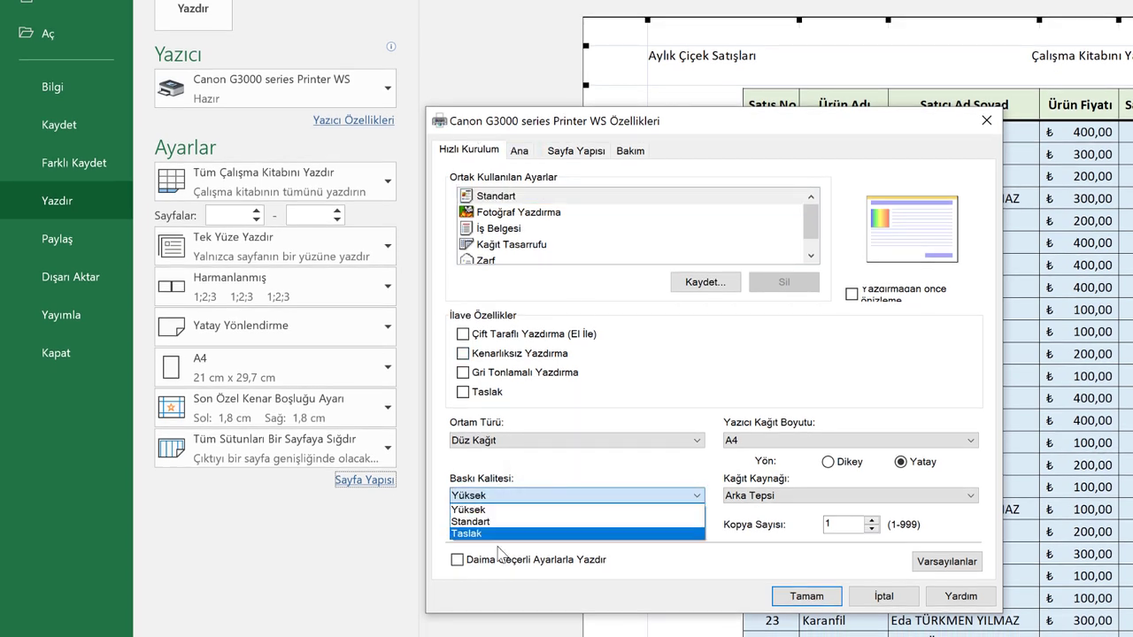
{"action": "left_click", "coordinate": [548, 462]}
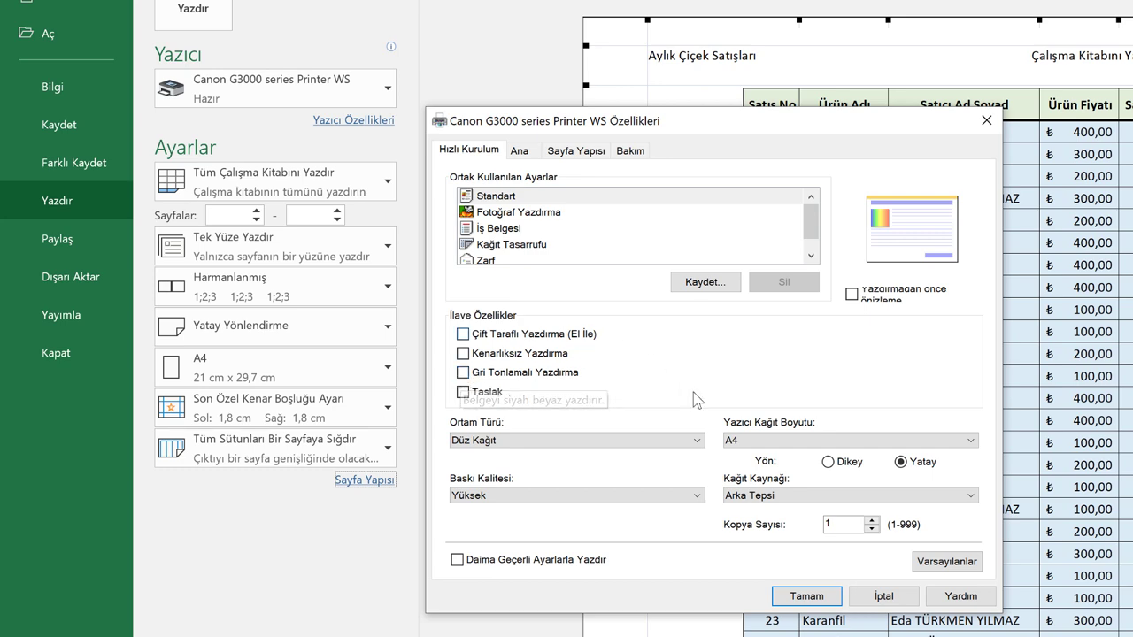
{"action": "left_click", "coordinate": [784, 597]}
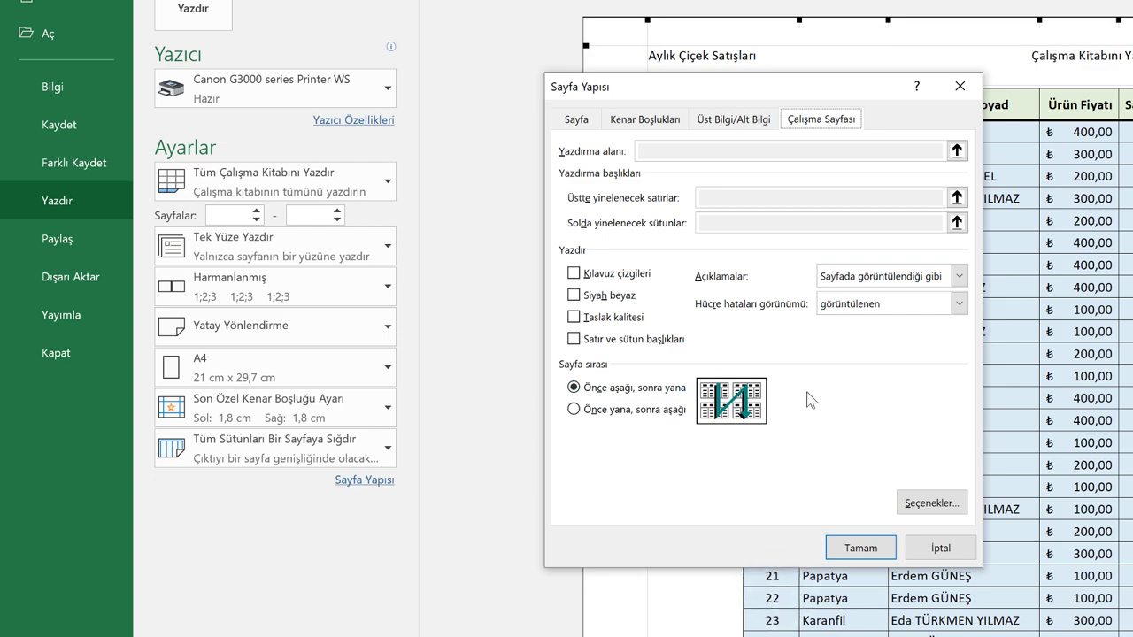
Adjust margins by hand in the preview, lowering the bottom margin and widening the left to 3,18 cm.
{"action": "left_click", "coordinate": [858, 547]}
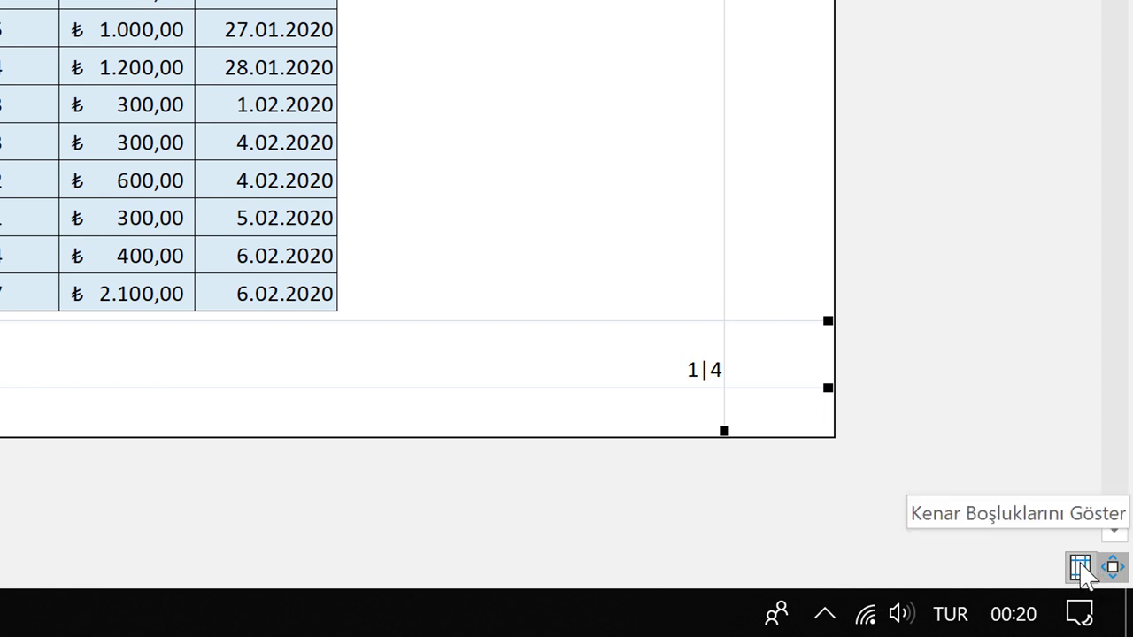
{"action": "left_click", "coordinate": [1079, 566]}
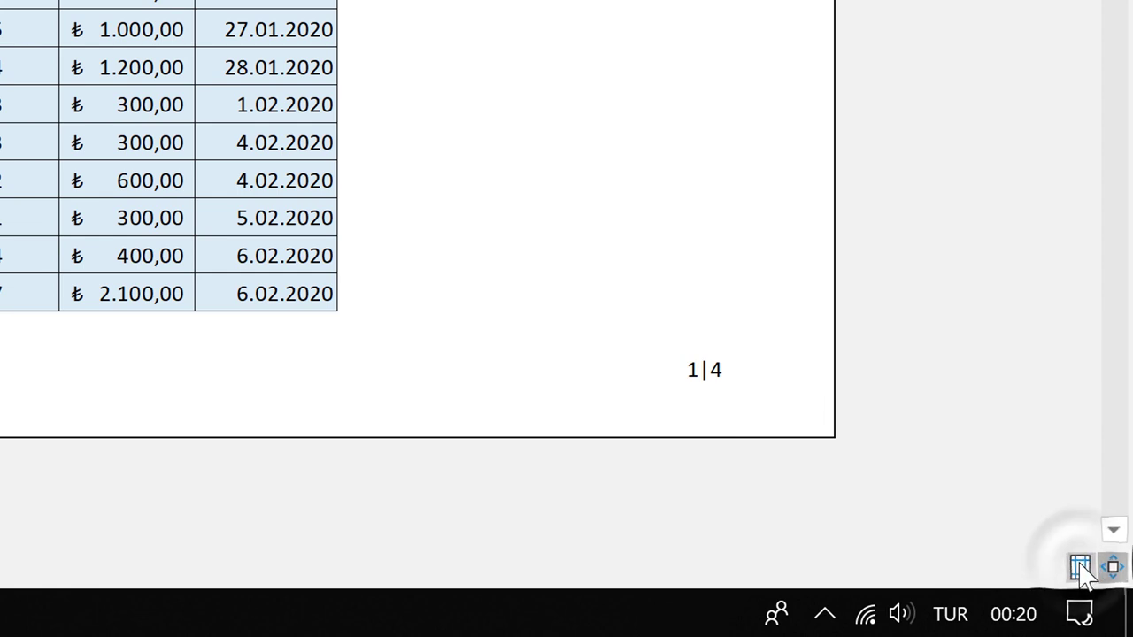
{"action": "left_click", "coordinate": [1080, 566]}
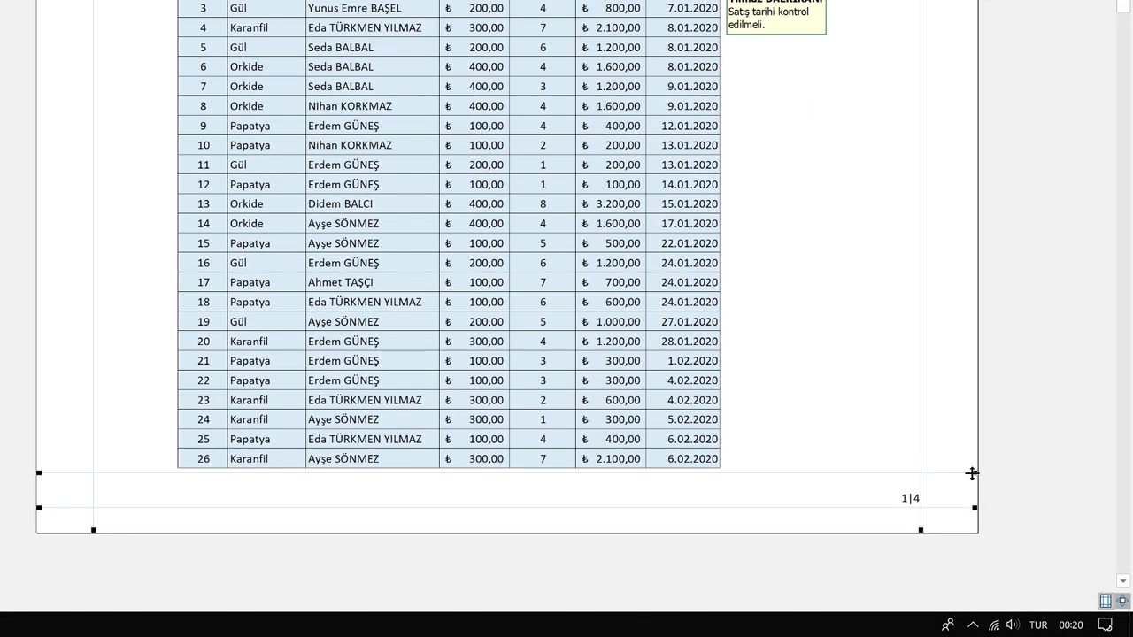
{"action": "left_click_drag", "start_coordinate": [974, 473], "coordinate": [974, 497]}
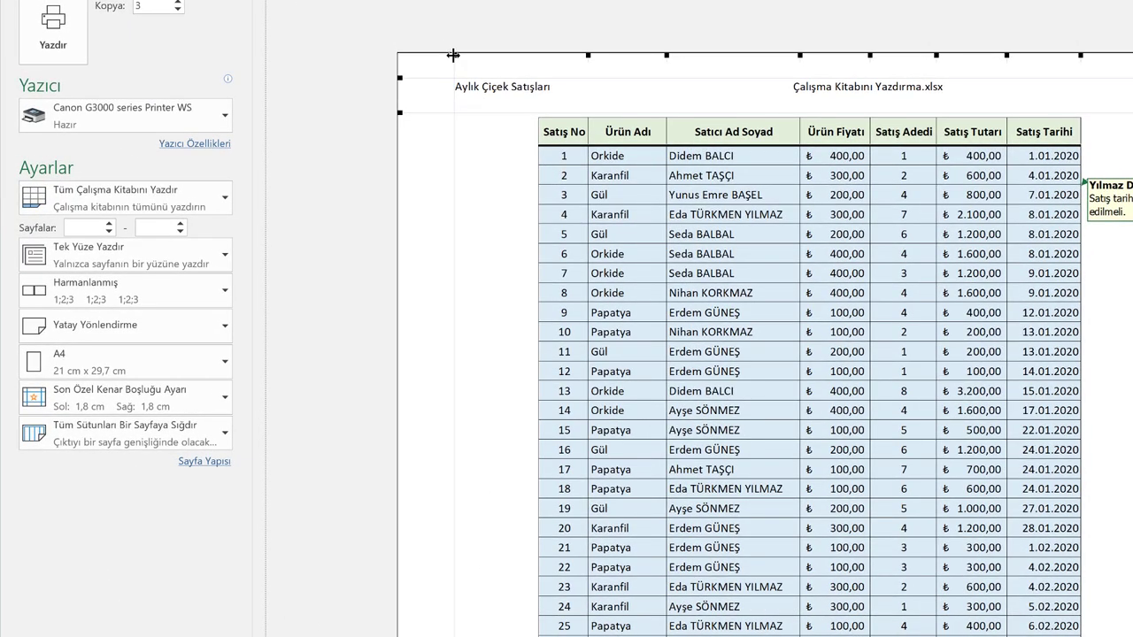
{"action": "left_click_drag", "start_coordinate": [453, 55], "coordinate": [498, 59]}
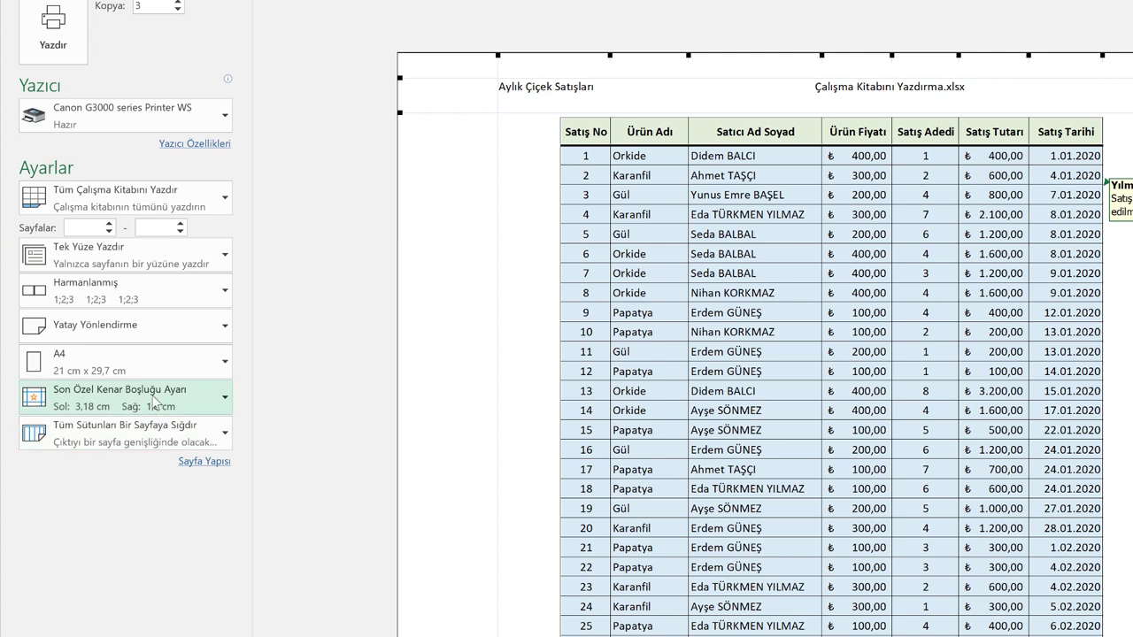
Switch the printout to the Normal margins preset (1,78 cm).
{"action": "left_click", "coordinate": [154, 400]}
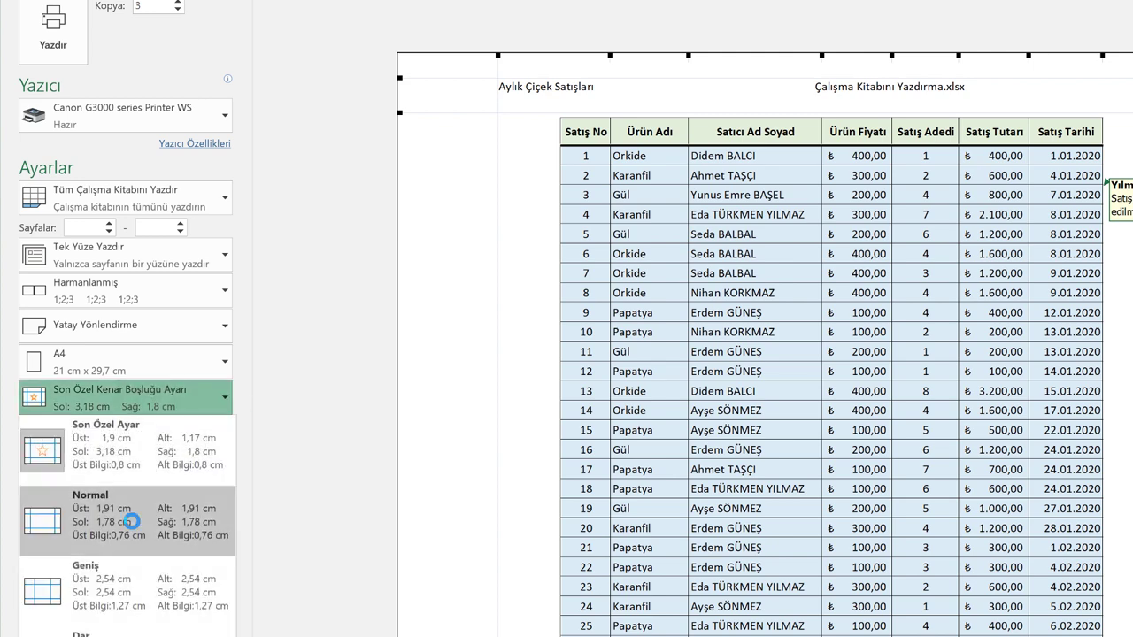
{"action": "left_click", "coordinate": [131, 520]}
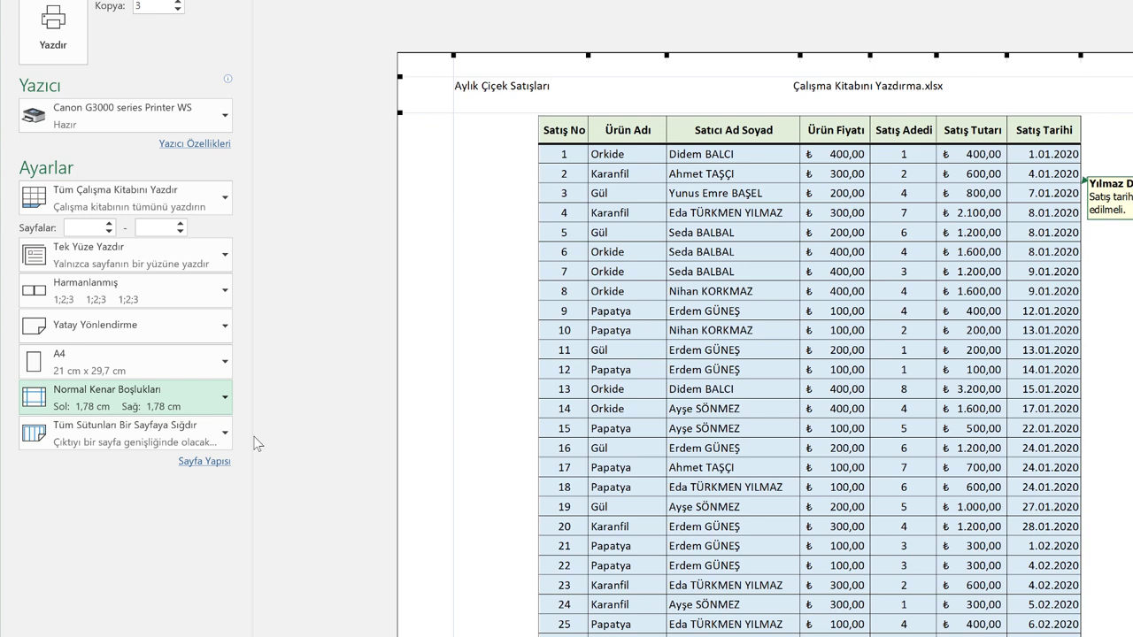
{"action": "left_click", "coordinate": [198, 461]}
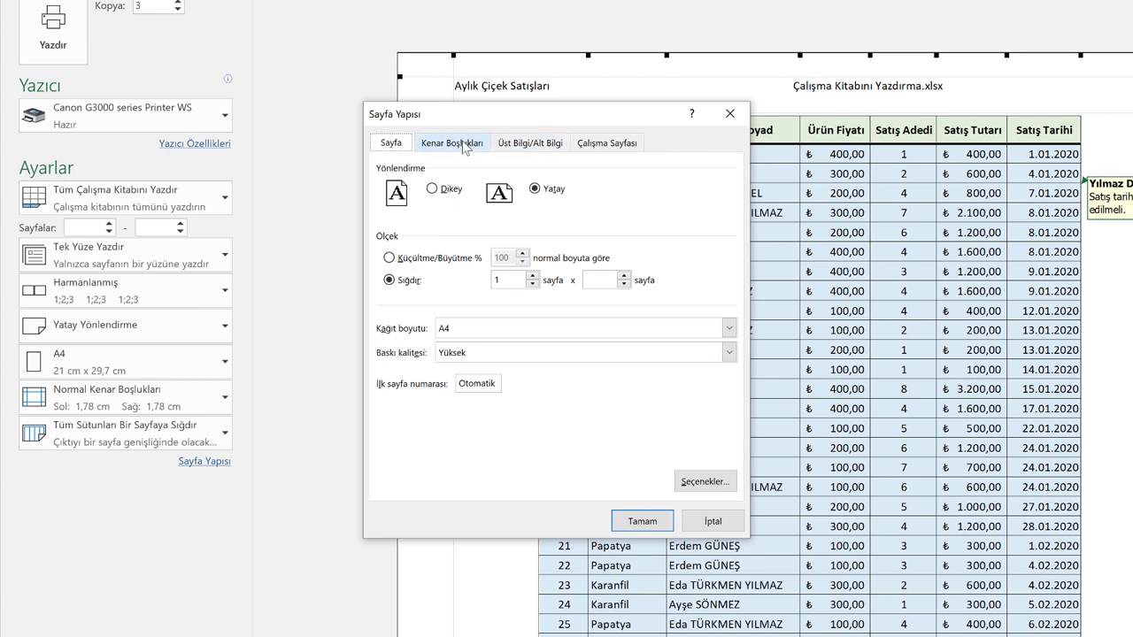
Turn off horizontal and vertical page centring and preview the uncentred table.
{"action": "left_click", "coordinate": [463, 146]}
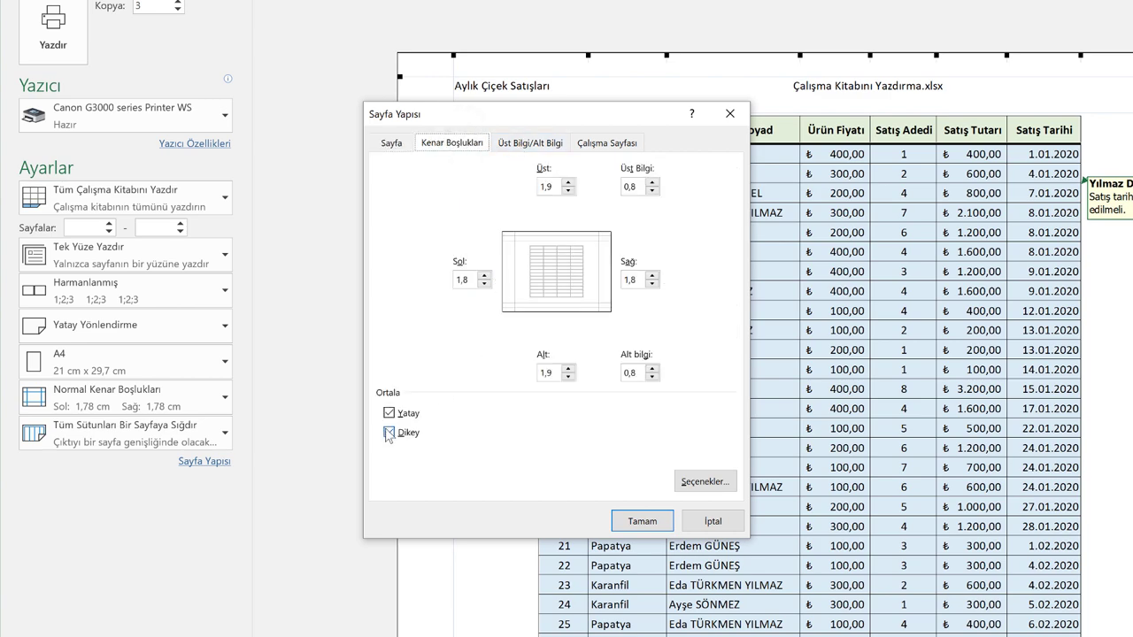
{"action": "left_click_drag", "start_coordinate": [500, 114], "coordinate": [154, 106]}
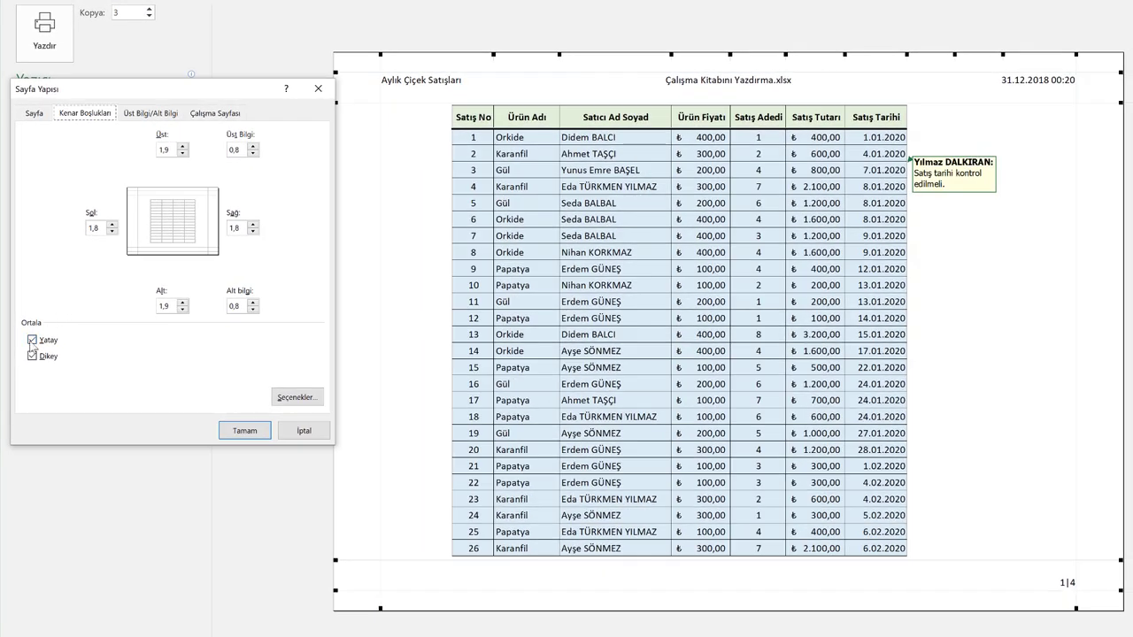
{"action": "left_click", "coordinate": [32, 340]}
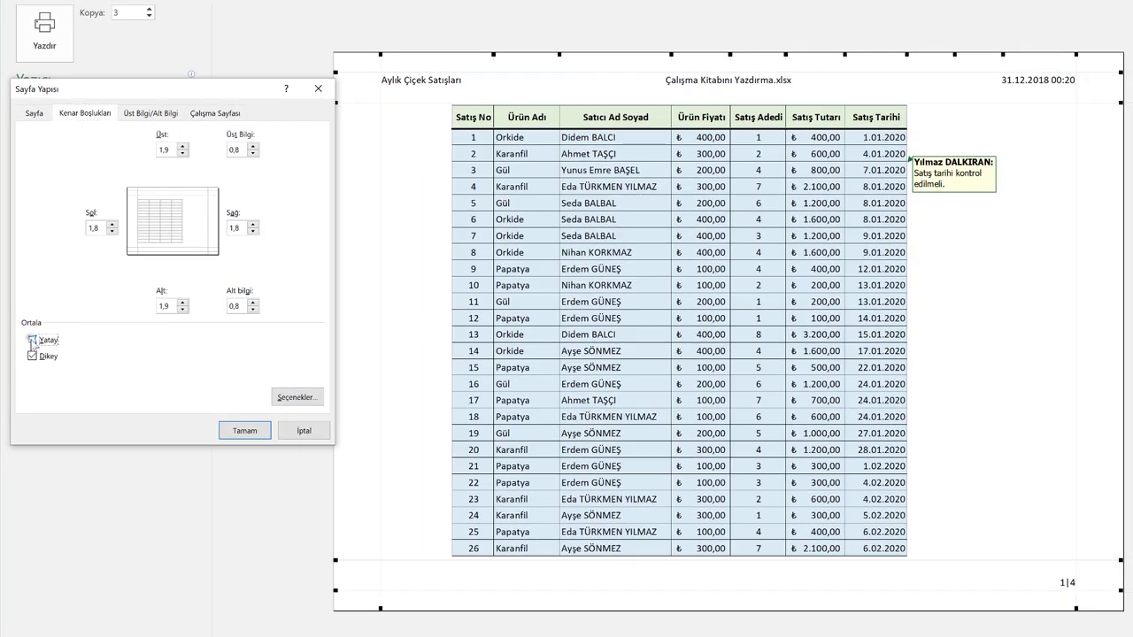
{"action": "left_click", "coordinate": [33, 357]}
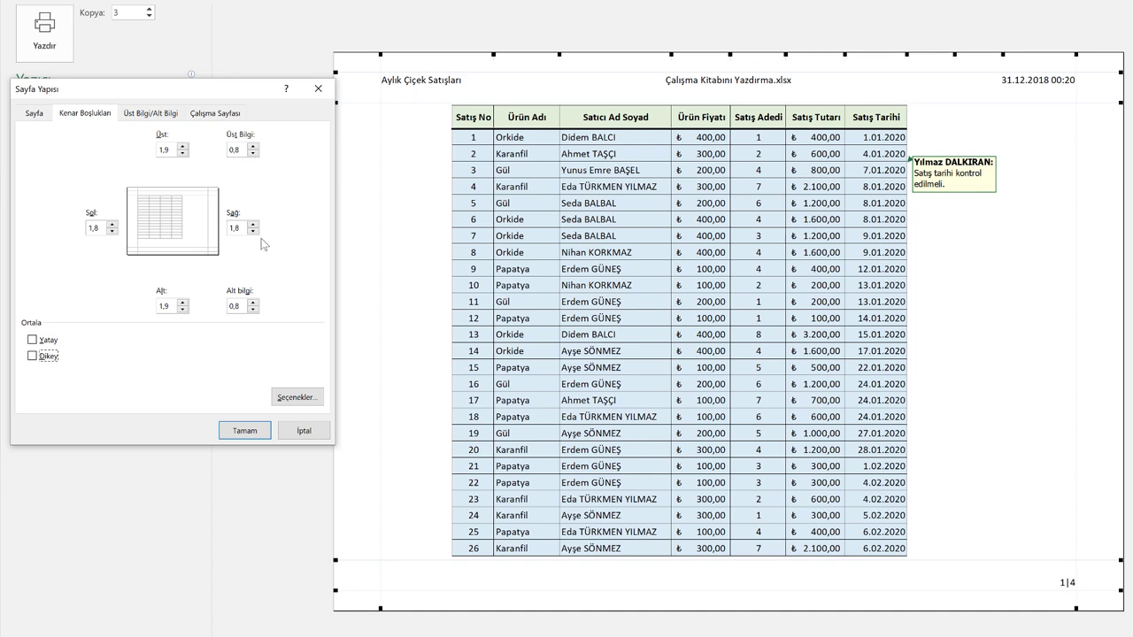
{"action": "left_click", "coordinate": [239, 430]}
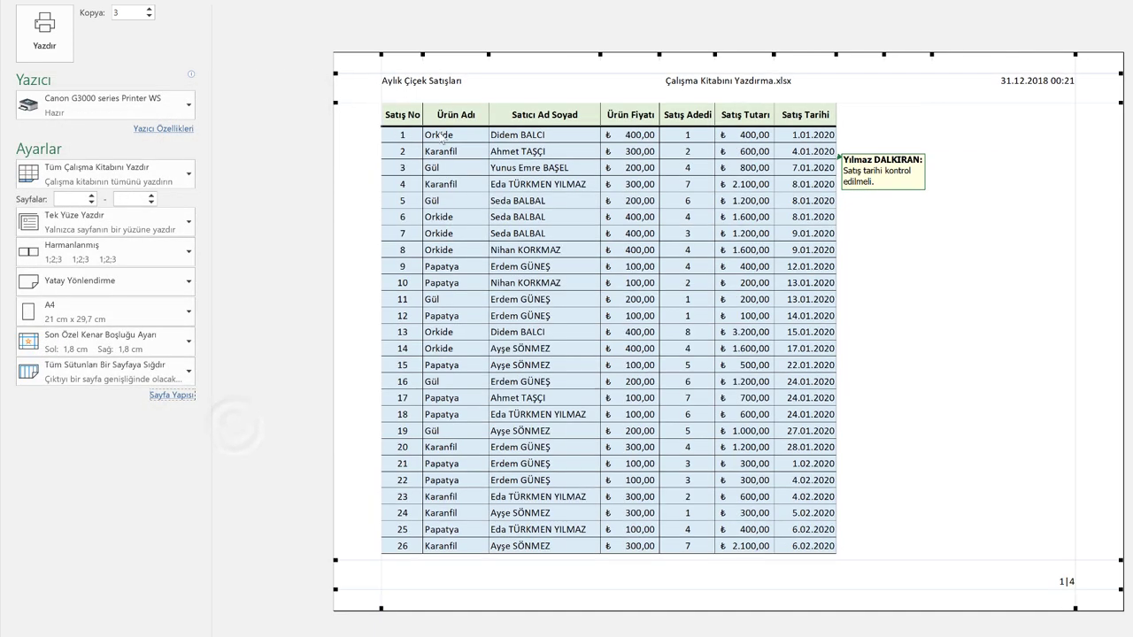
Re-enable horizontal and vertical centring of the table on the page.
{"action": "left_click", "coordinate": [179, 395]}
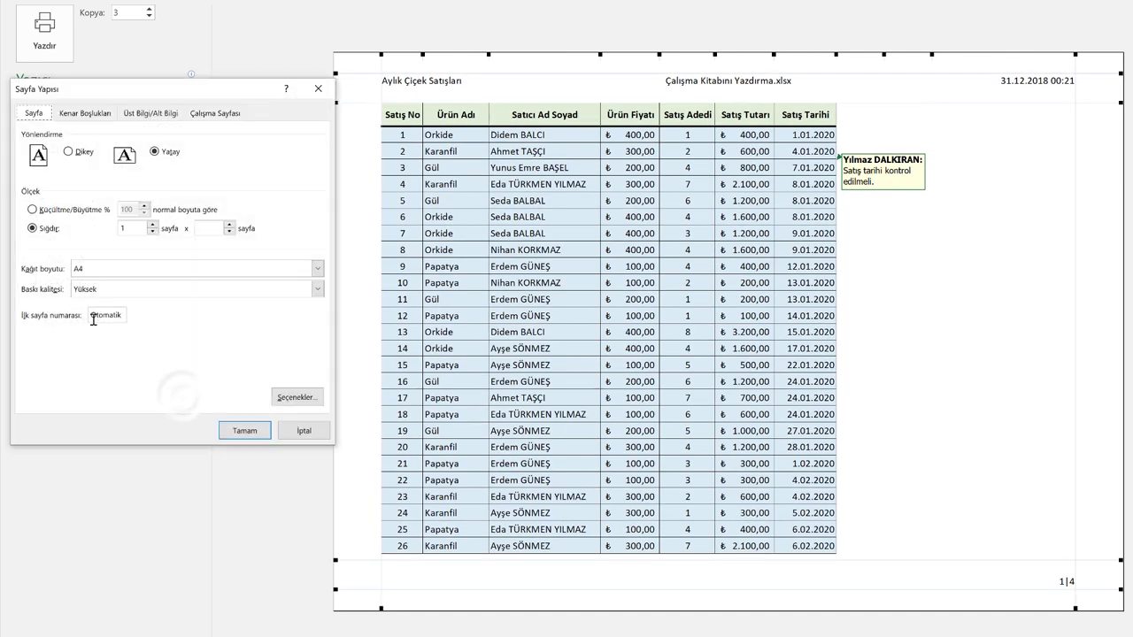
{"action": "left_click", "coordinate": [79, 113]}
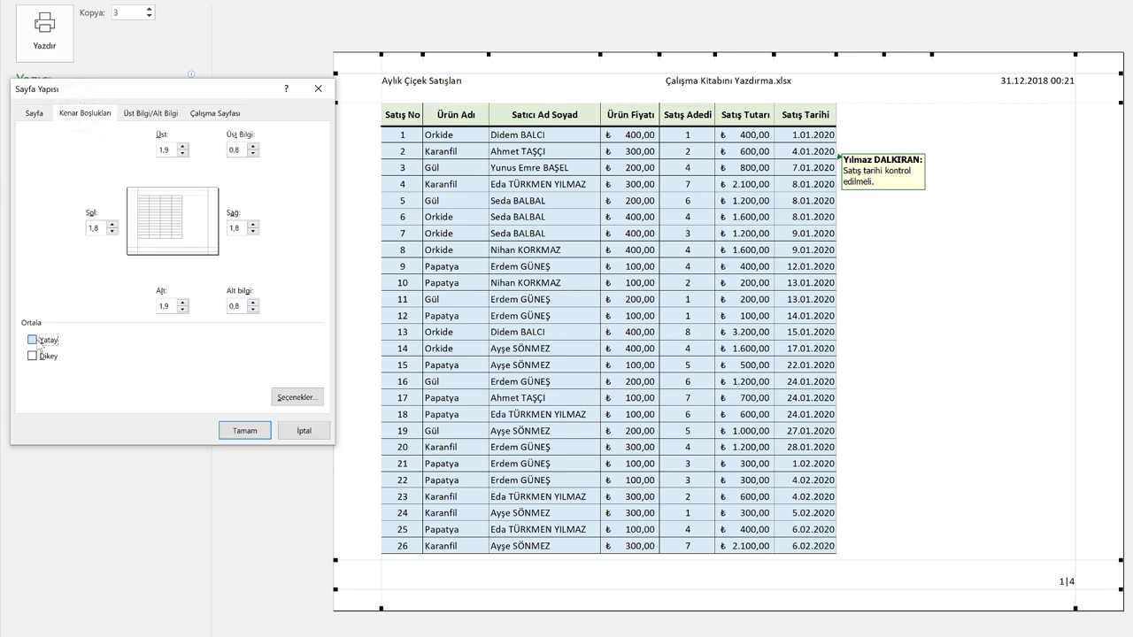
{"action": "left_click", "coordinate": [33, 339]}
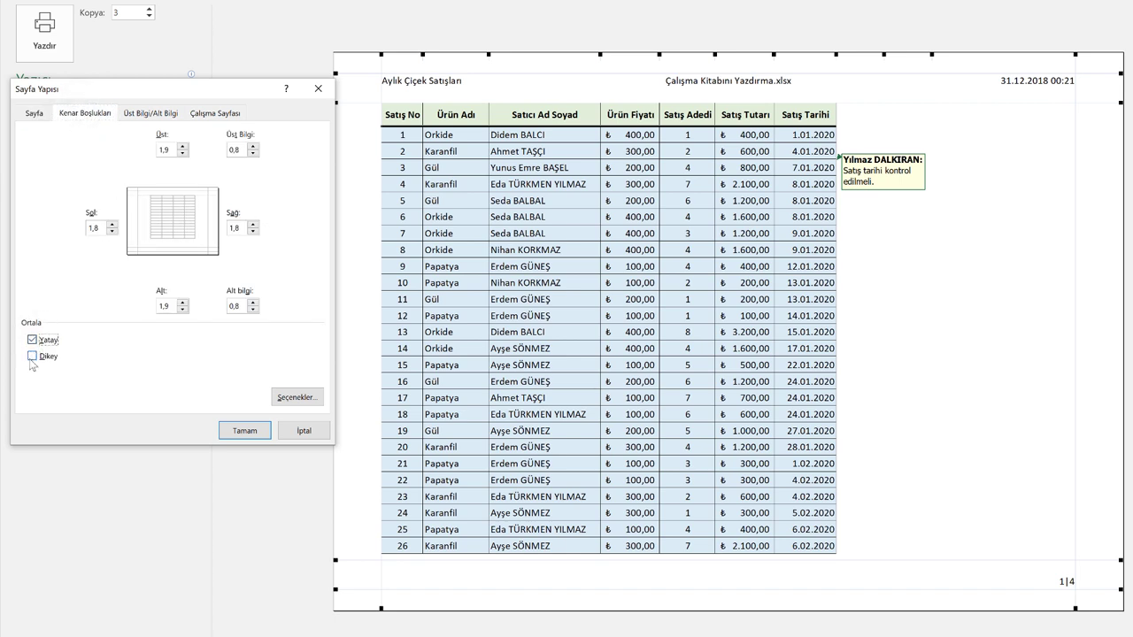
{"action": "left_click", "coordinate": [33, 356]}
{"action": "left_click", "coordinate": [261, 425]}
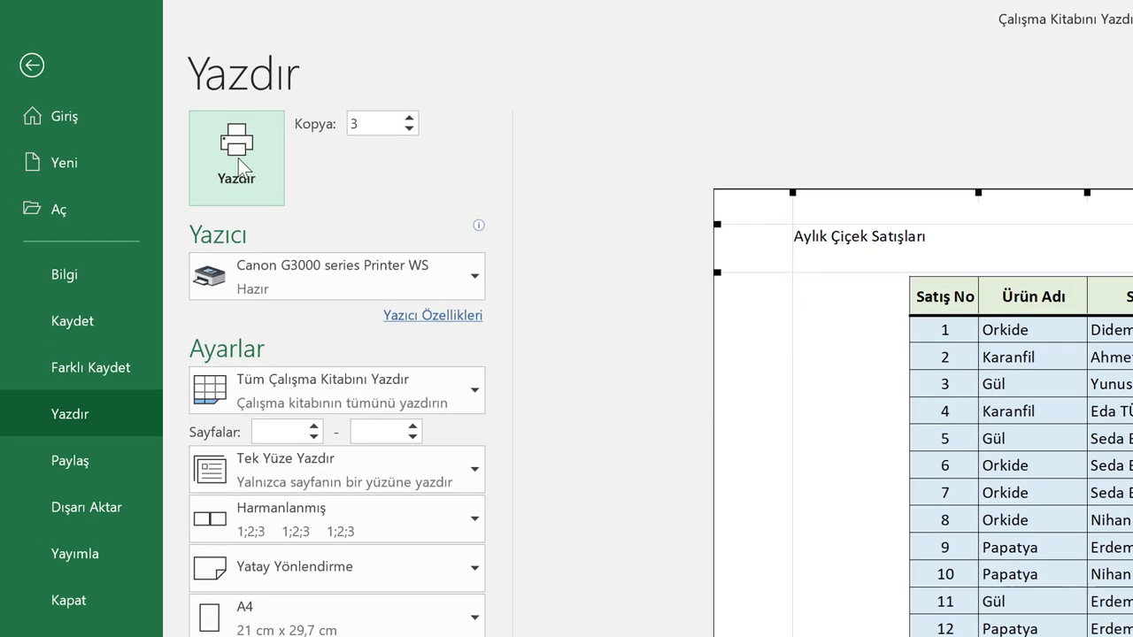
Change the printer from the Canon G3000 to Microsoft Print to PDF.
{"action": "left_click", "coordinate": [296, 265]}
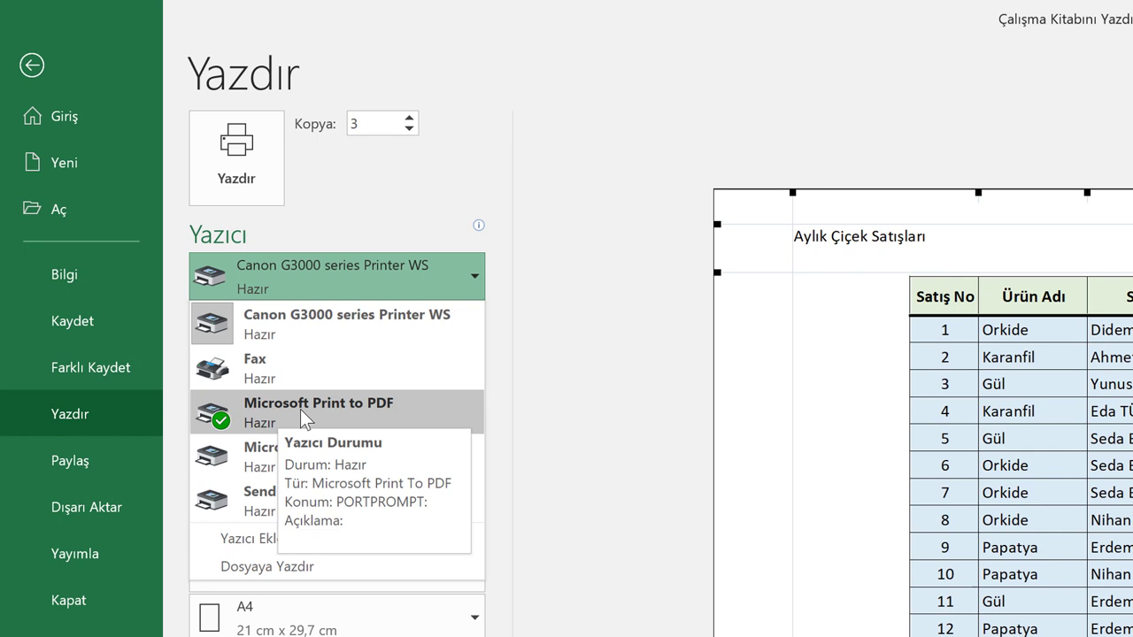
{"action": "left_click", "coordinate": [350, 412]}
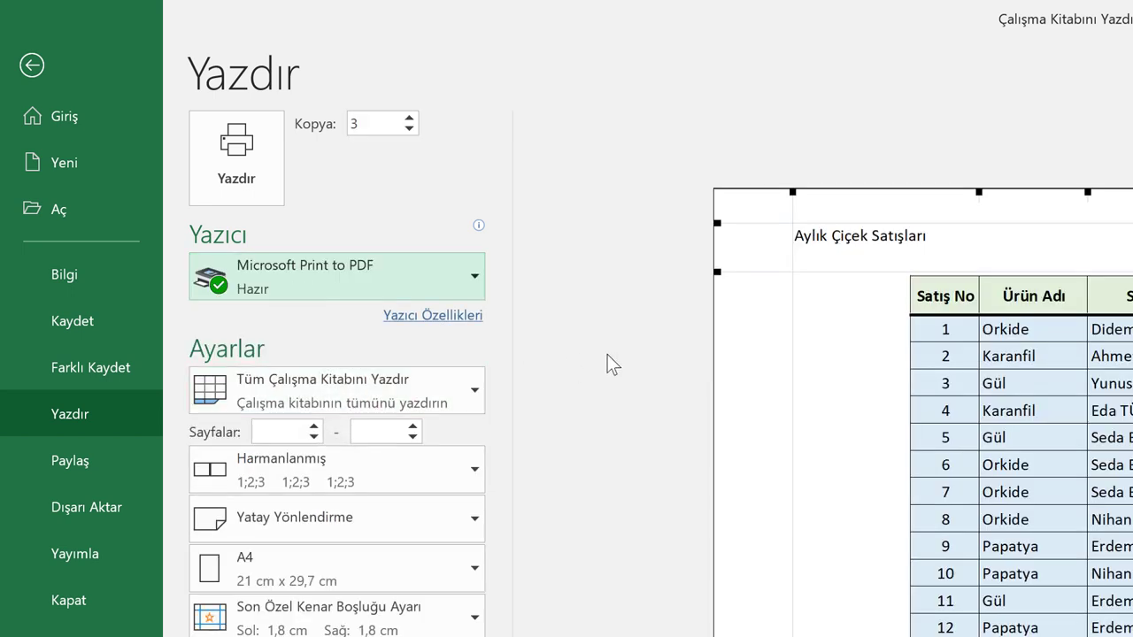
Print to PDF as deneme.pdf in the Desktop folder, overwriting the existing file.
{"action": "left_click", "coordinate": [252, 156]}
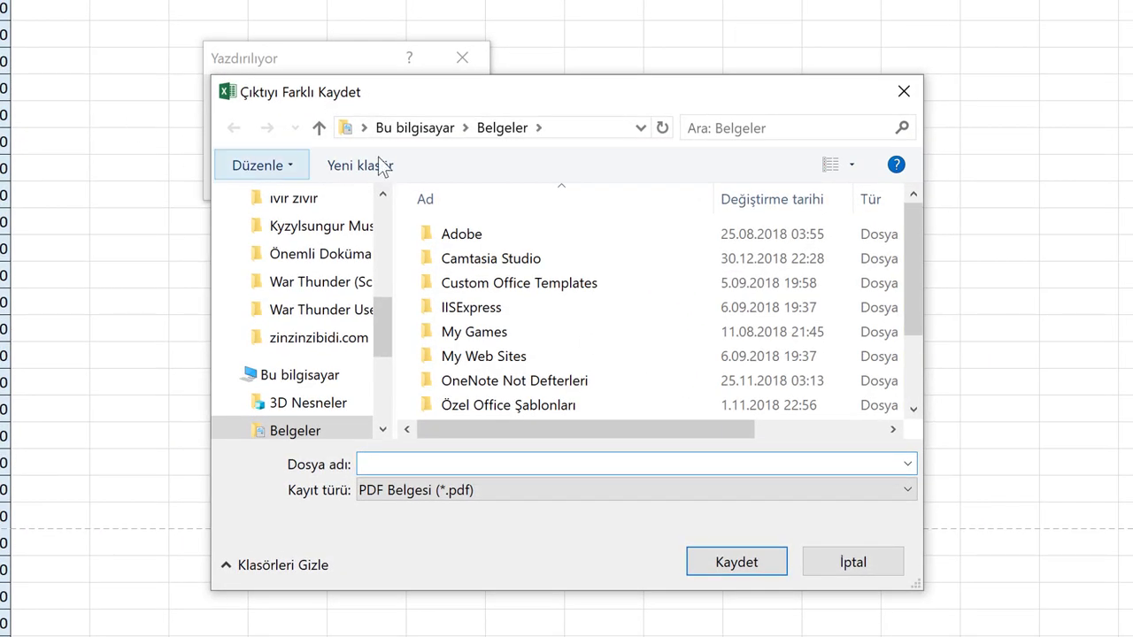
{"action": "left_click_drag", "start_coordinate": [382, 348], "coordinate": [390, 237]}
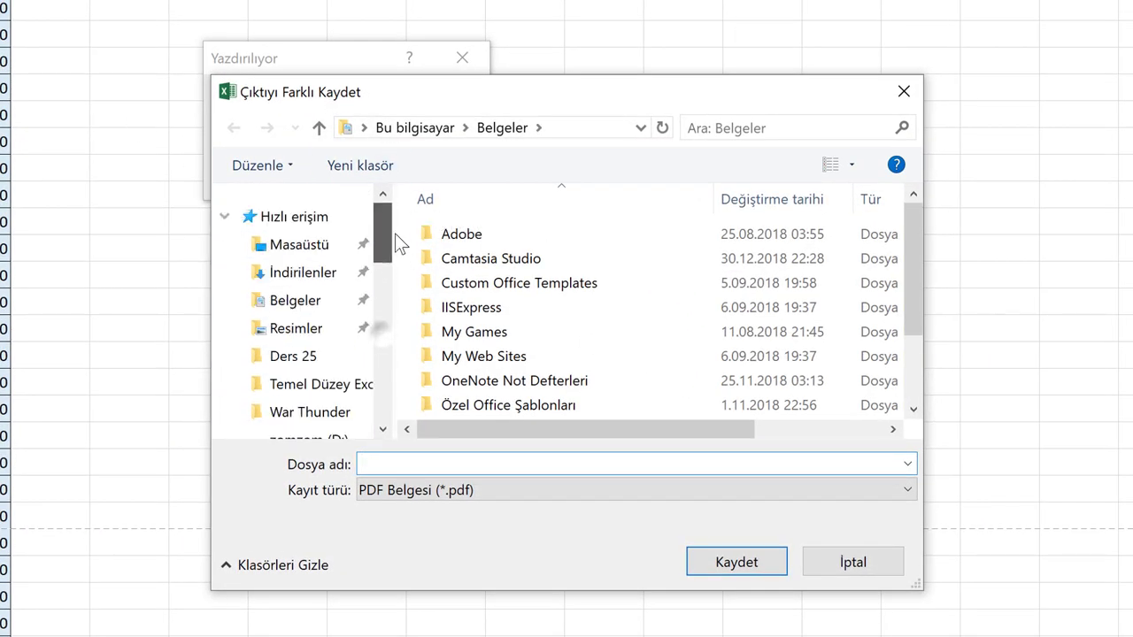
{"action": "left_click", "coordinate": [324, 246]}
{"action": "left_click", "coordinate": [412, 453]}
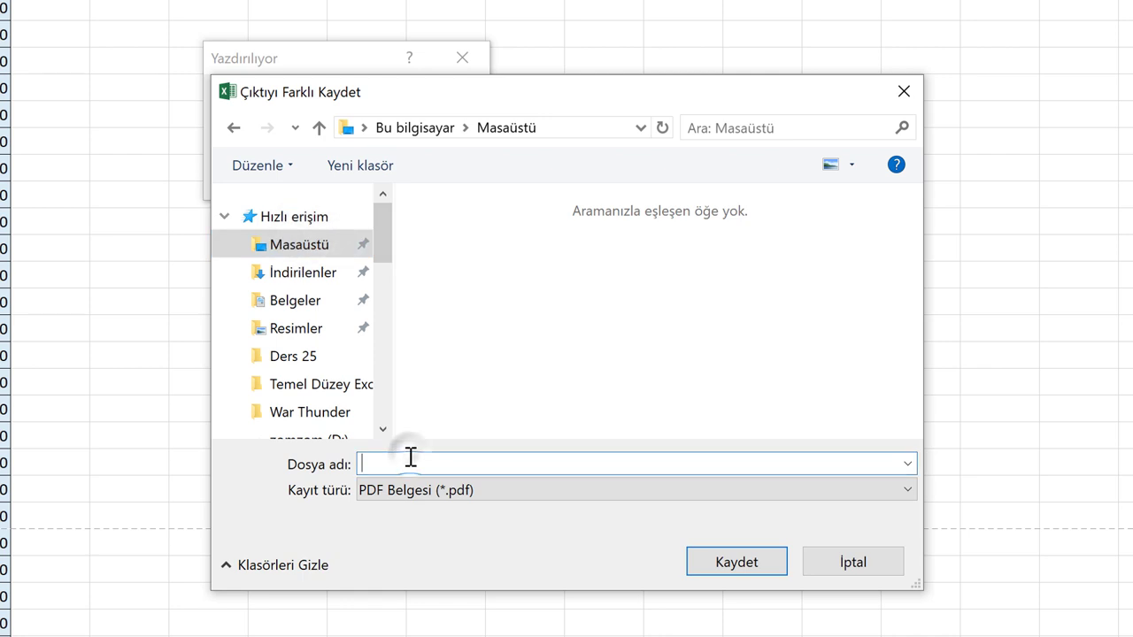
{"action": "type", "text": "deneme"}
{"action": "left_click", "coordinate": [725, 566]}
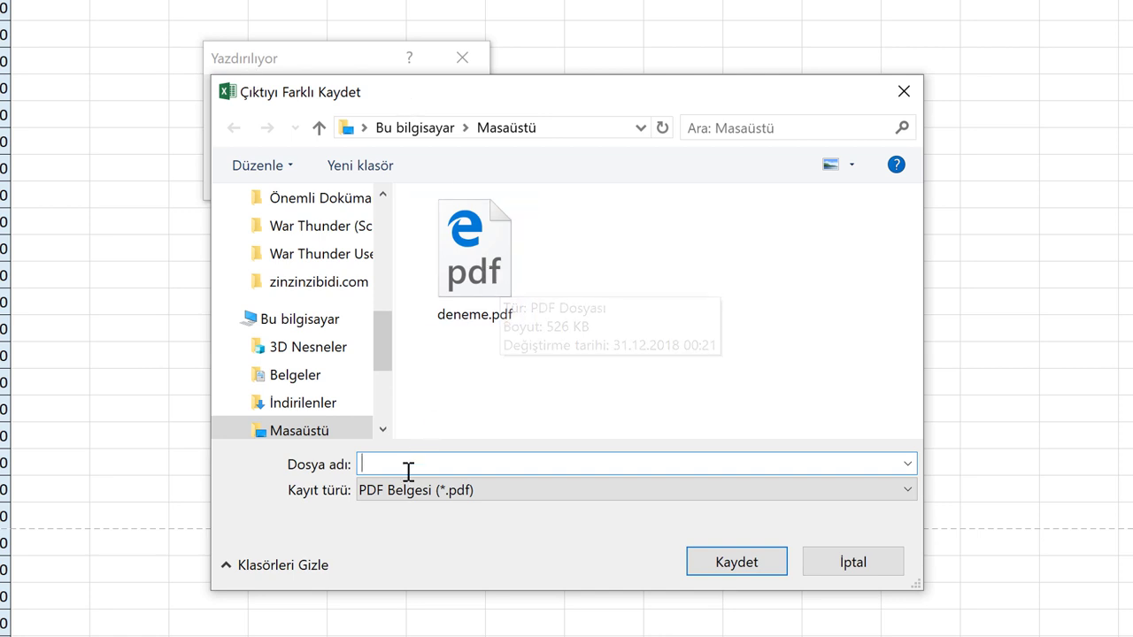
{"action": "left_click", "coordinate": [469, 288]}
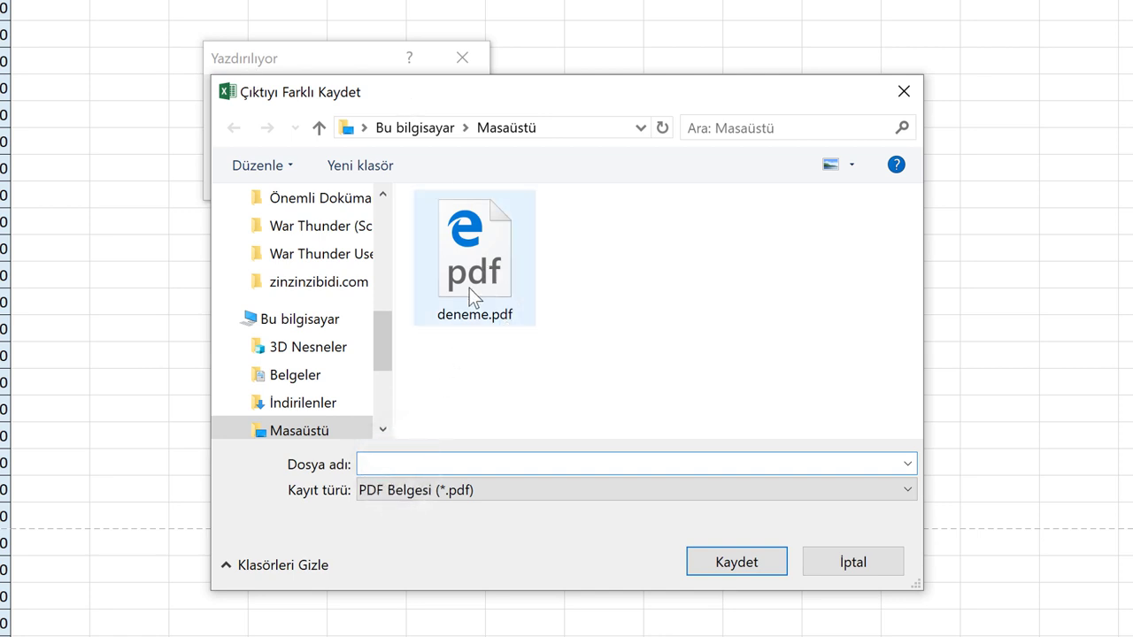
{"action": "left_click", "coordinate": [712, 566]}
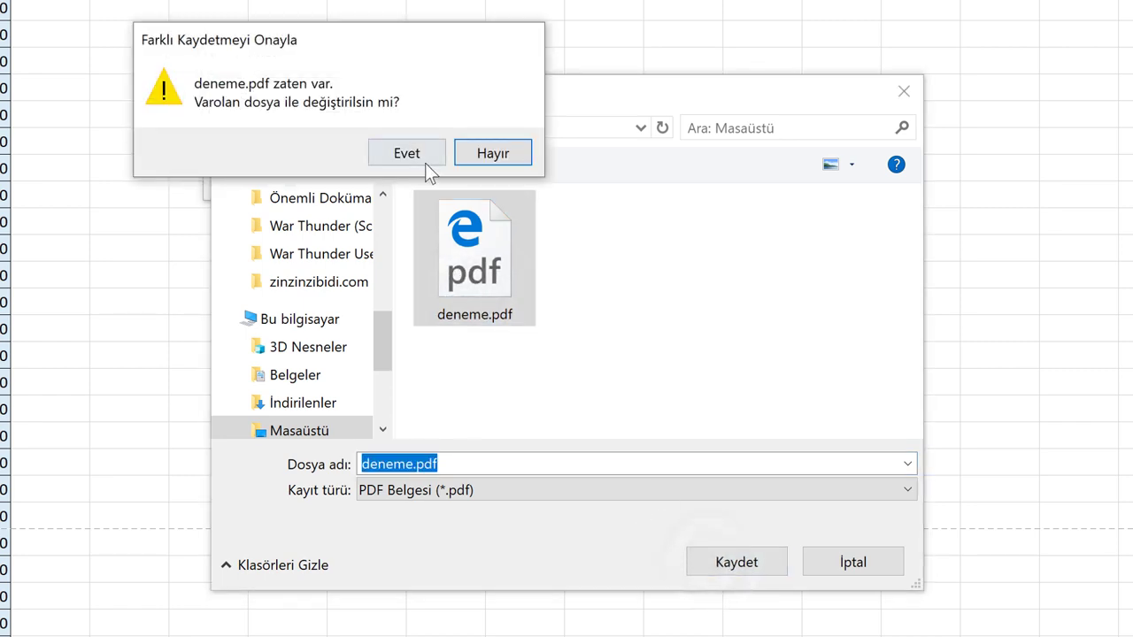
{"action": "left_click", "coordinate": [405, 155]}
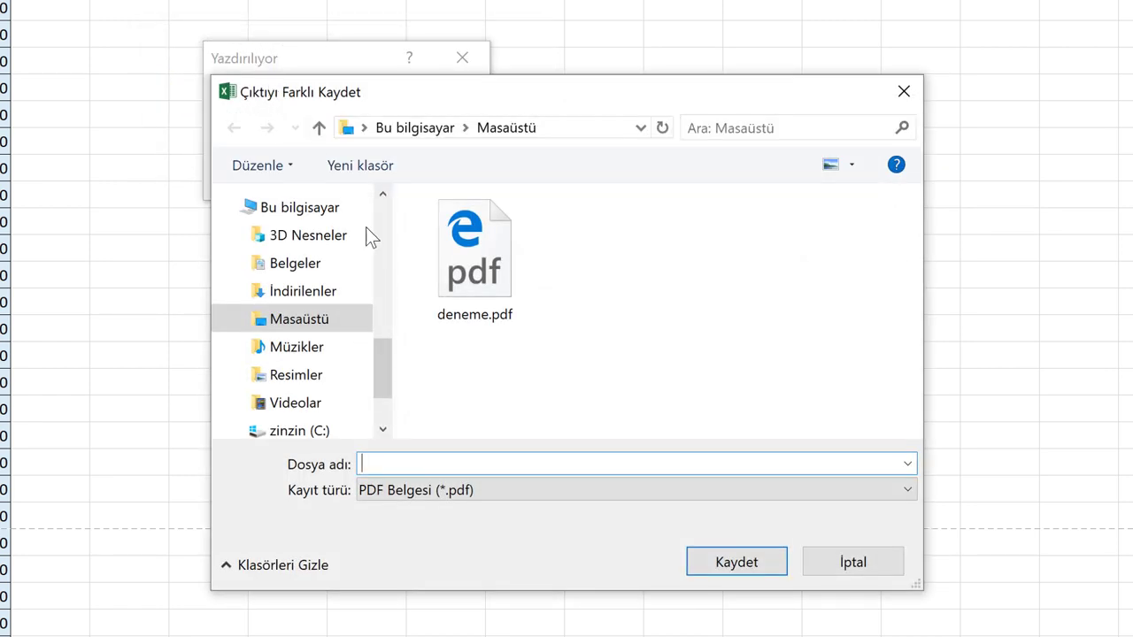
{"action": "left_click", "coordinate": [822, 563]}
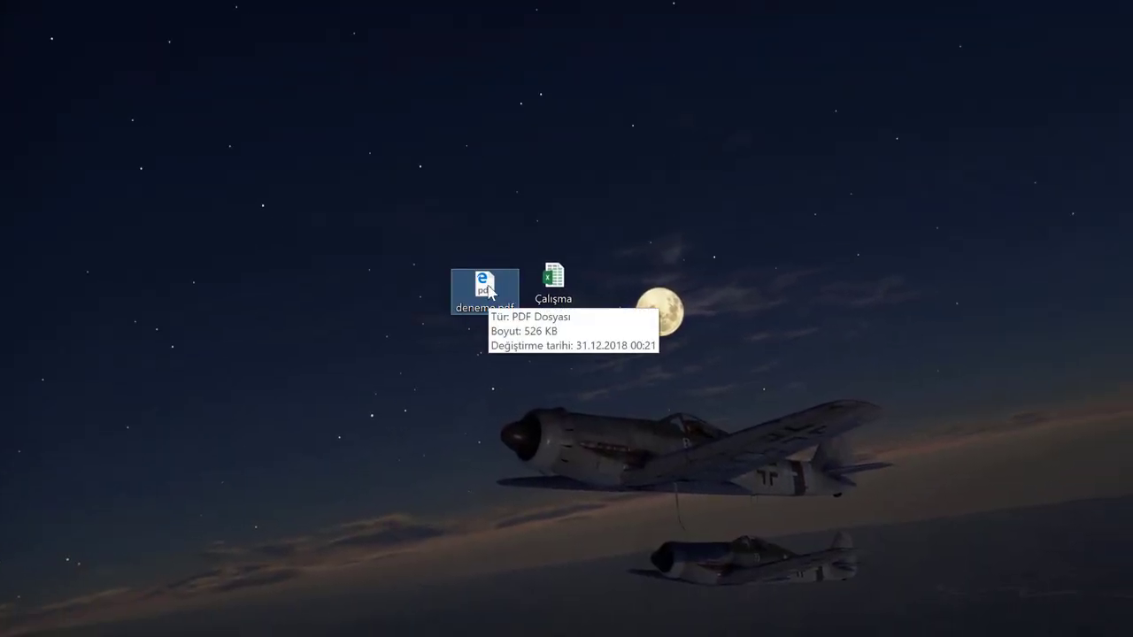
Check the four pages of deneme.pdf in Edge, including headers, footers and the comment, then close it.
{"action": "double_click", "coordinate": [490, 302]}
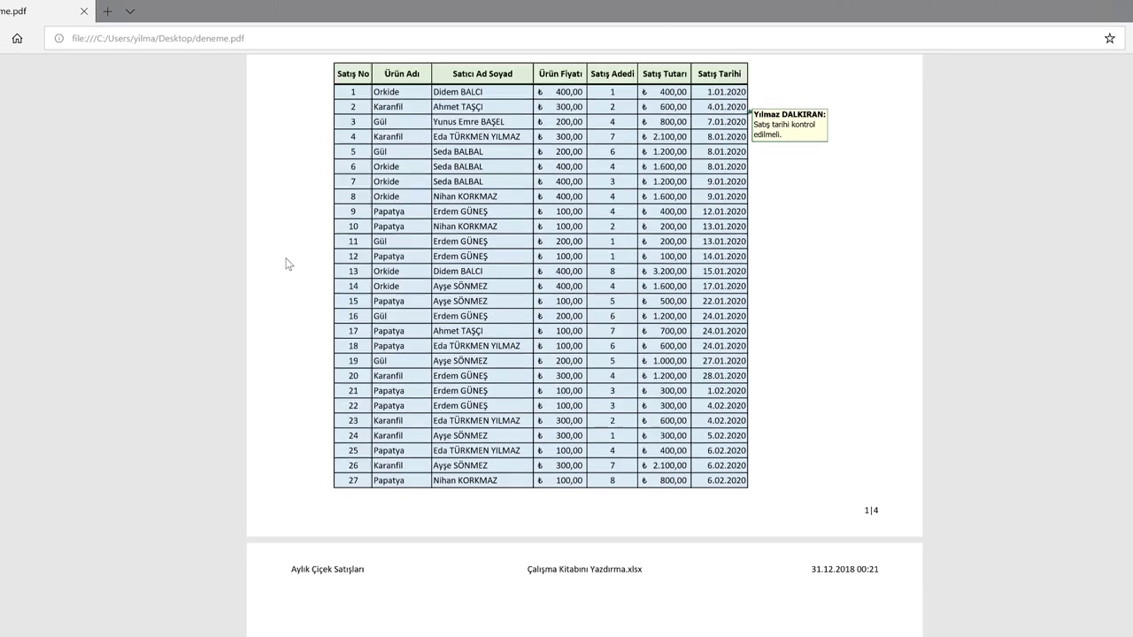
{"action": "scroll", "coordinate": [285, 262], "scroll_direction": "down", "scroll_amount": 8}
{"action": "scroll", "coordinate": [286, 262], "scroll_direction": "down", "scroll_amount": 8}
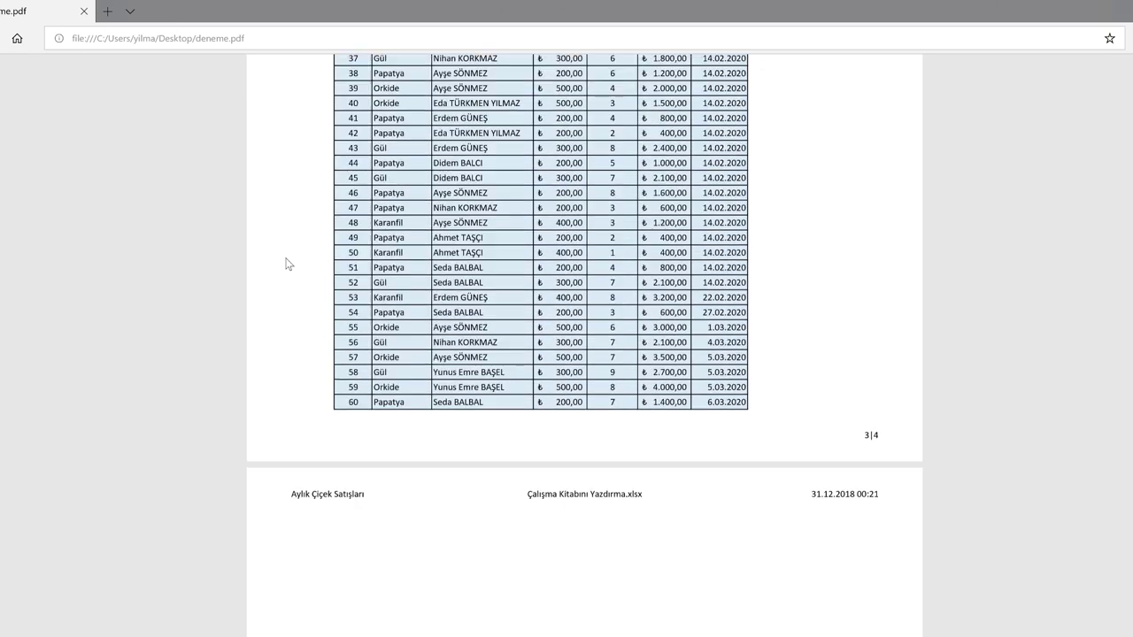
{"action": "scroll", "coordinate": [506, 387], "scroll_direction": "up", "scroll_amount": 7}
{"action": "scroll", "coordinate": [505, 384], "scroll_direction": "up", "scroll_amount": 10}
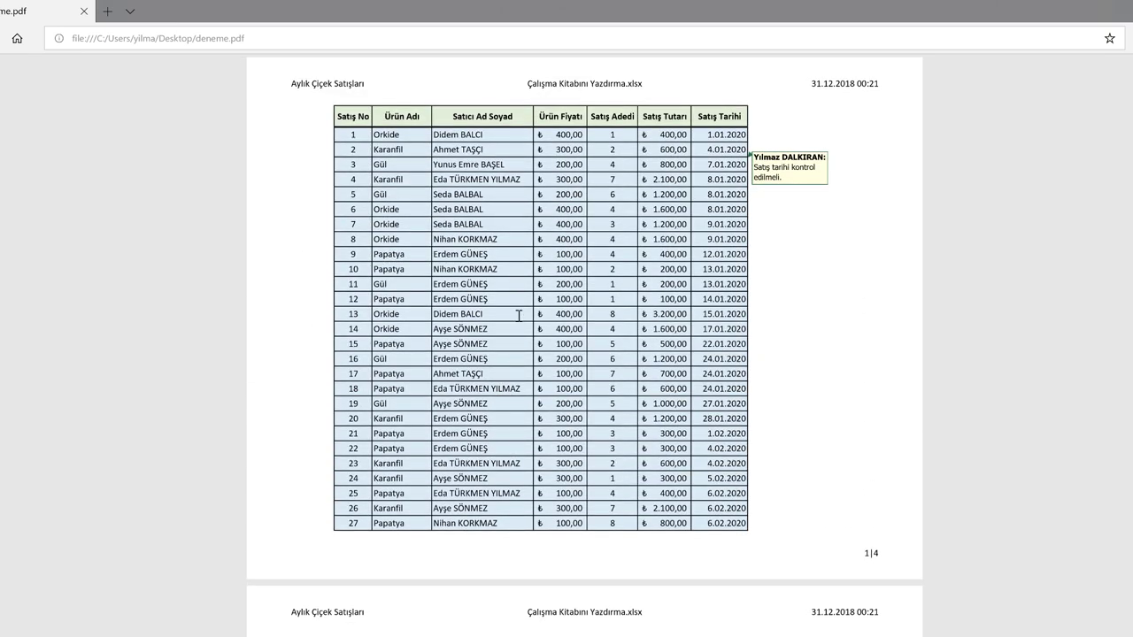
{"action": "scroll", "coordinate": [518, 315], "scroll_direction": "down", "scroll_amount": 3}
{"action": "scroll", "coordinate": [455, 337], "scroll_direction": "down", "scroll_amount": 10}
{"action": "scroll", "coordinate": [516, 478], "scroll_direction": "down", "scroll_amount": 7}
{"action": "scroll", "coordinate": [513, 404], "scroll_direction": "up", "scroll_amount": 18}
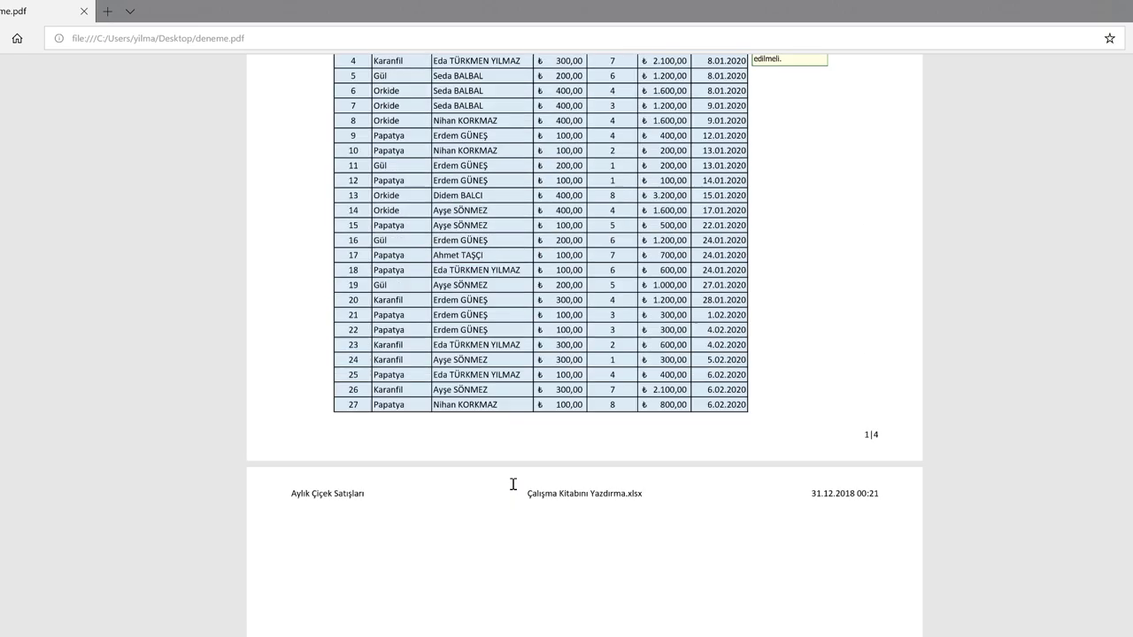
{"action": "scroll", "coordinate": [513, 484], "scroll_direction": "up", "scroll_amount": 3}
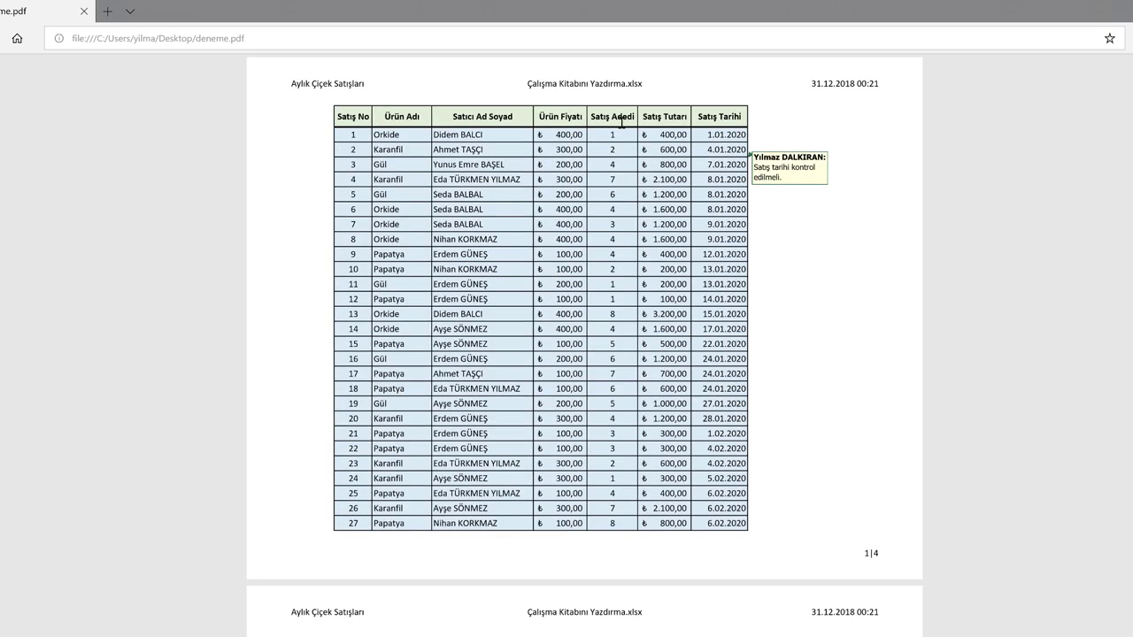
{"action": "scroll", "coordinate": [531, 298], "scroll_direction": "down", "scroll_amount": 8}
{"action": "scroll", "coordinate": [531, 306], "scroll_direction": "down", "scroll_amount": 3}
{"action": "scroll", "coordinate": [531, 300], "scroll_direction": "down", "scroll_amount": 15}
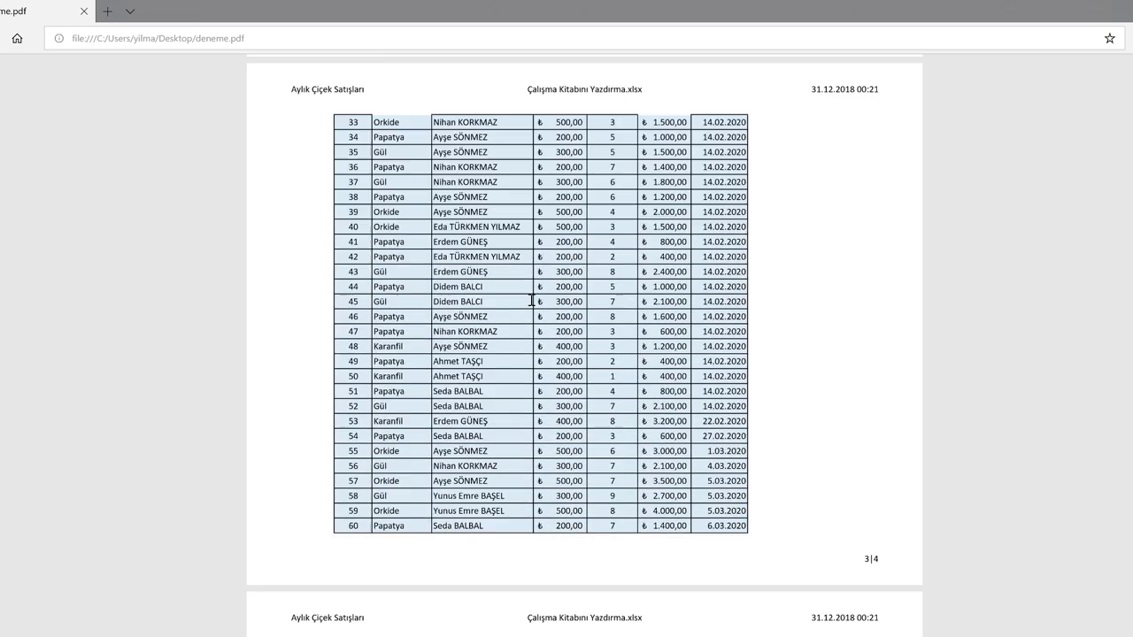
{"action": "scroll", "coordinate": [541, 365], "scroll_direction": "down", "scroll_amount": 8}
{"action": "scroll", "coordinate": [541, 366], "scroll_direction": "up", "scroll_amount": 5}
{"action": "scroll", "coordinate": [542, 365], "scroll_direction": "up", "scroll_amount": 5}
{"action": "key", "text": "alt+F4"}
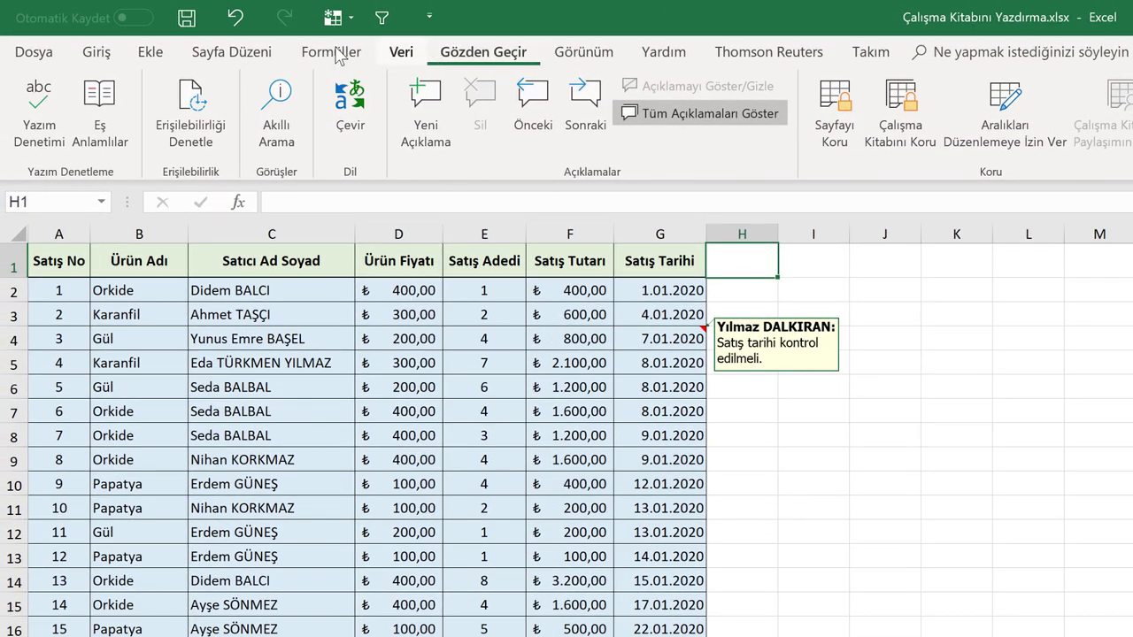
Set Page Setup's Rows to repeat at top to $1:$1 and apply it.
{"action": "left_click", "coordinate": [253, 53]}
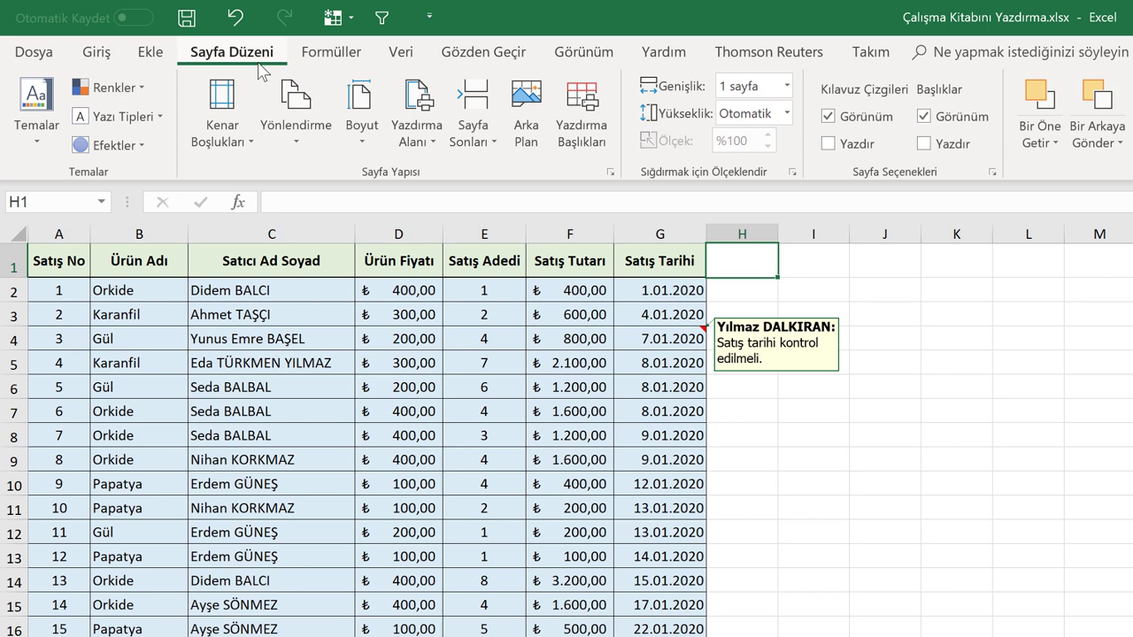
{"action": "left_click", "coordinate": [580, 123]}
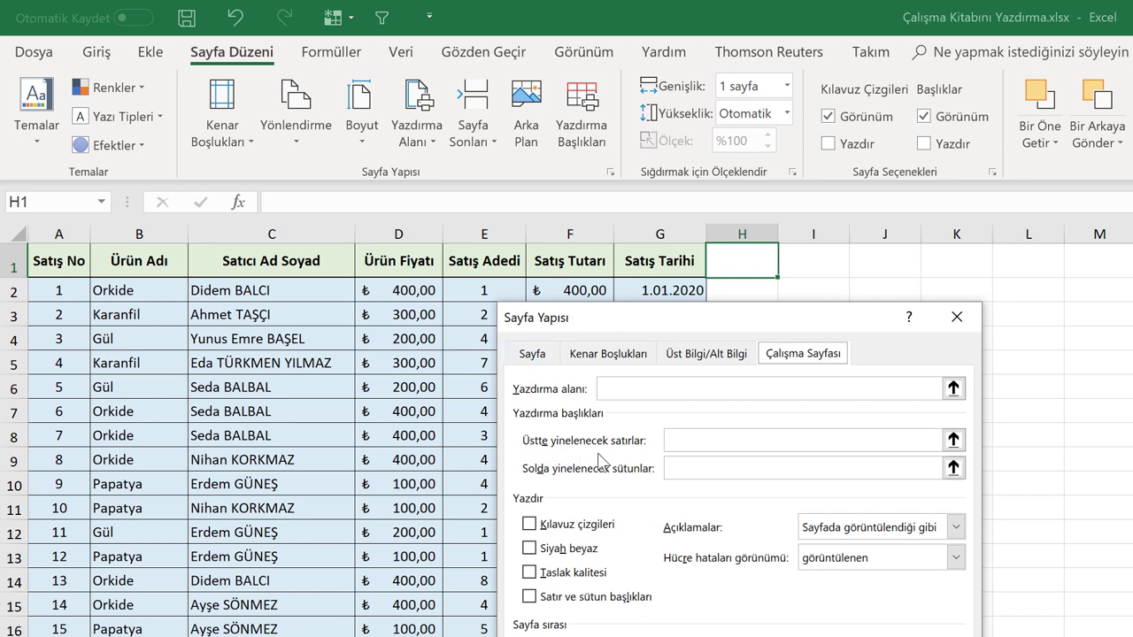
{"action": "left_click", "coordinate": [682, 439]}
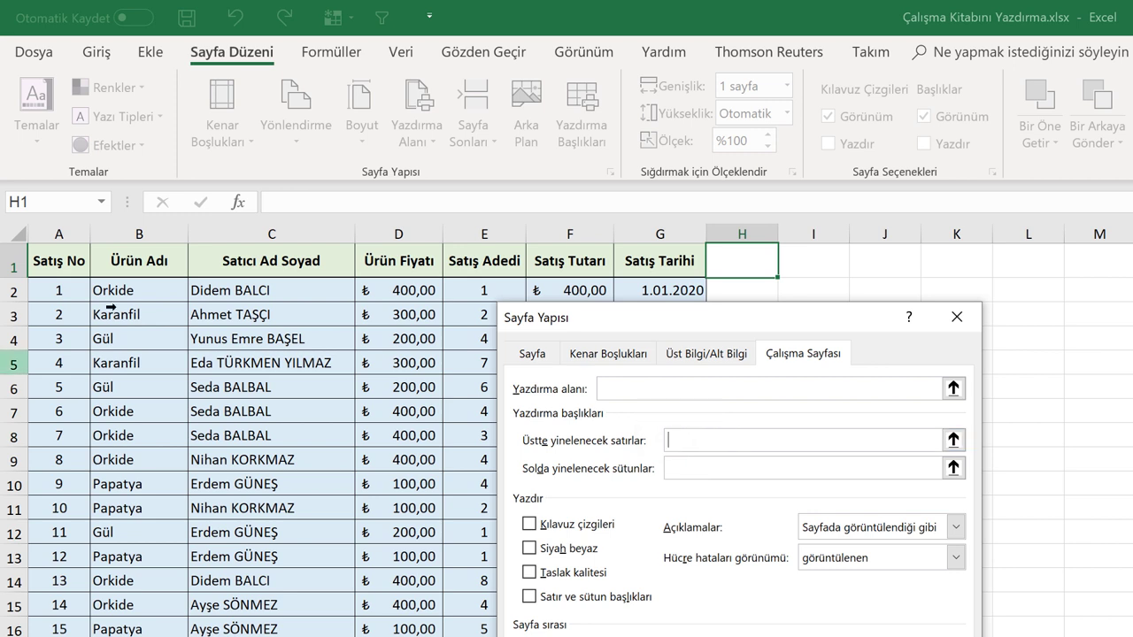
{"action": "left_click", "coordinate": [14, 265]}
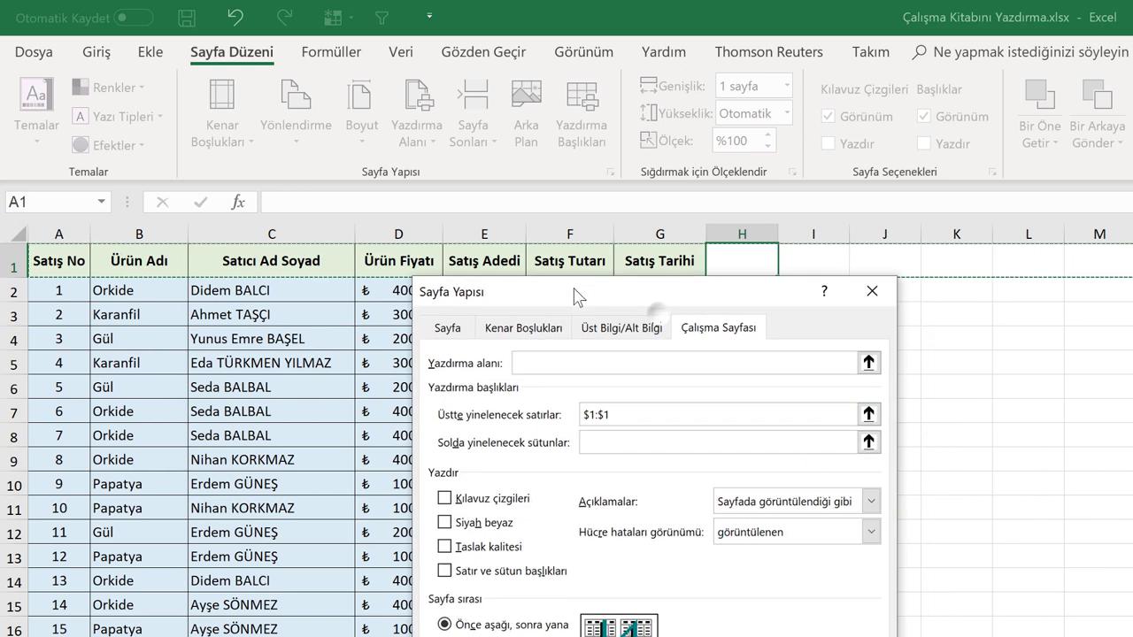
{"action": "left_click_drag", "start_coordinate": [666, 323], "coordinate": [544, 310]}
{"action": "left_click_drag", "start_coordinate": [575, 428], "coordinate": [498, 428]}
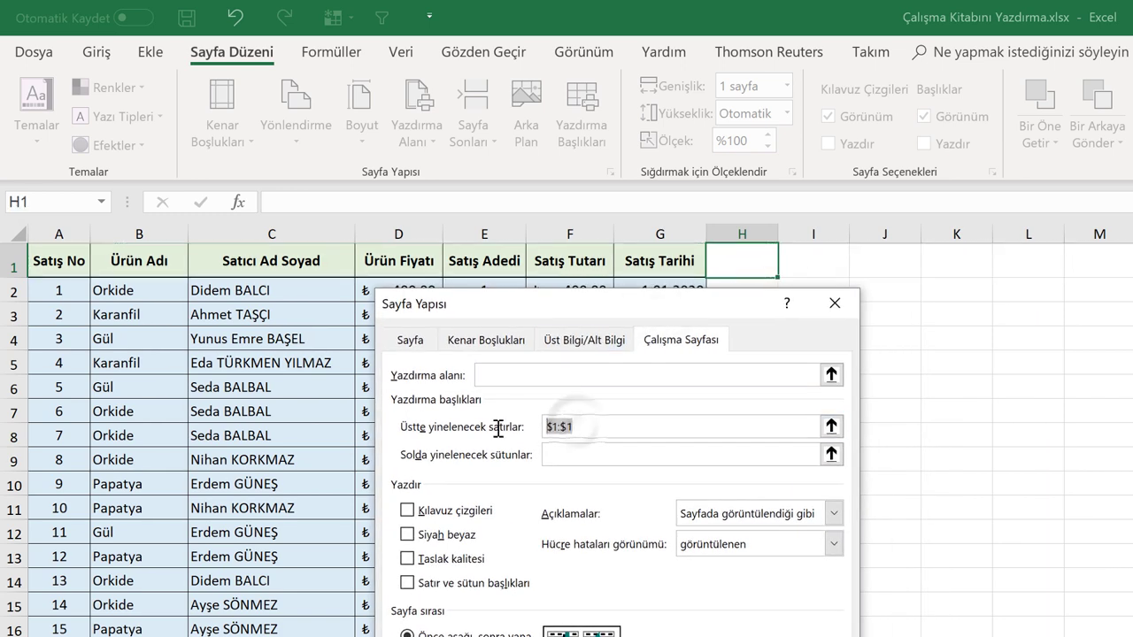
{"action": "key", "text": "BackSpace"}
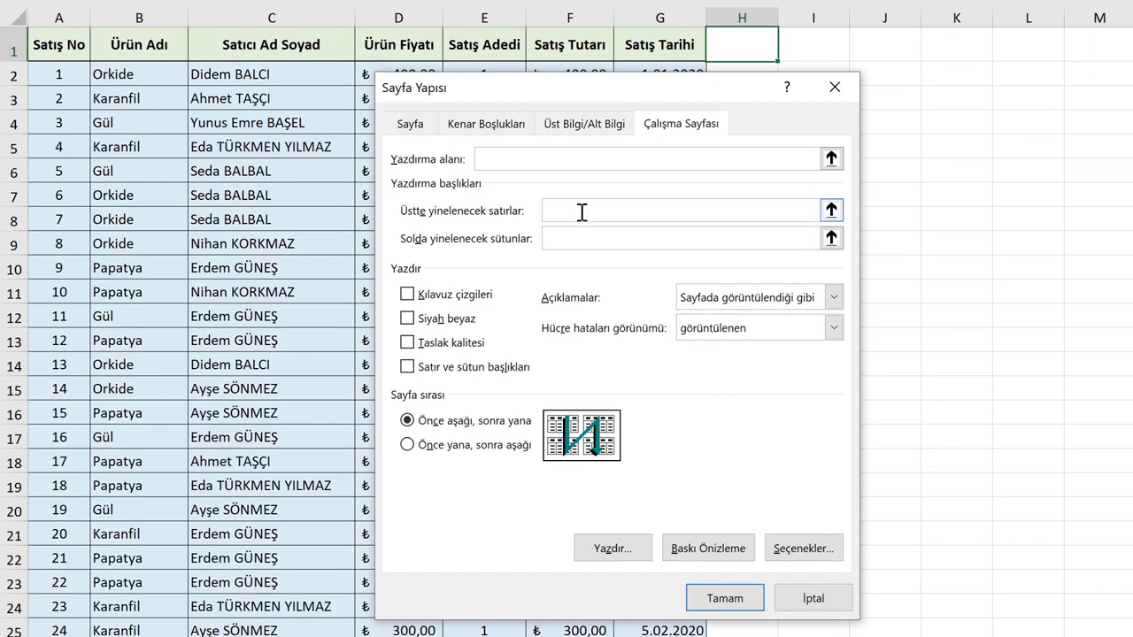
{"action": "left_click", "coordinate": [575, 211]}
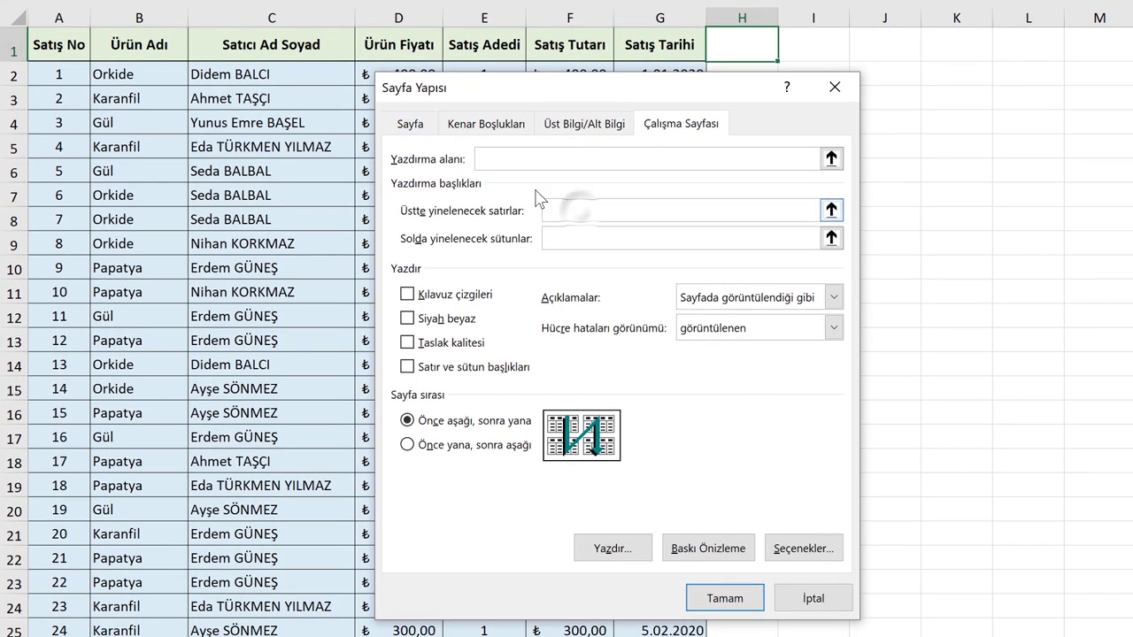
{"action": "left_click", "coordinate": [13, 51]}
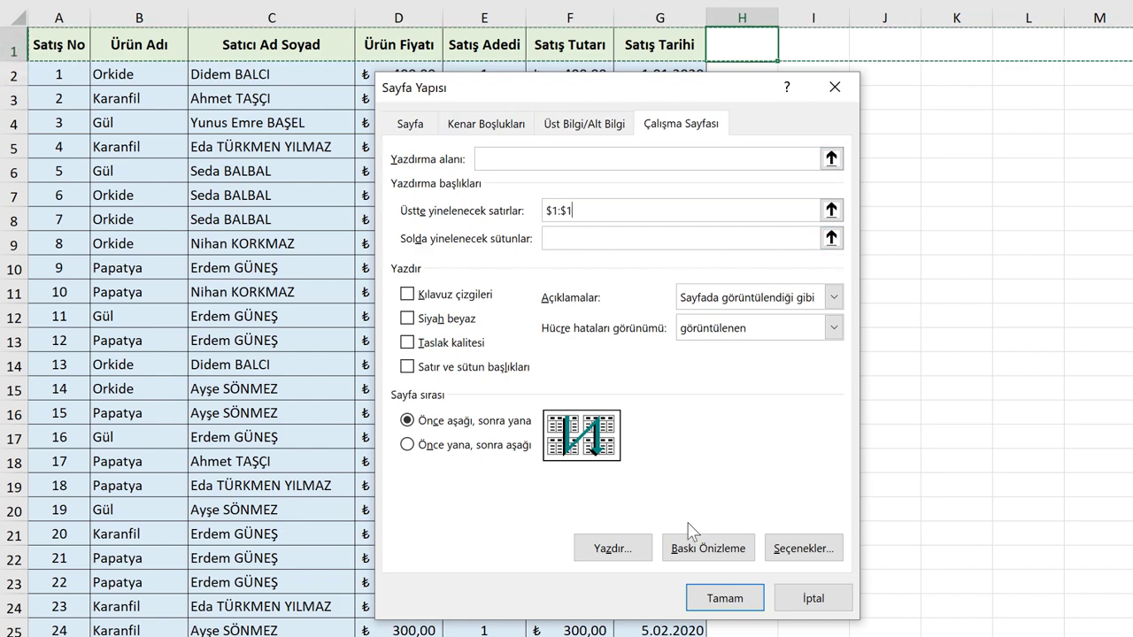
{"action": "left_click", "coordinate": [725, 597]}
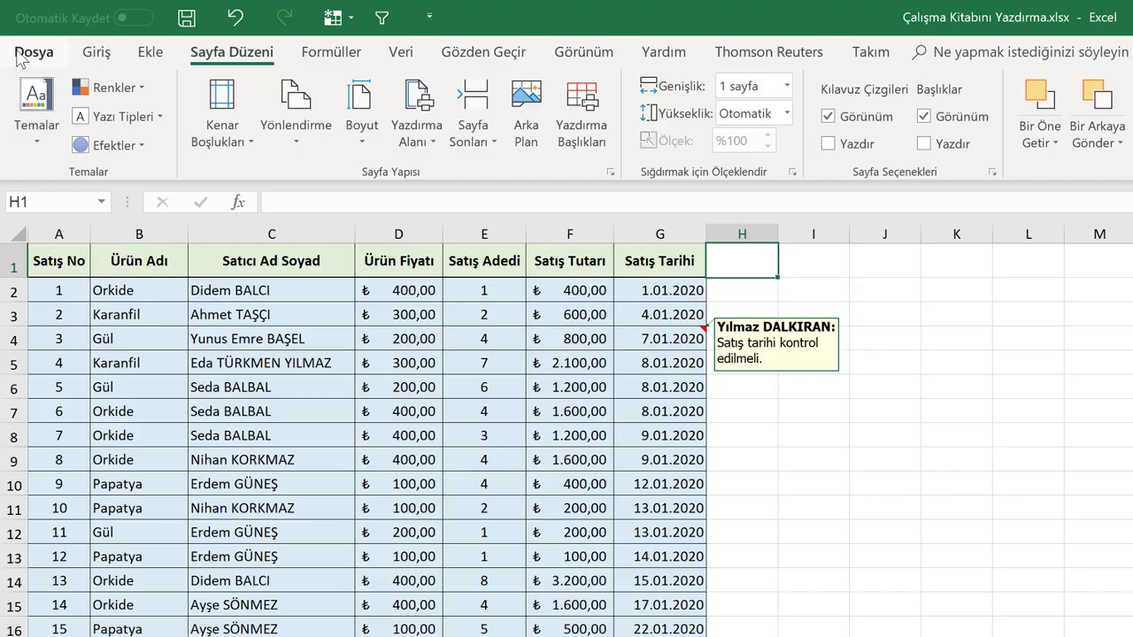
{"action": "left_click", "coordinate": [33, 51]}
{"action": "left_click", "coordinate": [71, 332]}
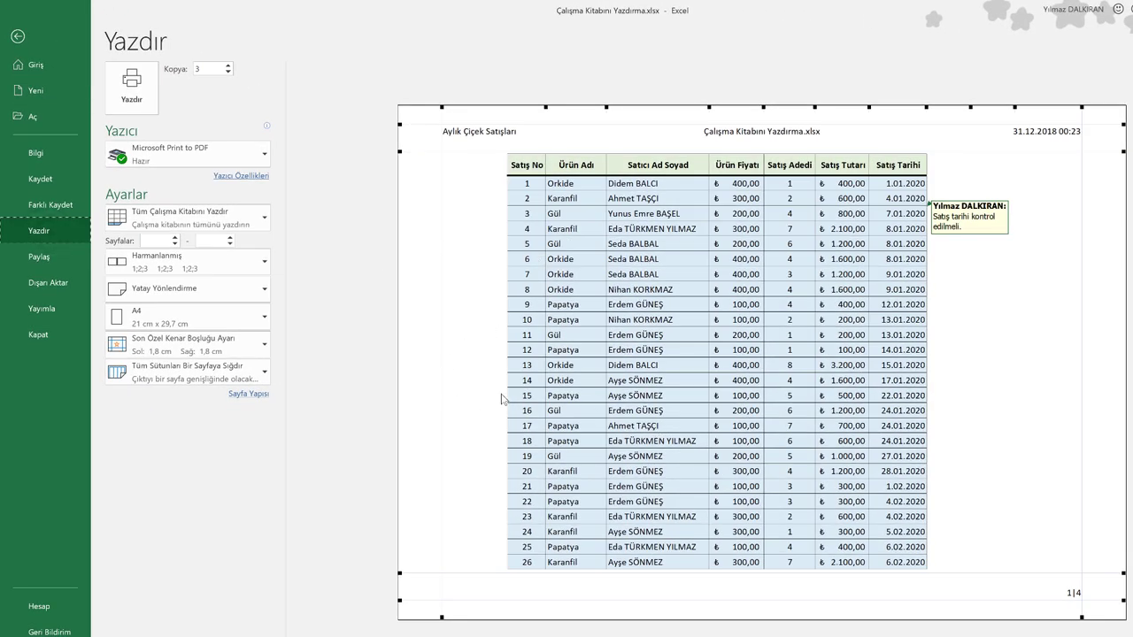
{"action": "scroll", "coordinate": [501, 399], "scroll_direction": "down", "scroll_amount": 1}
{"action": "scroll", "coordinate": [526, 379], "scroll_direction": "down", "scroll_amount": 1}
{"action": "scroll", "coordinate": [527, 378], "scroll_direction": "down", "scroll_amount": 1}
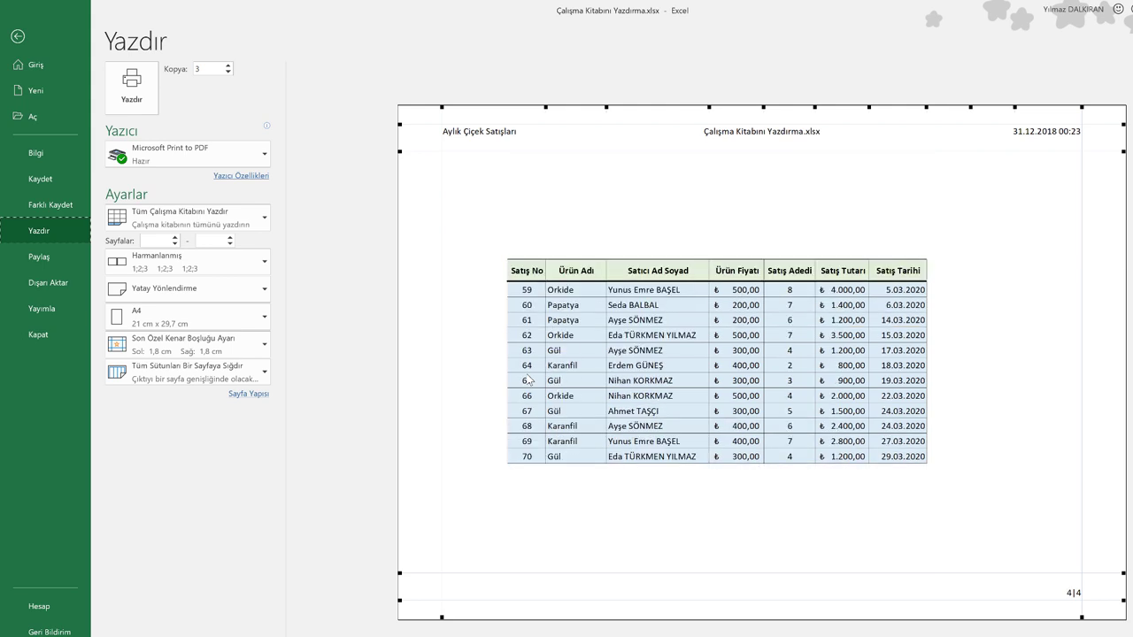
{"action": "scroll", "coordinate": [493, 366], "scroll_direction": "up", "scroll_amount": 2}
{"action": "scroll", "coordinate": [498, 372], "scroll_direction": "up", "scroll_amount": 1}
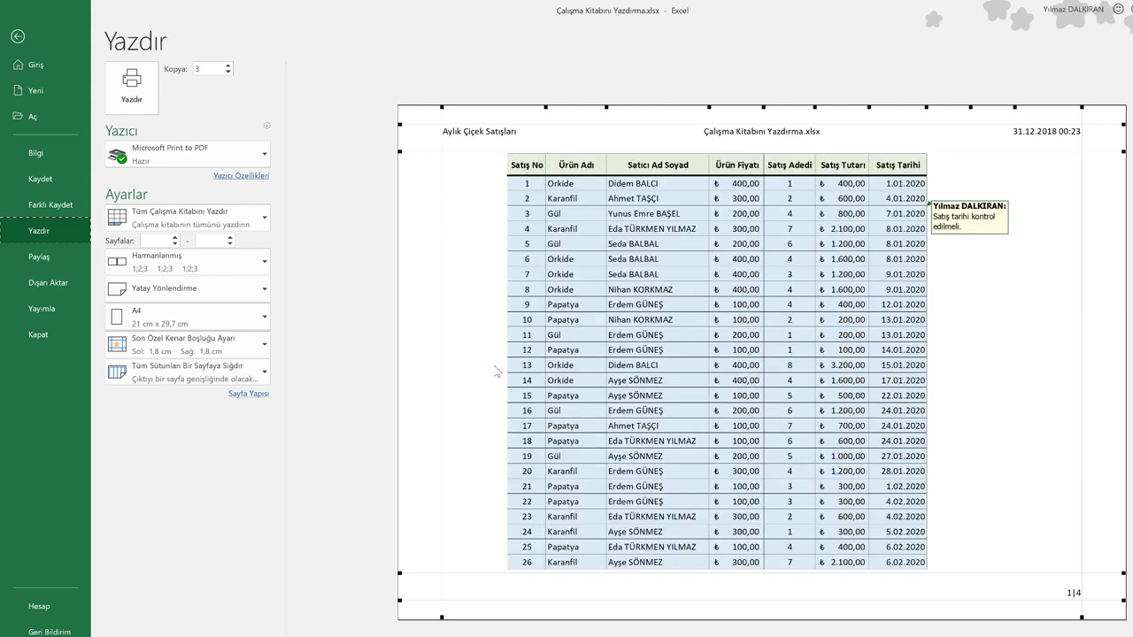
{"action": "left_click", "coordinate": [17, 38]}
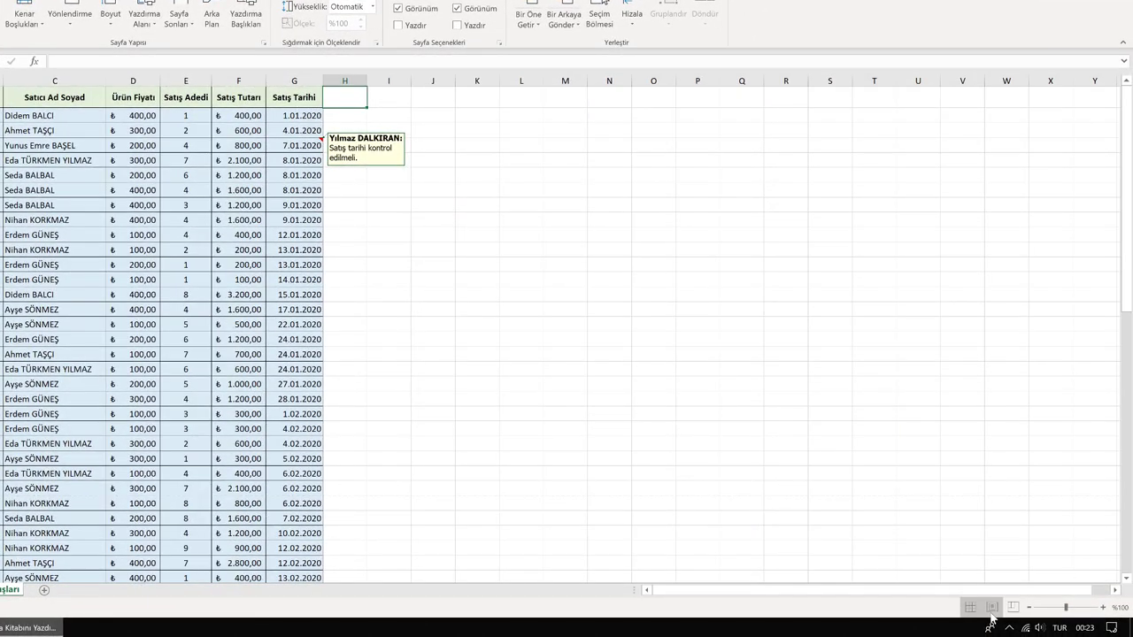
In Page Break Preview, drag both page breaks higher so the table spans four pages.
{"action": "left_click", "coordinate": [991, 614]}
{"action": "left_click", "coordinate": [1012, 609]}
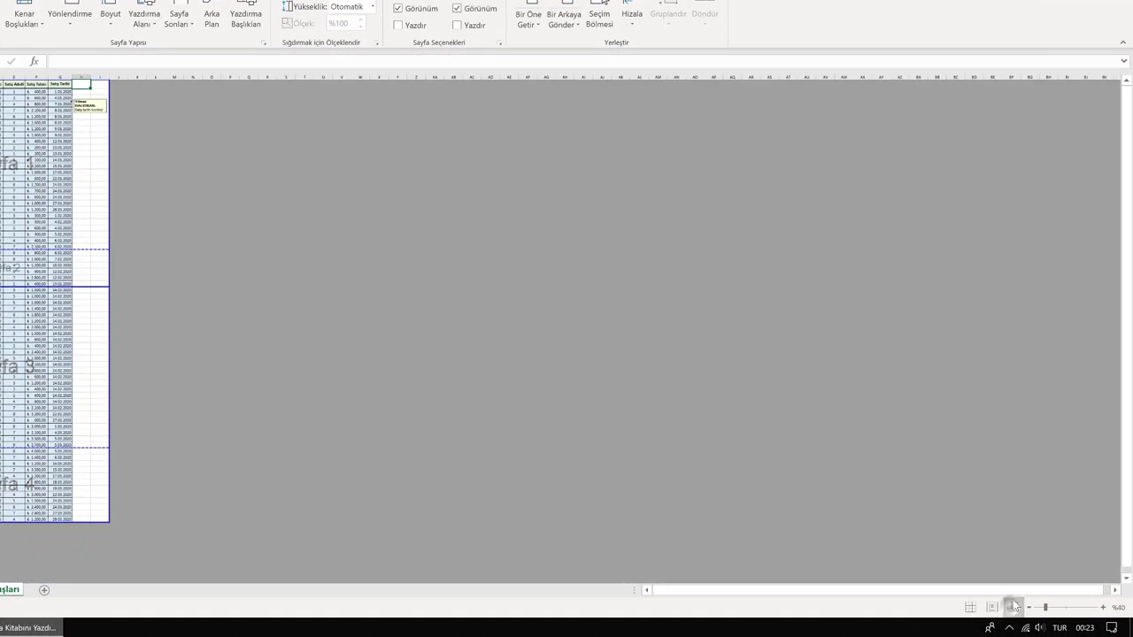
{"action": "left_click_drag", "start_coordinate": [120, 335], "coordinate": [133, 270]}
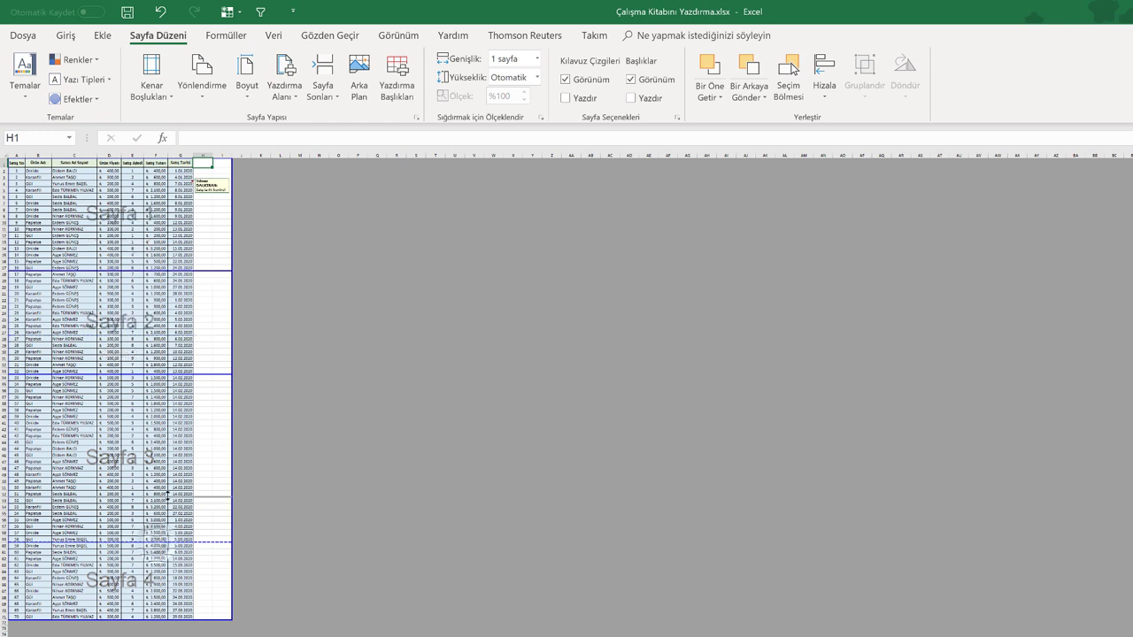
{"action": "left_click_drag", "start_coordinate": [163, 542], "coordinate": [167, 498]}
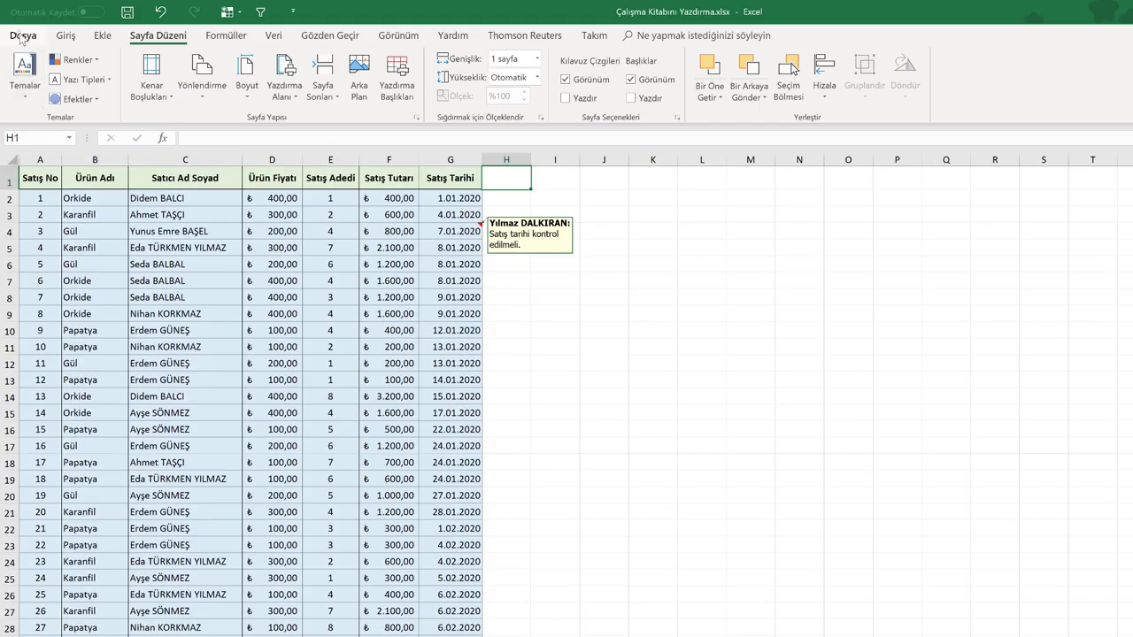
Print the updated workbook through Microsoft Print to PDF, saving it over the desktop deneme.pdf.
{"action": "left_click", "coordinate": [23, 36]}
{"action": "left_click", "coordinate": [40, 254]}
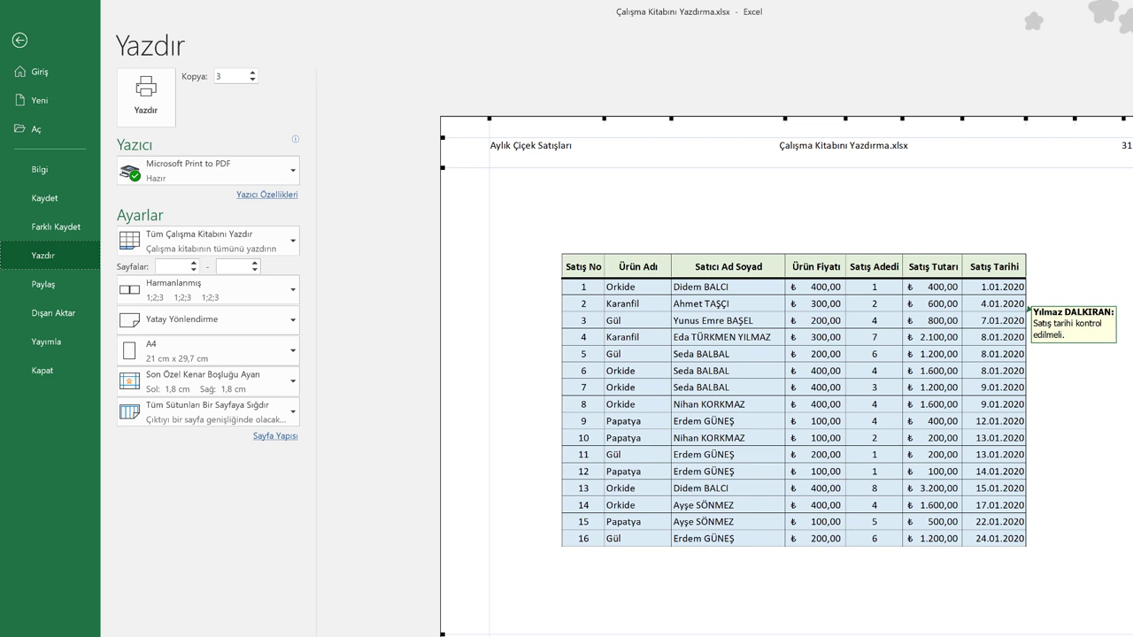
{"action": "scroll", "coordinate": [794, 407], "scroll_direction": "down", "scroll_amount": 1}
{"action": "scroll", "coordinate": [794, 407], "scroll_direction": "down", "scroll_amount": 1}
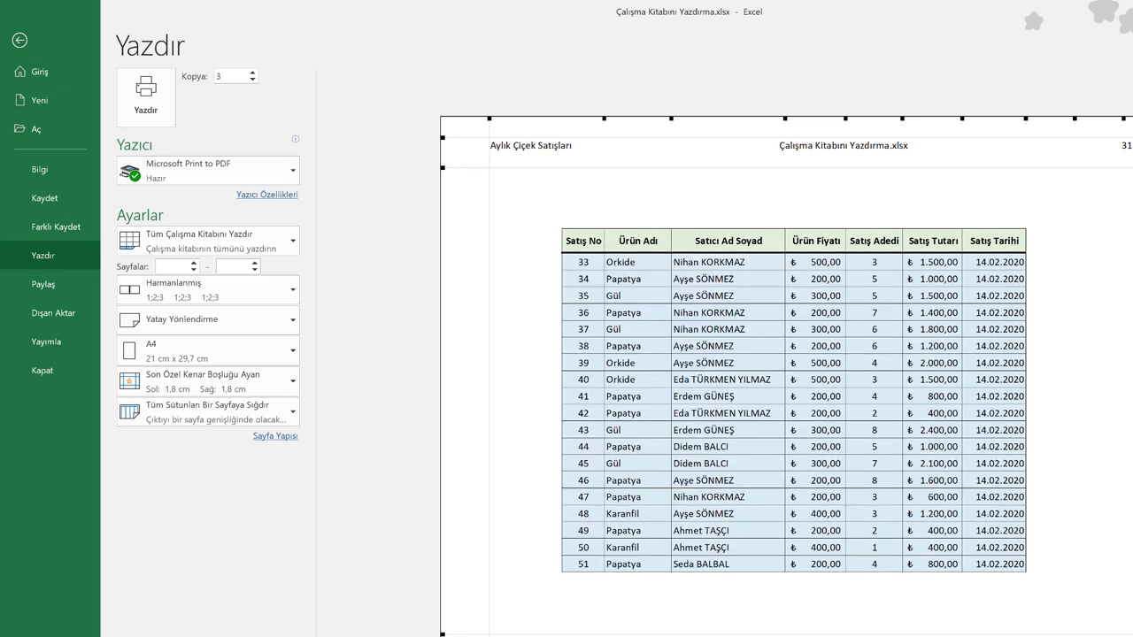
{"action": "scroll", "coordinate": [793, 407], "scroll_direction": "down", "scroll_amount": 1}
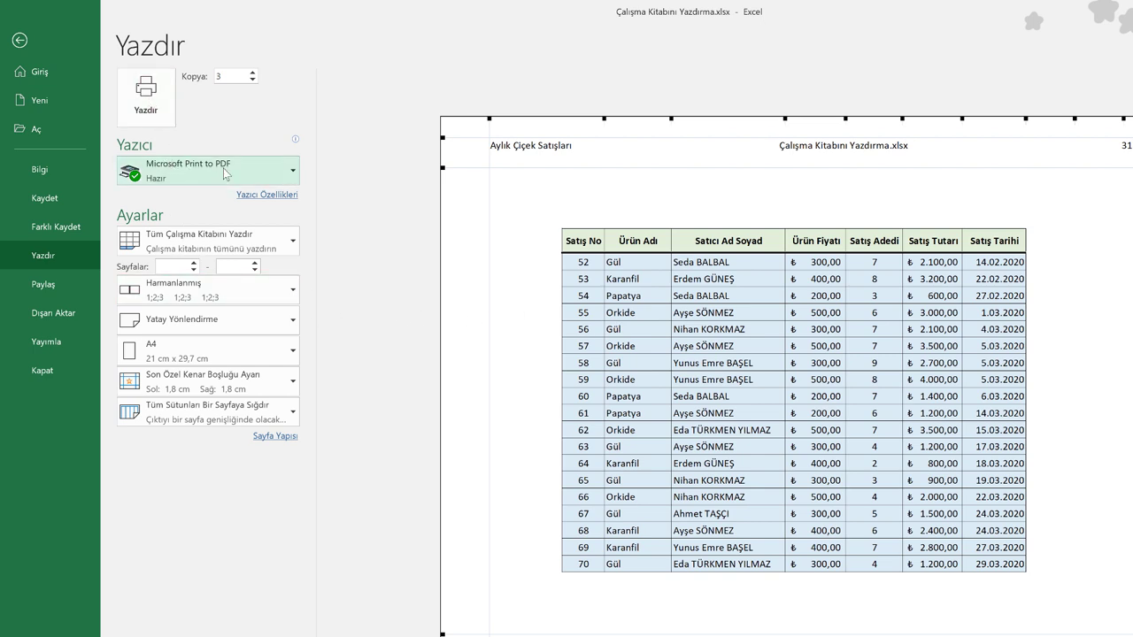
{"action": "left_click", "coordinate": [146, 97]}
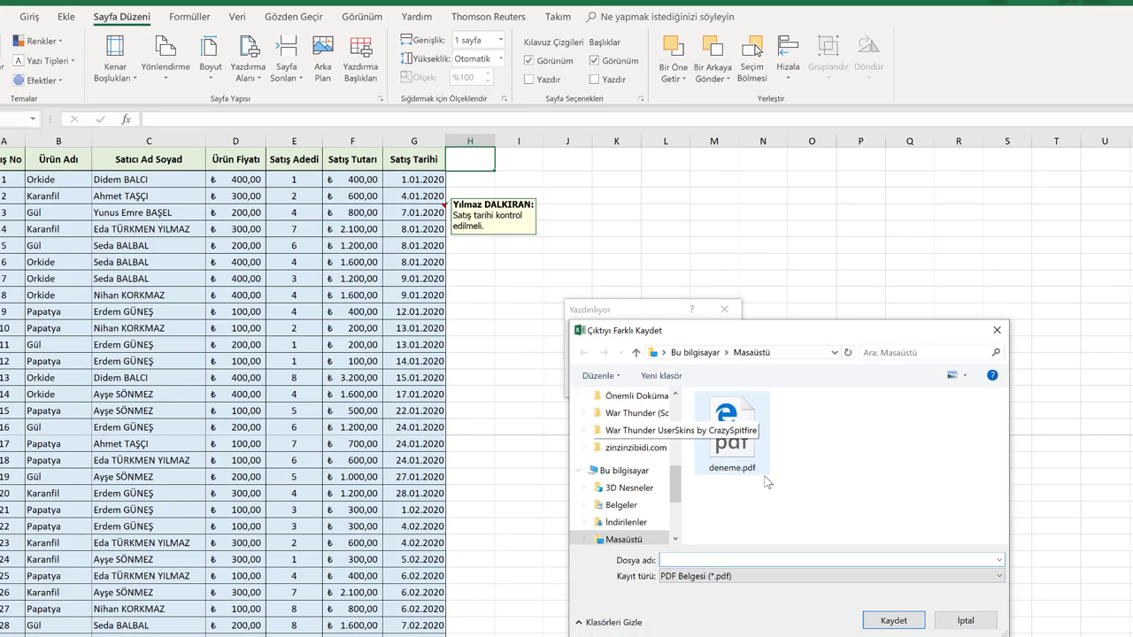
{"action": "left_click", "coordinate": [760, 467]}
{"action": "left_click", "coordinate": [892, 619]}
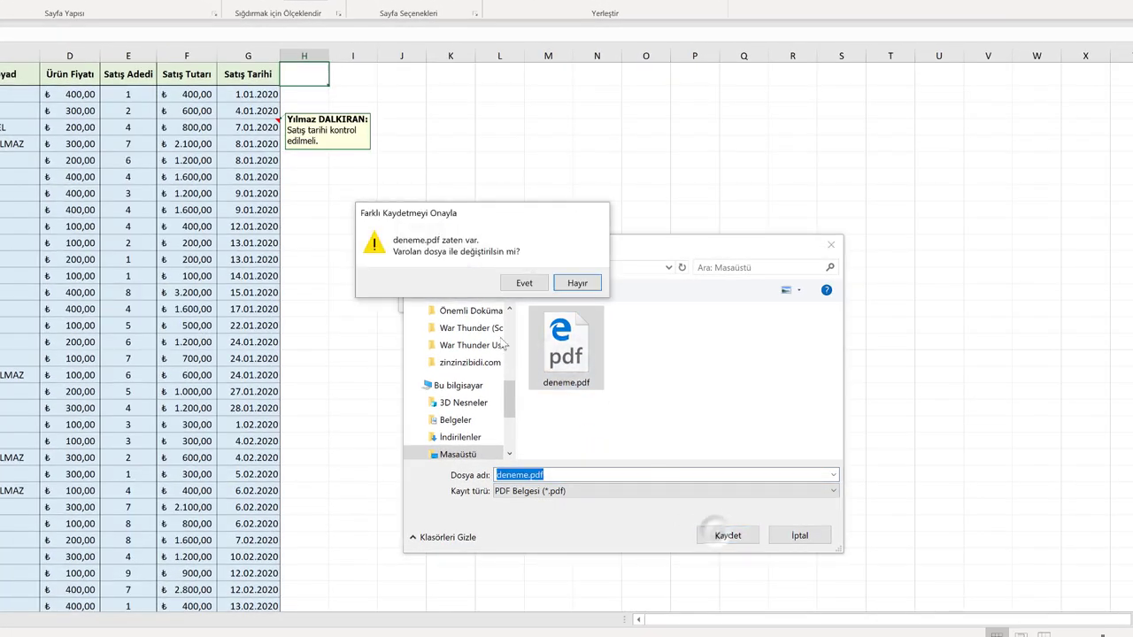
{"action": "left_click", "coordinate": [522, 283]}
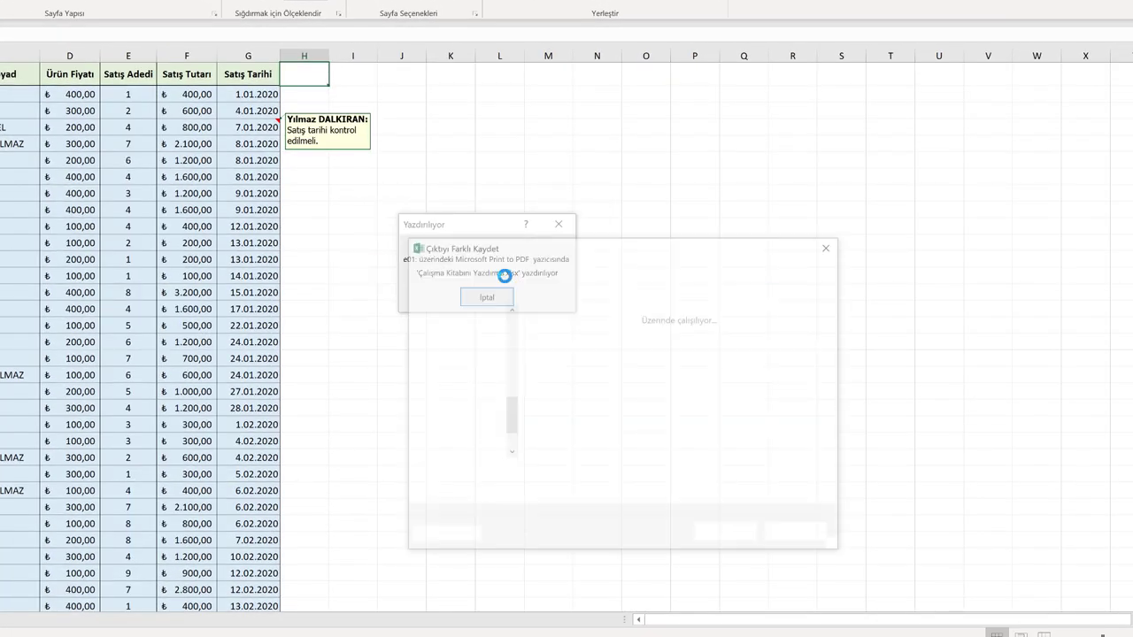
{"action": "left_click", "coordinate": [830, 245]}
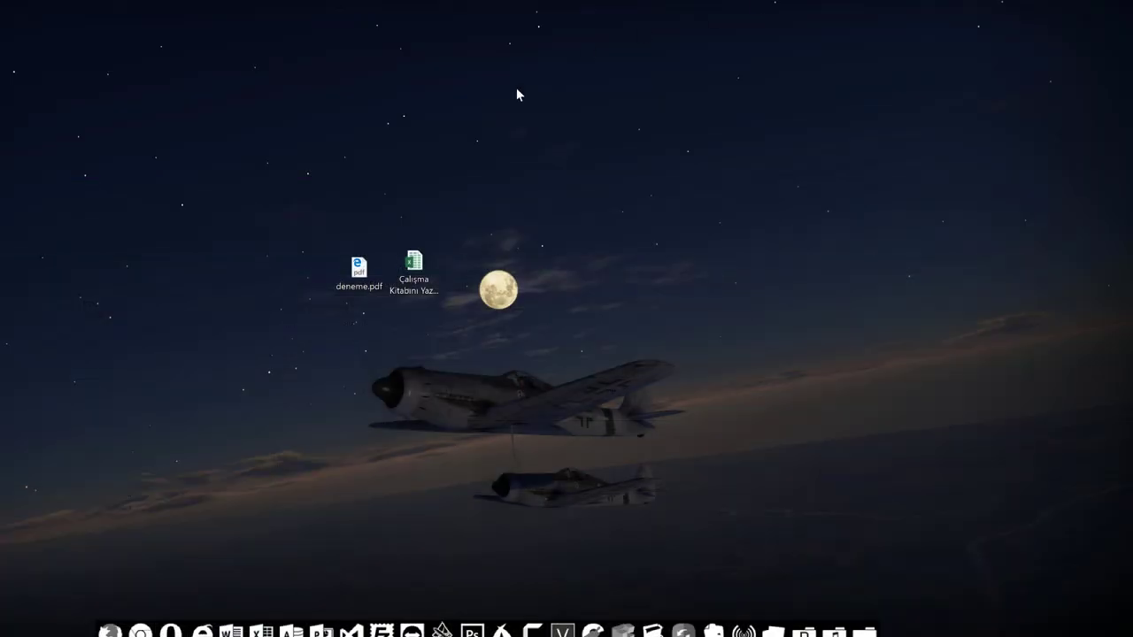
Open deneme.pdf from the desktop and confirm all four pages begin with the repeated header row.
{"action": "double_click", "coordinate": [359, 268]}
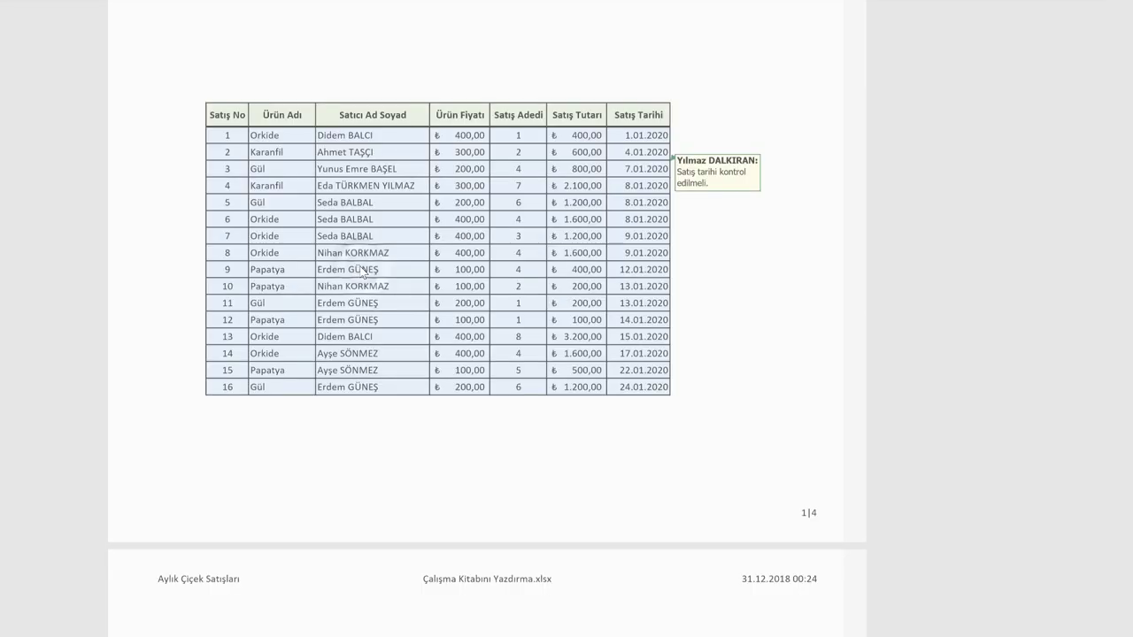
{"action": "scroll", "coordinate": [439, 223], "scroll_direction": "down", "scroll_amount": 1}
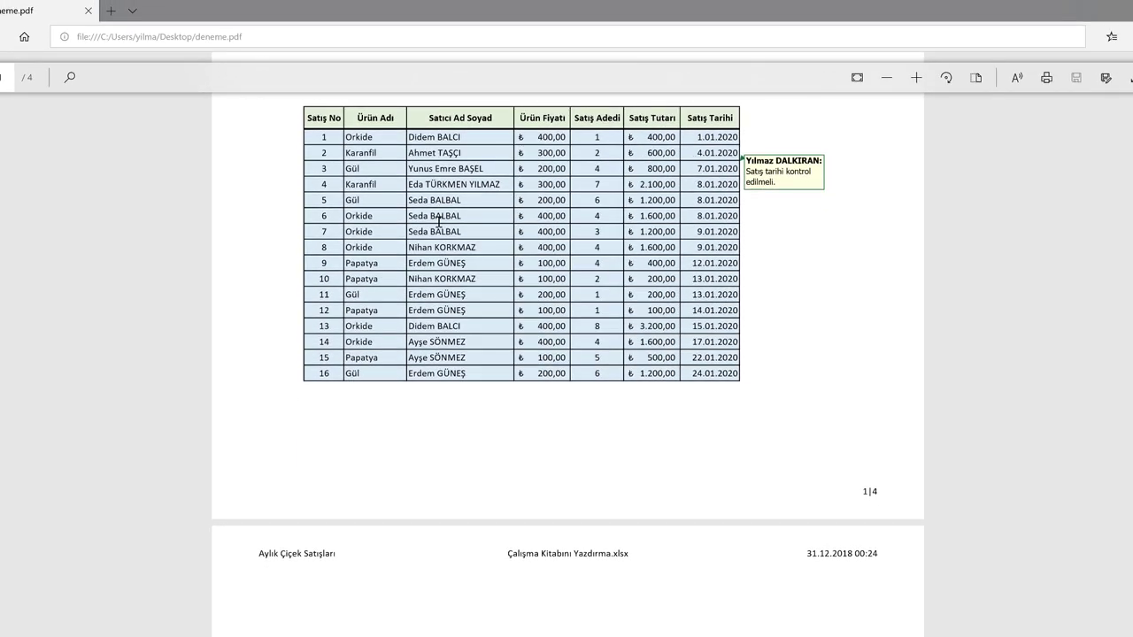
{"action": "scroll", "coordinate": [437, 222], "scroll_direction": "down", "scroll_amount": 3}
{"action": "scroll", "coordinate": [437, 222], "scroll_direction": "down", "scroll_amount": 2}
{"action": "scroll", "coordinate": [389, 239], "scroll_direction": "up", "scroll_amount": 1}
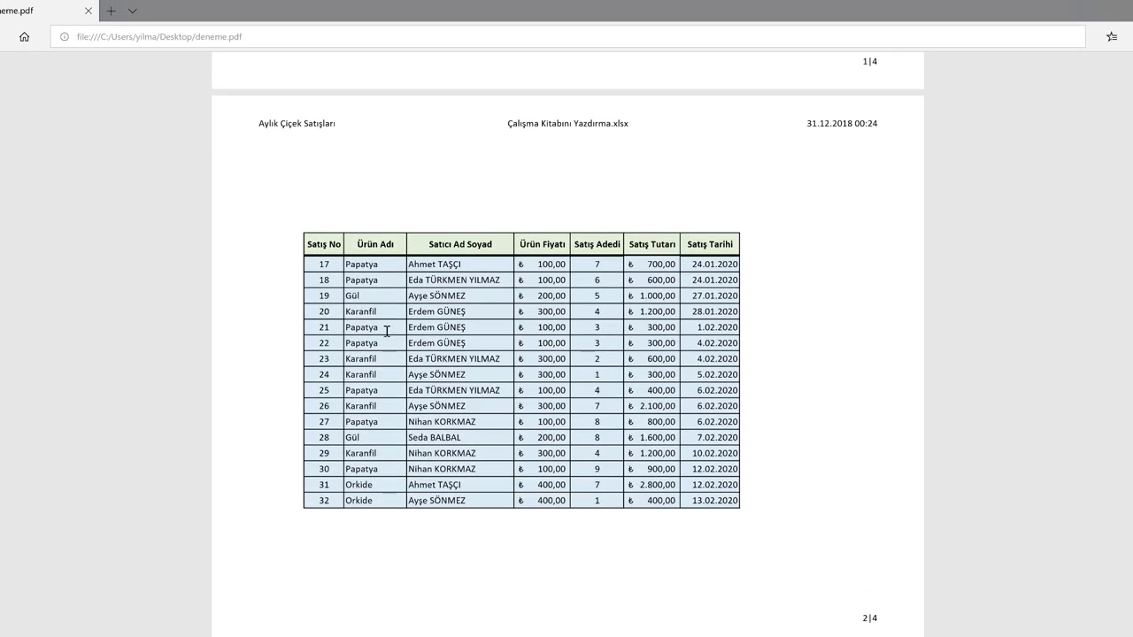
{"action": "scroll", "coordinate": [389, 329], "scroll_direction": "down", "scroll_amount": 3}
{"action": "scroll", "coordinate": [371, 301], "scroll_direction": "down", "scroll_amount": 3}
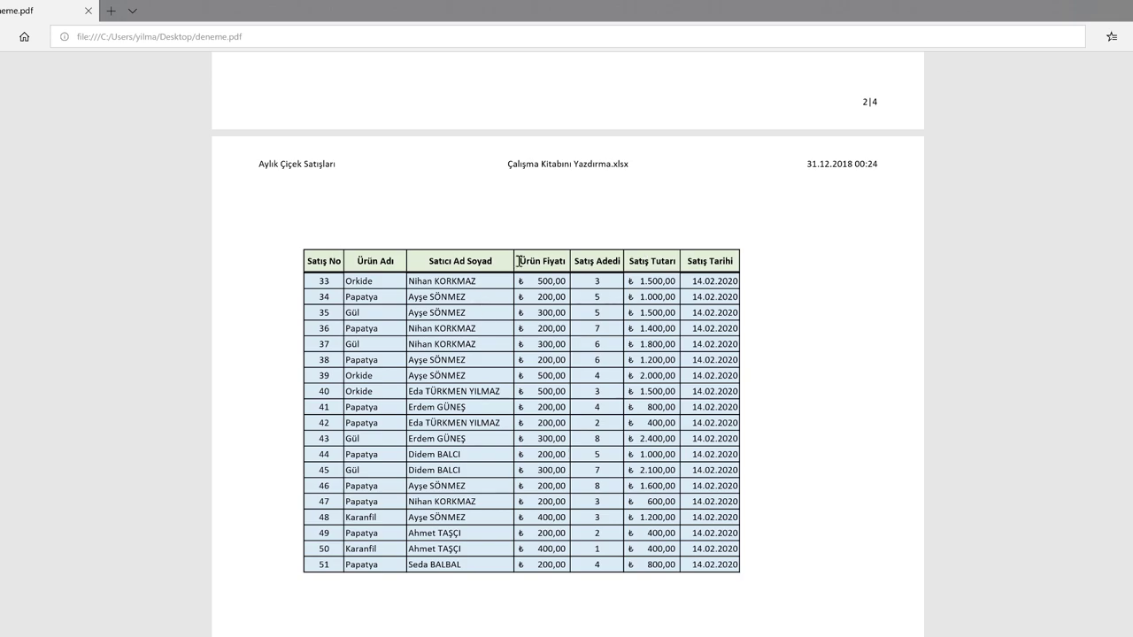
{"action": "scroll", "coordinate": [540, 253], "scroll_direction": "down", "scroll_amount": 2}
{"action": "scroll", "coordinate": [556, 260], "scroll_direction": "down", "scroll_amount": 3}
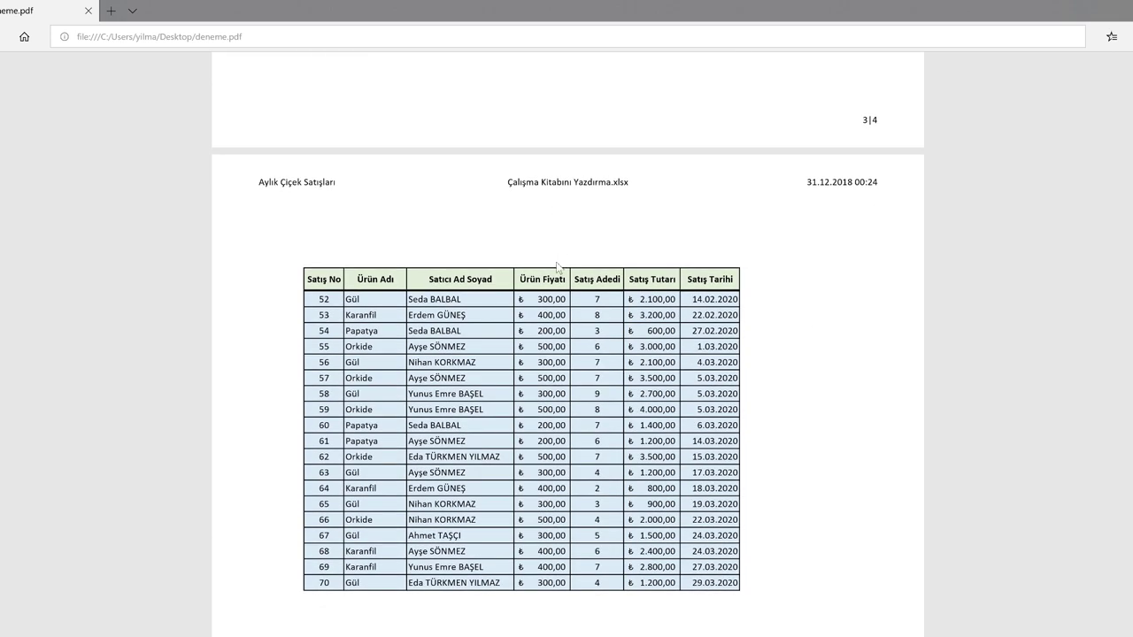
{"action": "scroll", "coordinate": [557, 263], "scroll_direction": "up", "scroll_amount": 6}
{"action": "scroll", "coordinate": [557, 265], "scroll_direction": "up", "scroll_amount": 3}
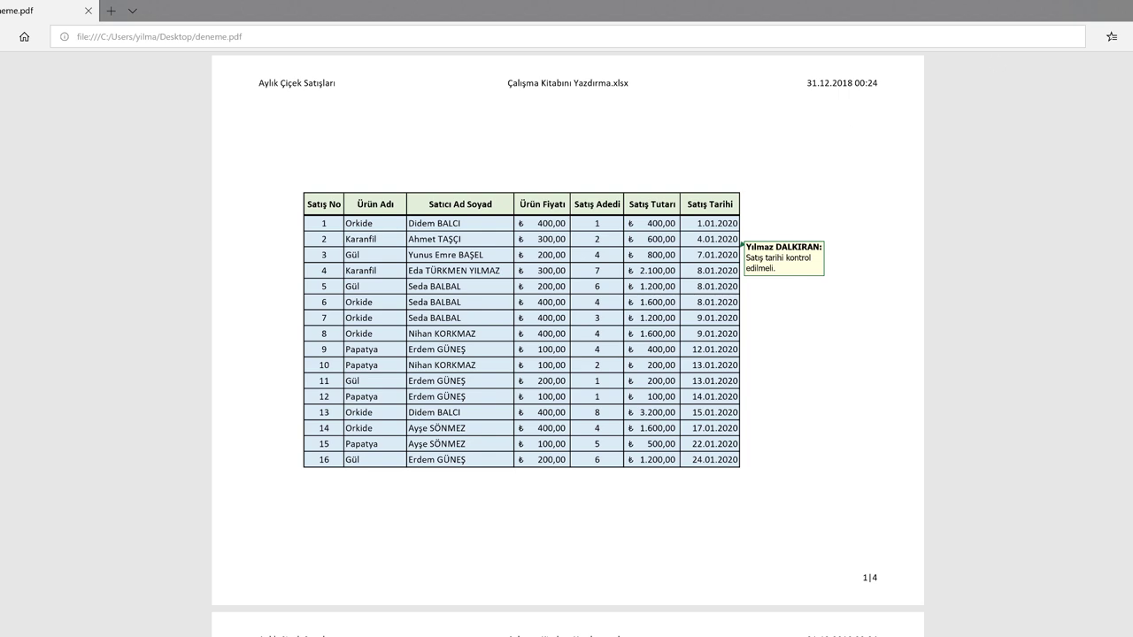